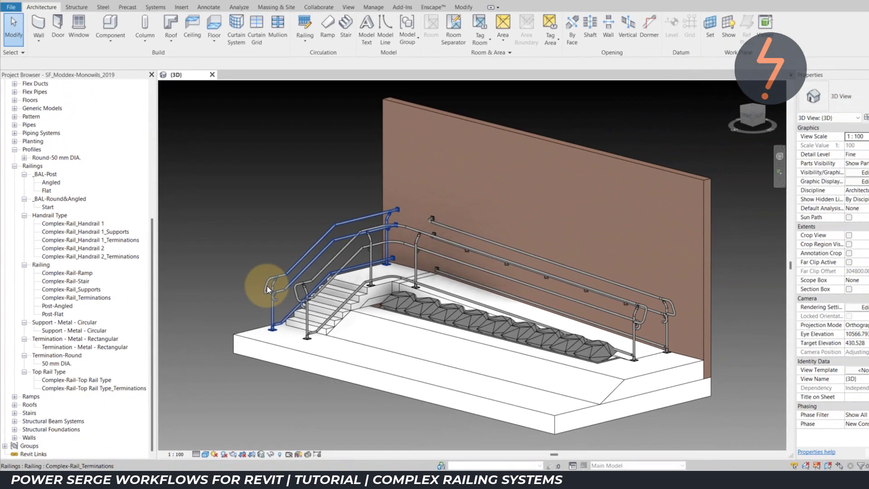
Step: Review the termination railing type's baluster and post placement settings, then close them
{"action": "left_click", "coordinate": [267, 286]}
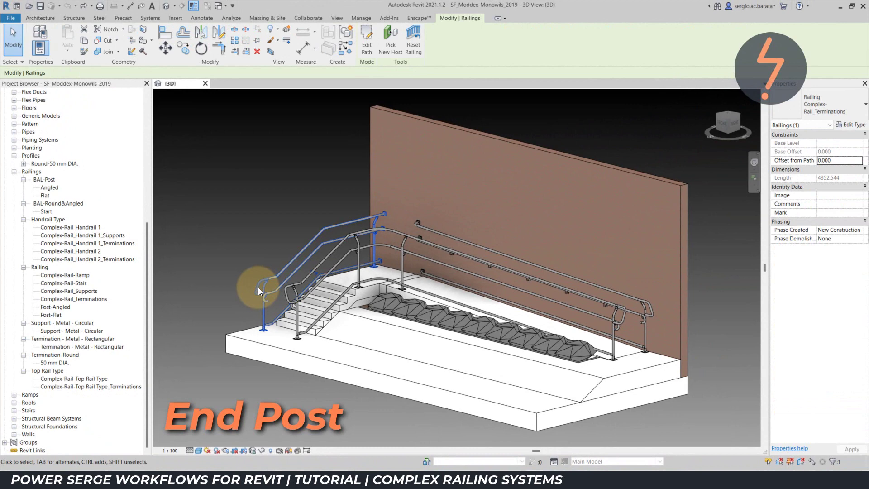
{"action": "left_click", "coordinate": [853, 125]}
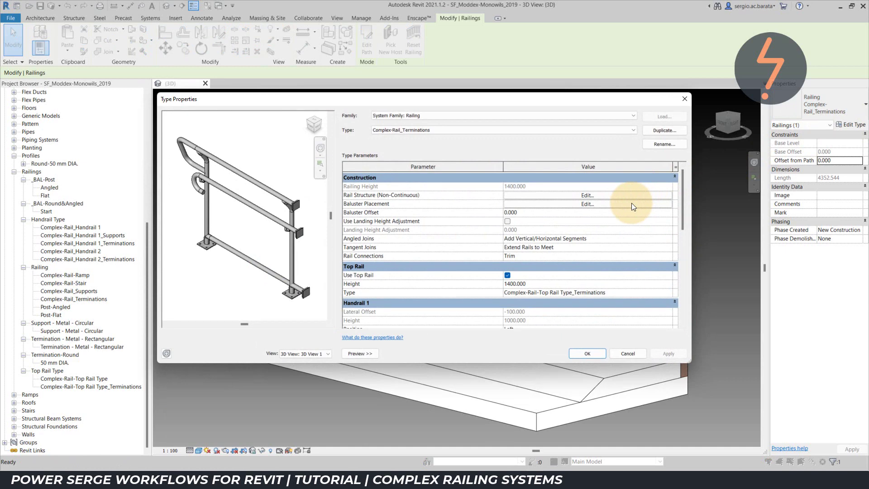
{"action": "left_click", "coordinate": [632, 204]}
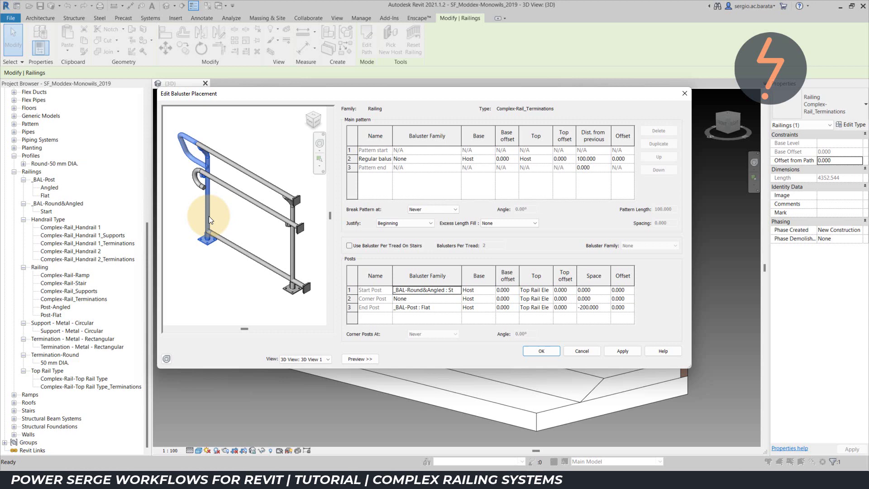
{"action": "left_click", "coordinate": [548, 349]}
{"action": "left_click", "coordinate": [585, 353]}
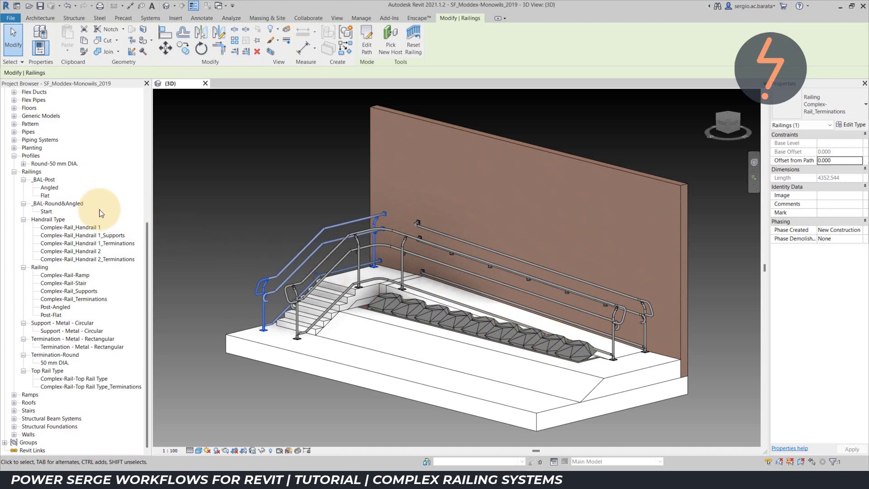
Step: Open the _BAL-Round&Angled post family for editing
{"action": "left_click", "coordinate": [71, 204]}
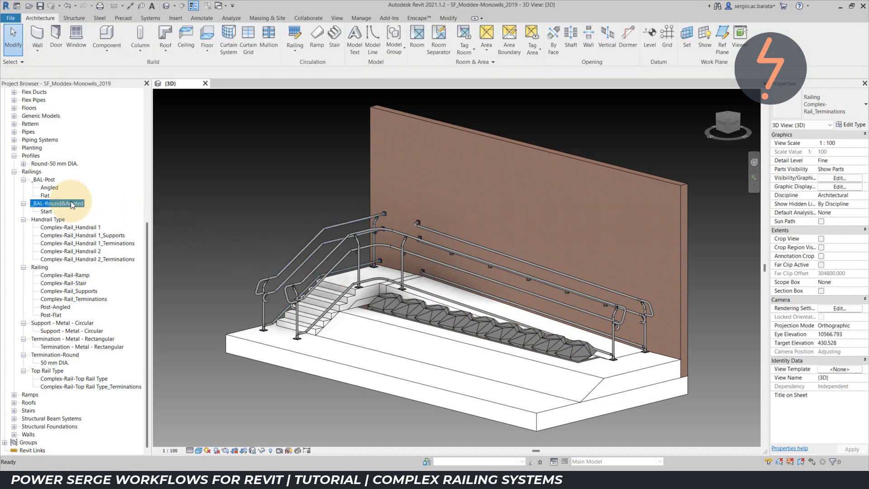
{"action": "right_click", "coordinate": [71, 203]}
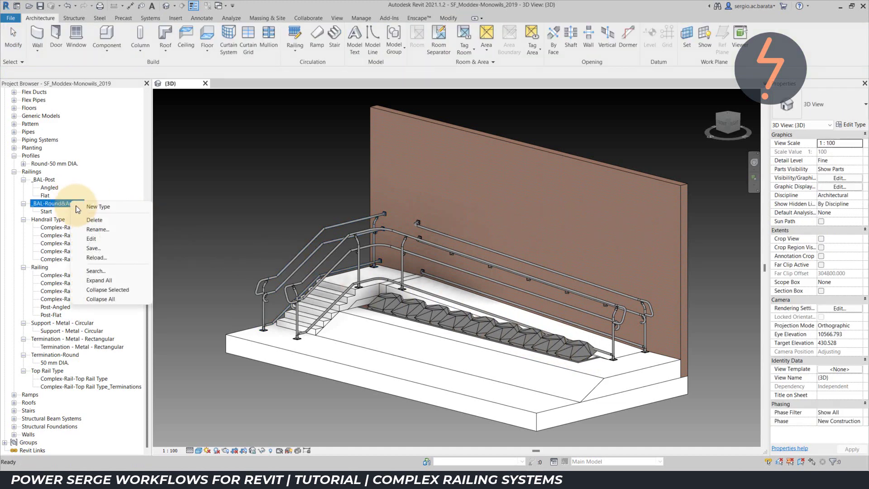
{"action": "left_click", "coordinate": [118, 241]}
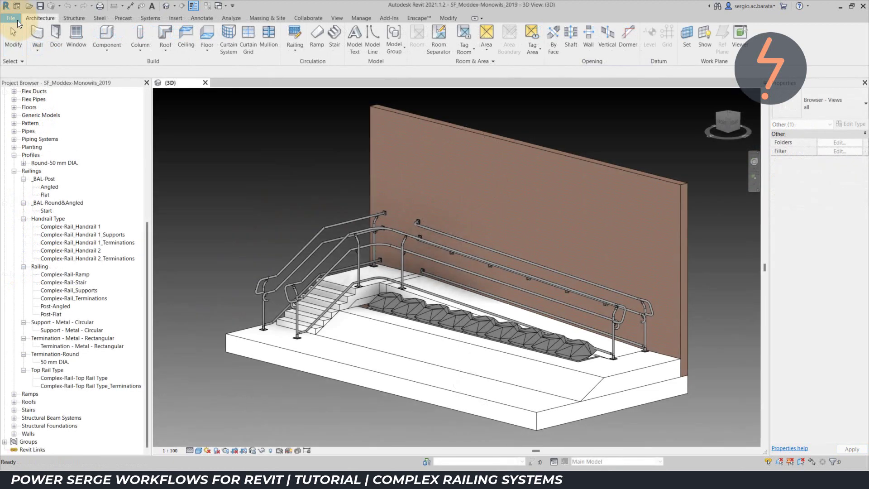
Step: Start a new family and choose the Metric Baluster-Post template
{"action": "left_click", "coordinate": [17, 21]}
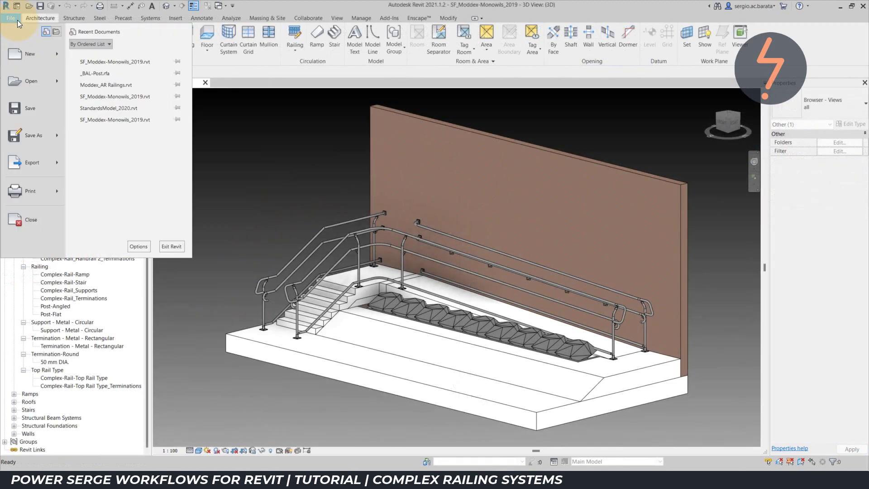
{"action": "mouse_move", "coordinate": [28, 56]}
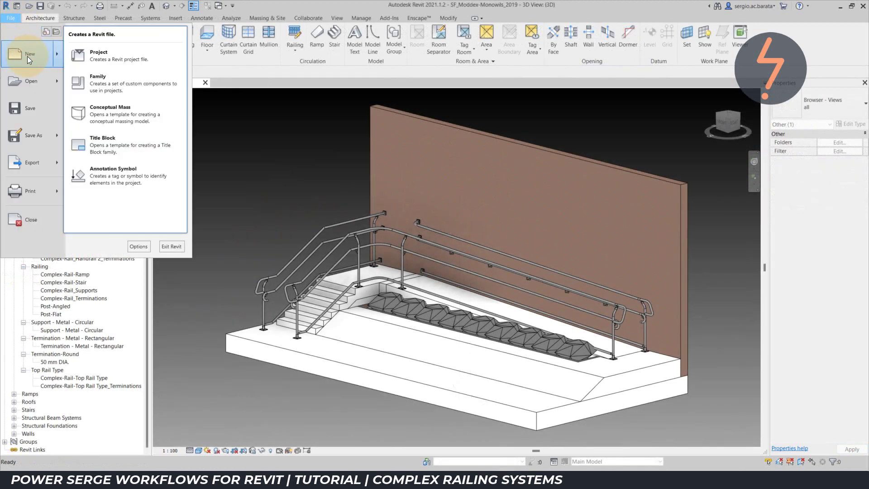
{"action": "left_click", "coordinate": [105, 80]}
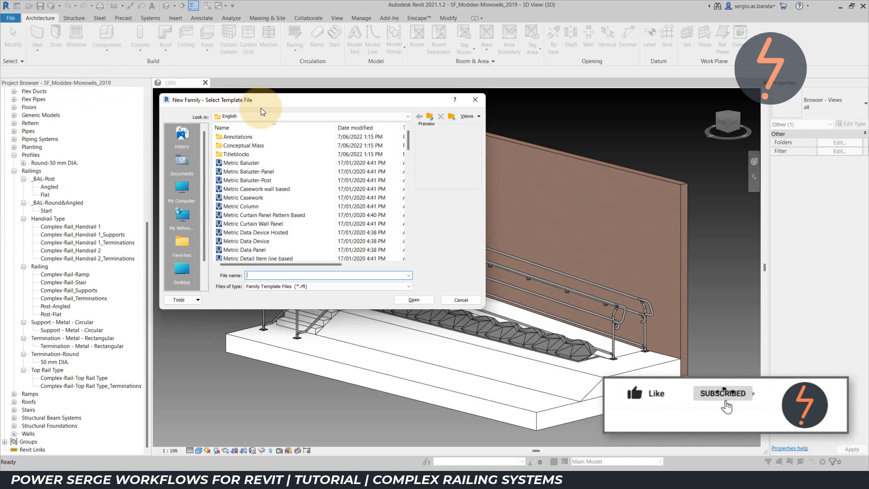
{"action": "left_click", "coordinate": [265, 180]}
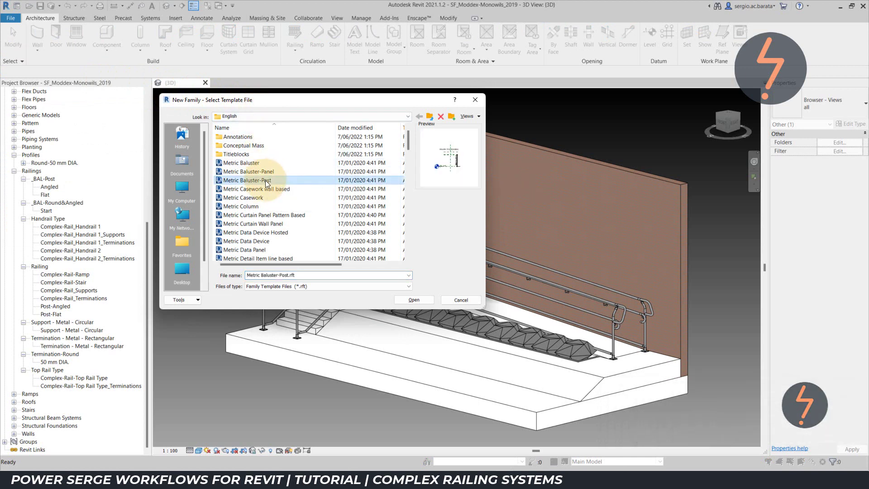
Step: Open the _BAL-Round&Angled family and view the post straight from the back
{"action": "left_click", "coordinate": [430, 300]}
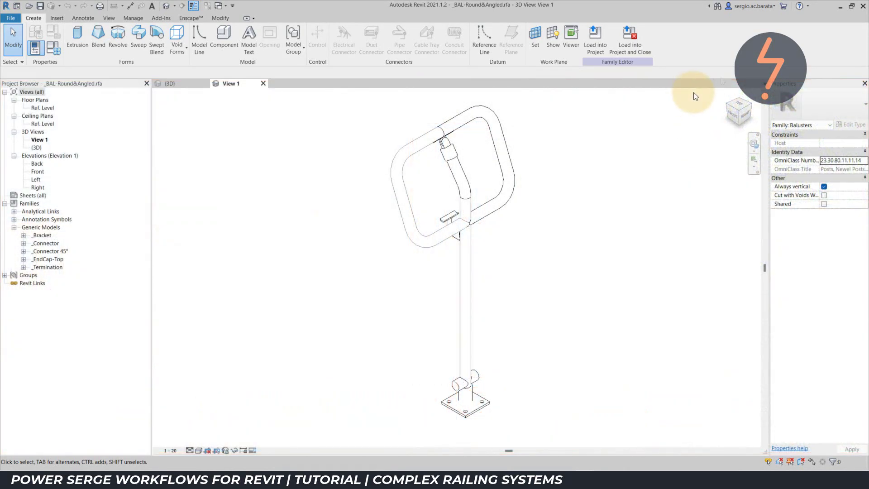
{"action": "left_click", "coordinate": [740, 97]}
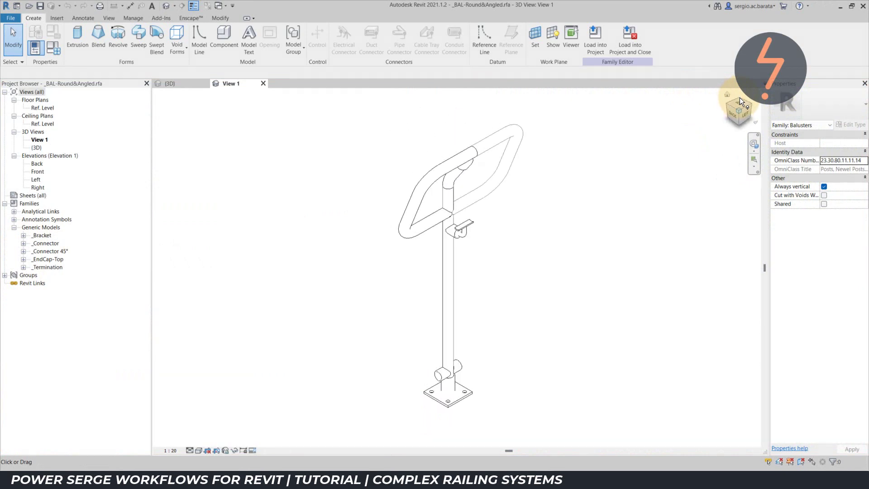
{"action": "left_click", "coordinate": [733, 111]}
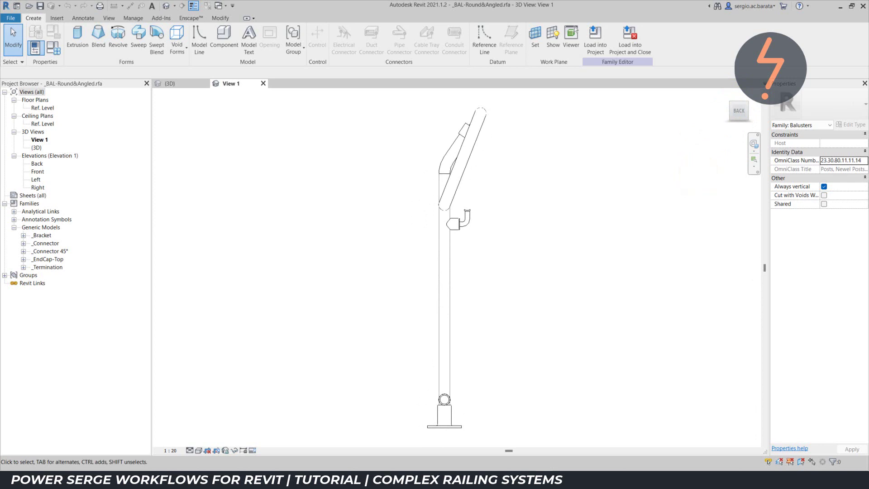
Step: Inspect the angled top sweep's path in Edit Sweep, then finish it unchanged
{"action": "left_click", "coordinate": [515, 141]}
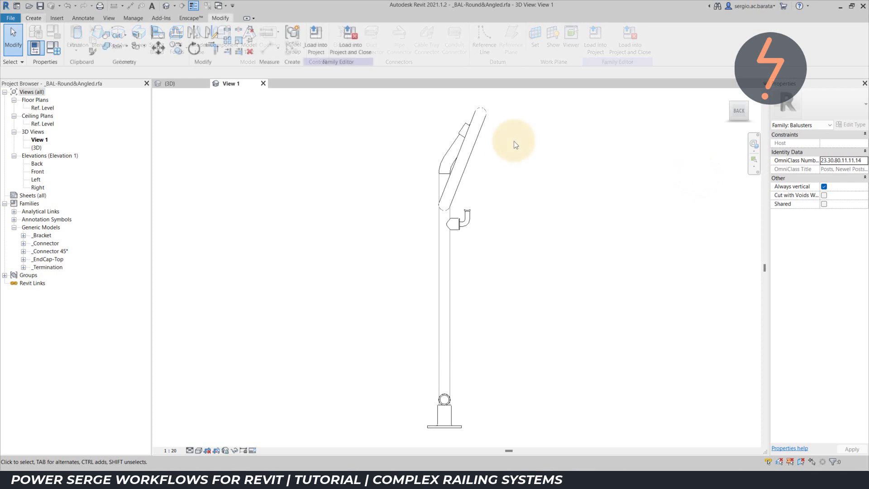
{"action": "left_click", "coordinate": [467, 166]}
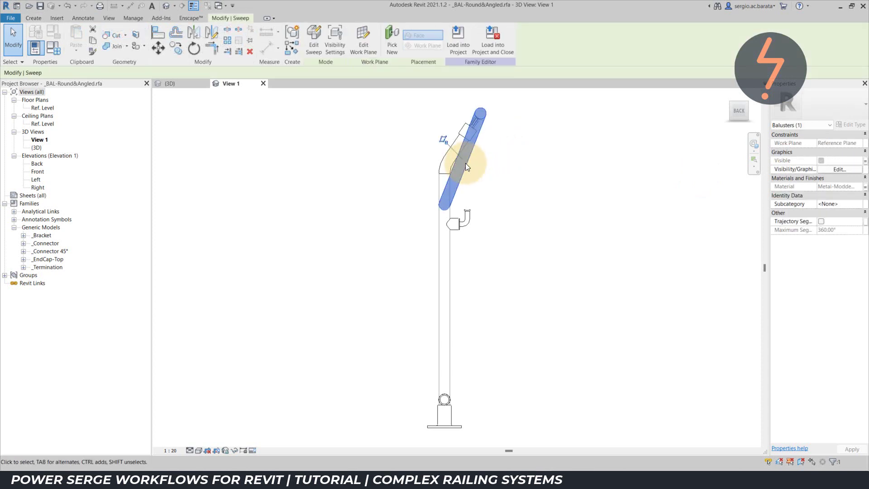
{"action": "left_click", "coordinate": [310, 49]}
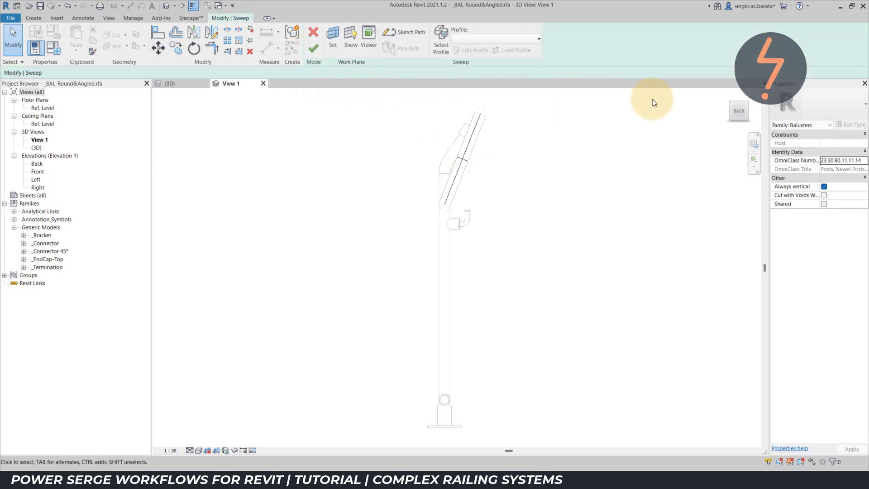
{"action": "left_click", "coordinate": [748, 102]}
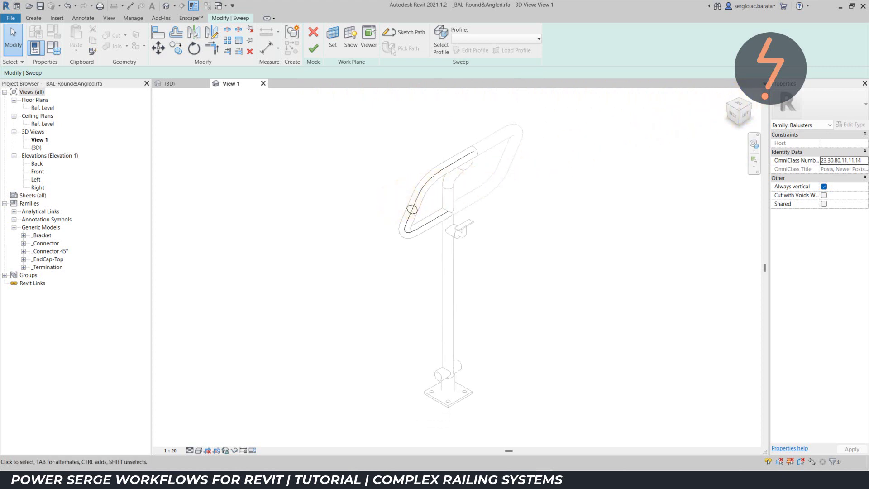
{"action": "left_click", "coordinate": [314, 49]}
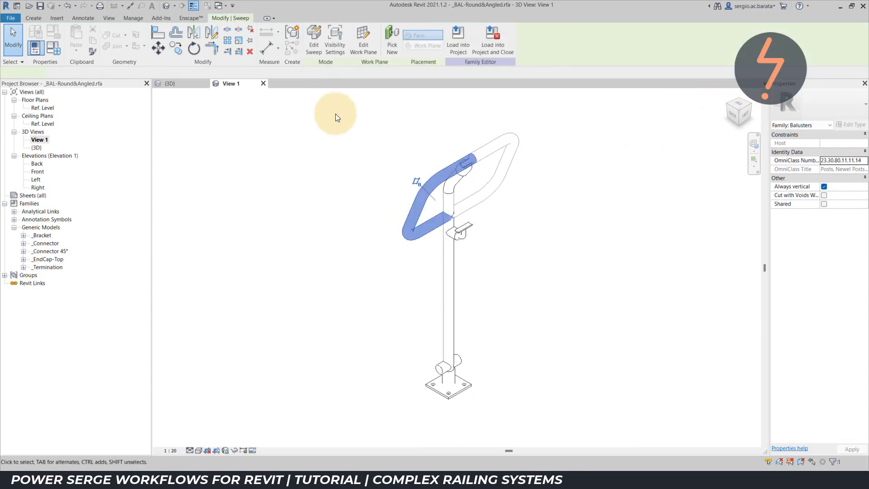
{"action": "key", "text": "Escape"}
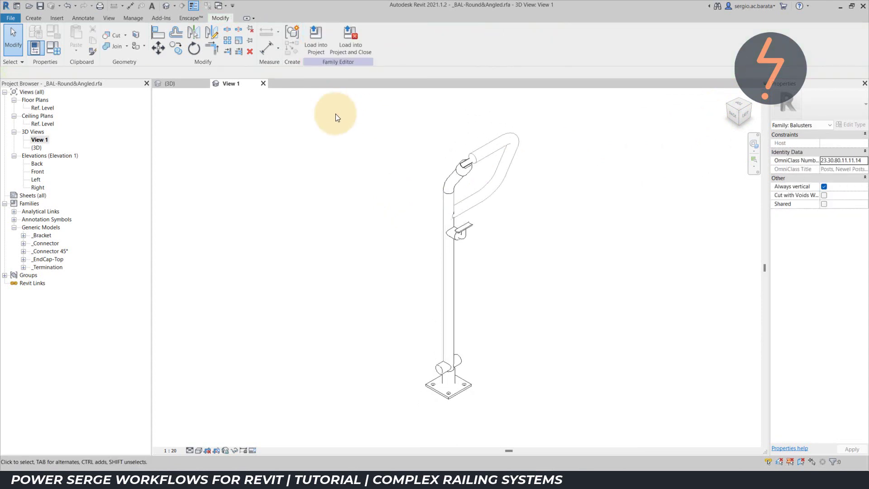
{"action": "left_click", "coordinate": [39, 18]}
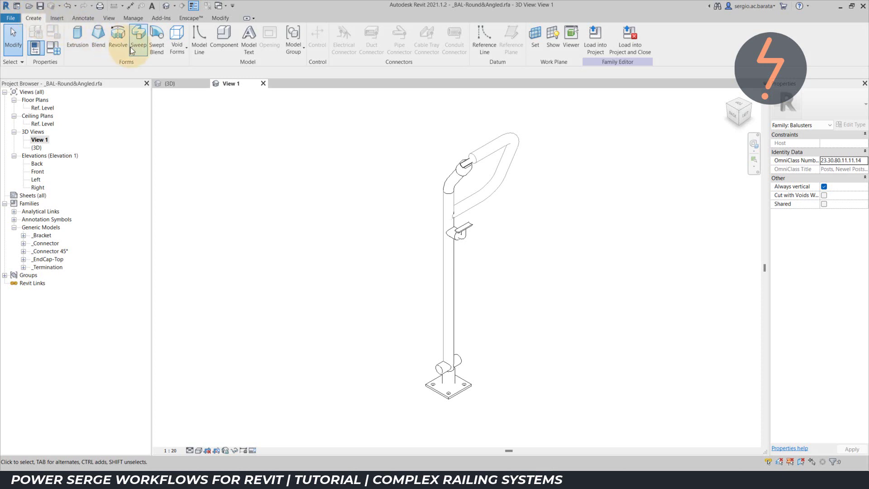
Step: Start a new sweep in the Ref. Level plan, pick a work plane, and open the Front elevation
{"action": "left_click", "coordinate": [138, 36]}
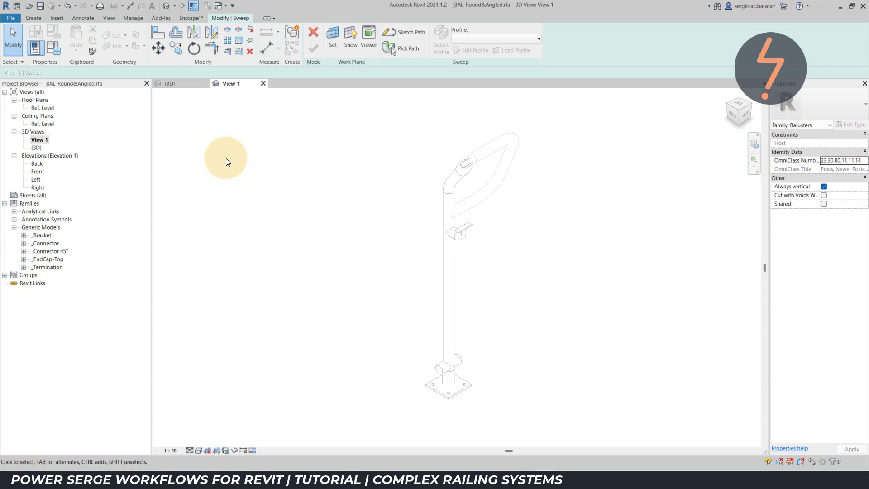
{"action": "double_click", "coordinate": [45, 108]}
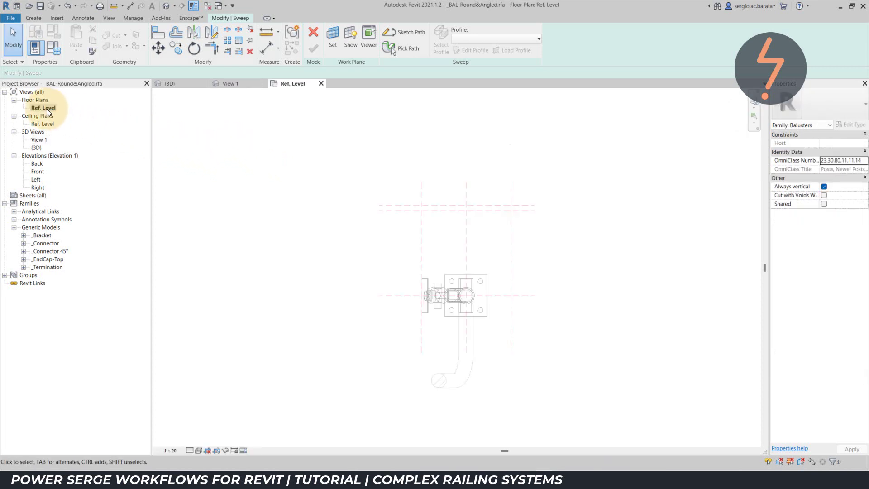
{"action": "left_click", "coordinate": [336, 50]}
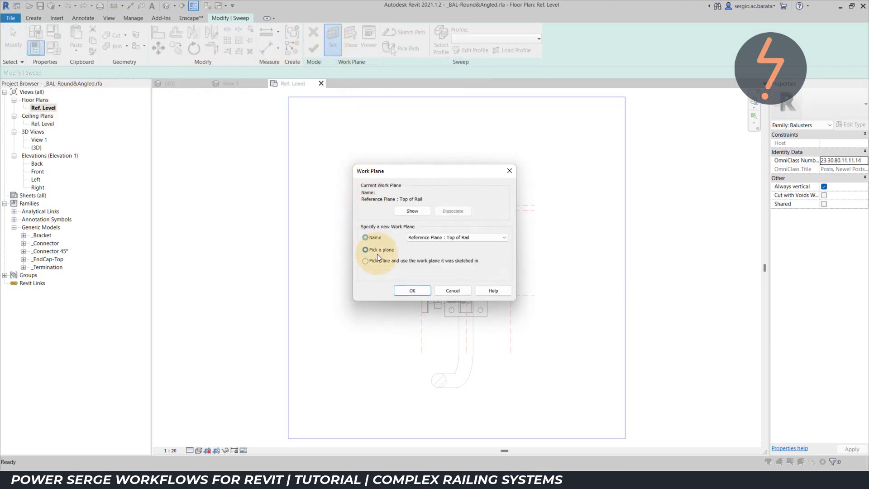
{"action": "left_click", "coordinate": [404, 290]}
{"action": "left_click", "coordinate": [398, 295]}
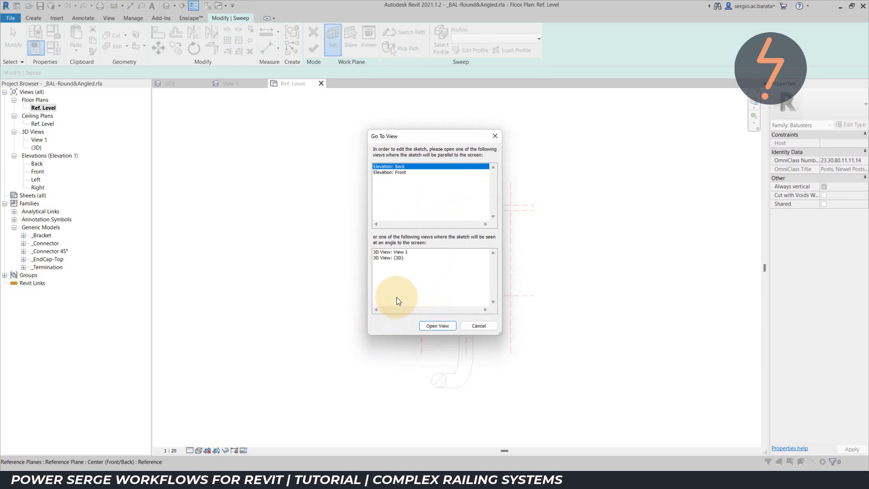
{"action": "left_click", "coordinate": [394, 173]}
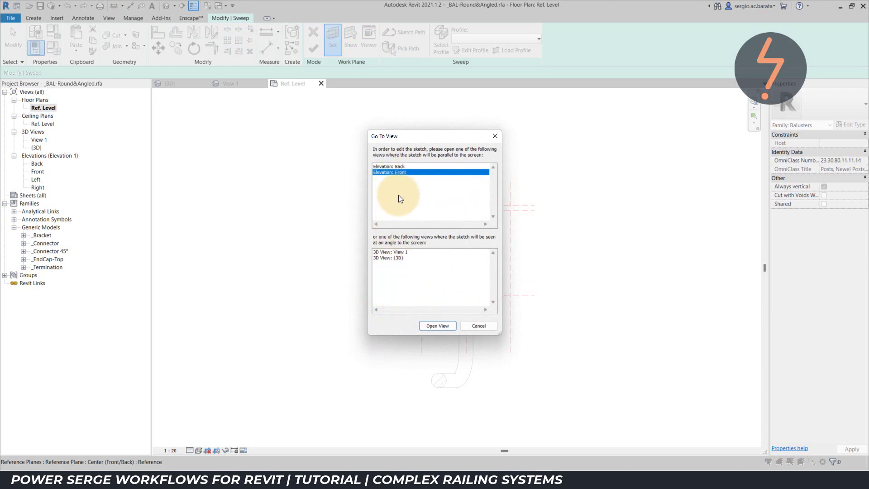
{"action": "left_click", "coordinate": [428, 326]}
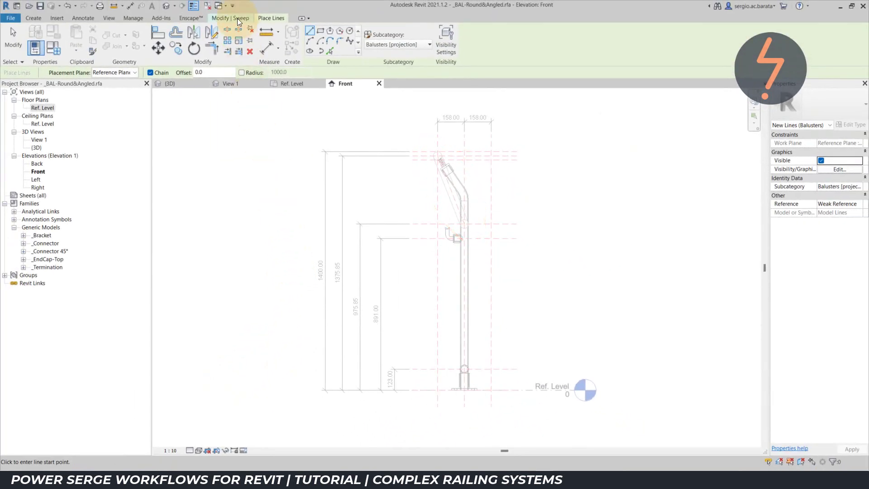
Step: Reset the path's work plane to the angled reference plane and open Elevation: Left
{"action": "left_click", "coordinate": [237, 19]}
{"action": "left_click", "coordinate": [333, 42]}
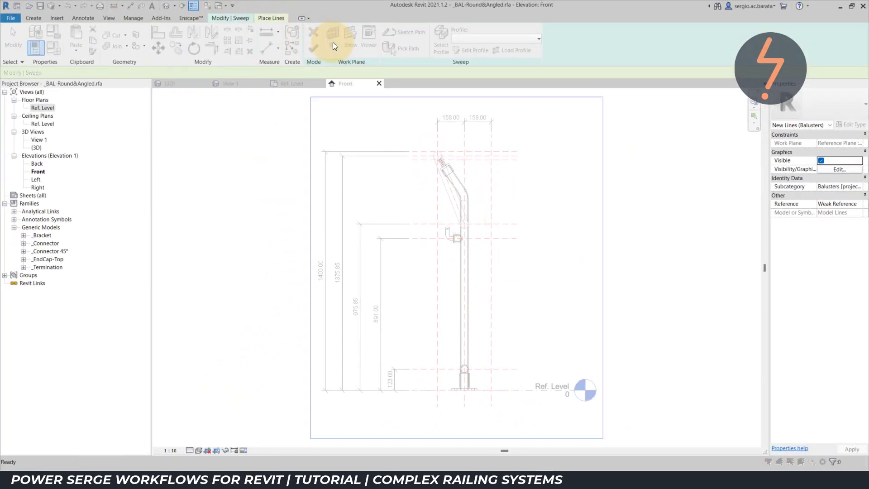
{"action": "left_click", "coordinate": [382, 250]}
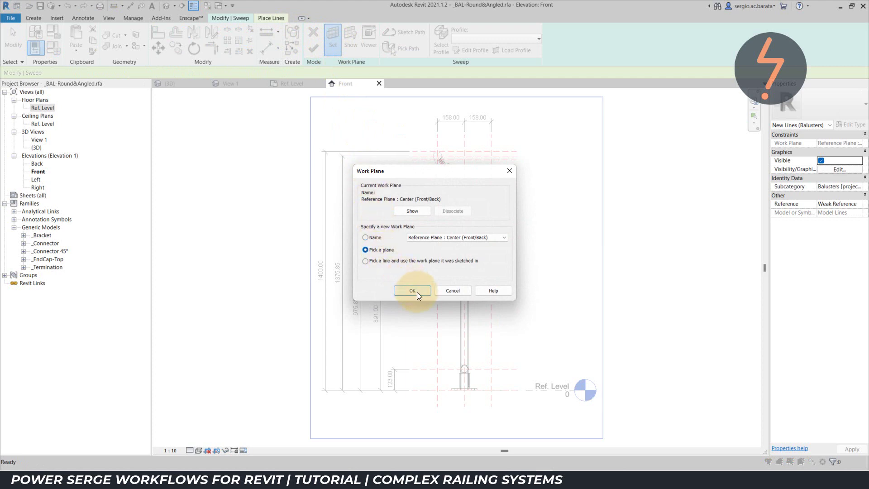
{"action": "left_click", "coordinate": [417, 292]}
{"action": "left_click", "coordinate": [449, 194]}
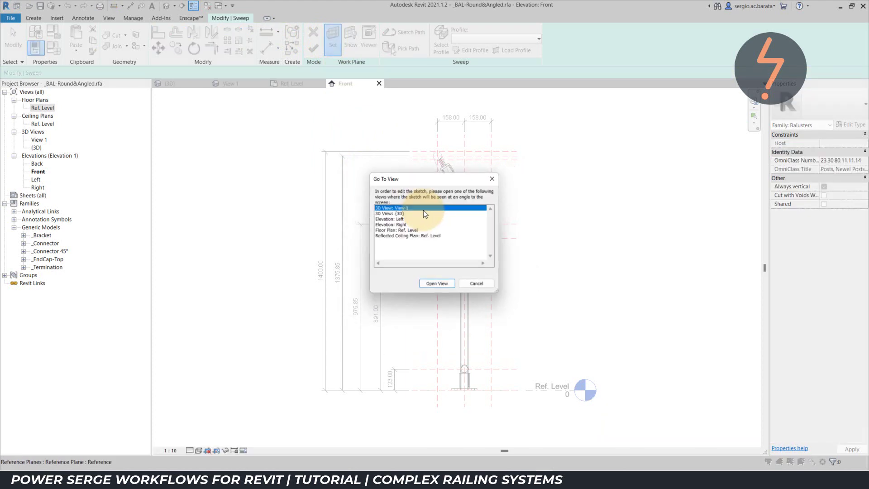
{"action": "left_click", "coordinate": [389, 218]}
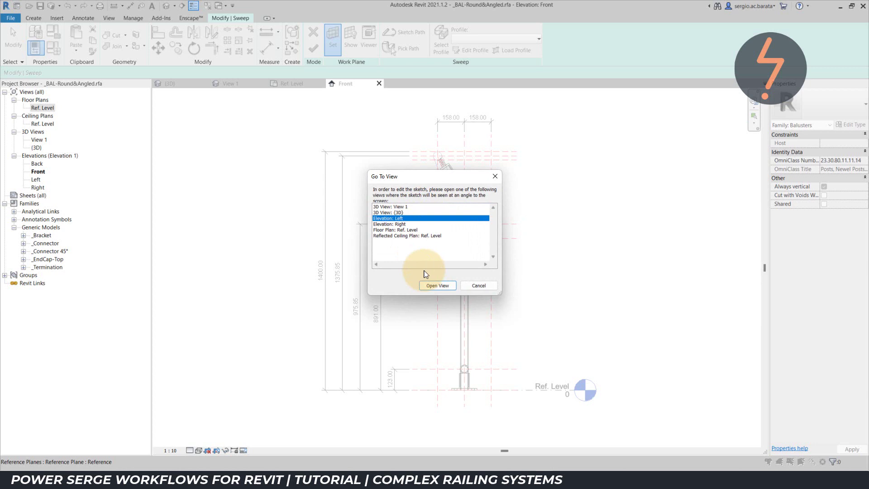
{"action": "left_click", "coordinate": [430, 285]}
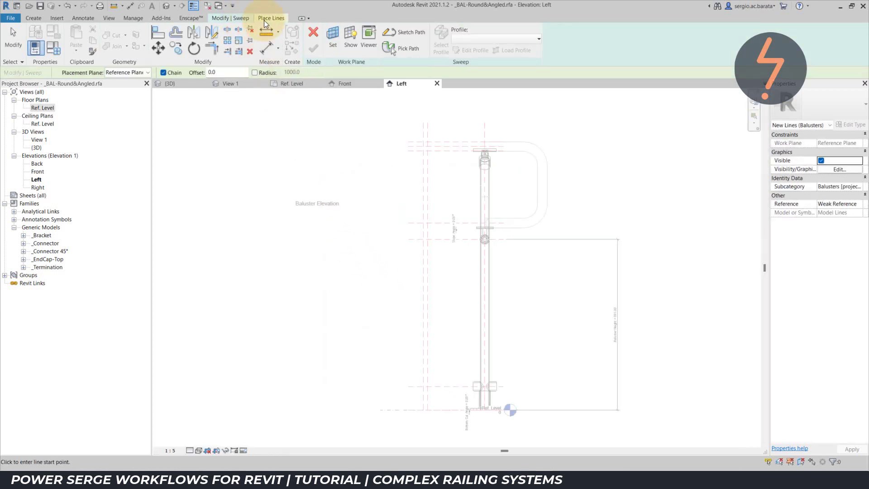
Step: Pick the vertical and two horizontal reference planes as path lines and align the top line
{"action": "left_click", "coordinate": [350, 51]}
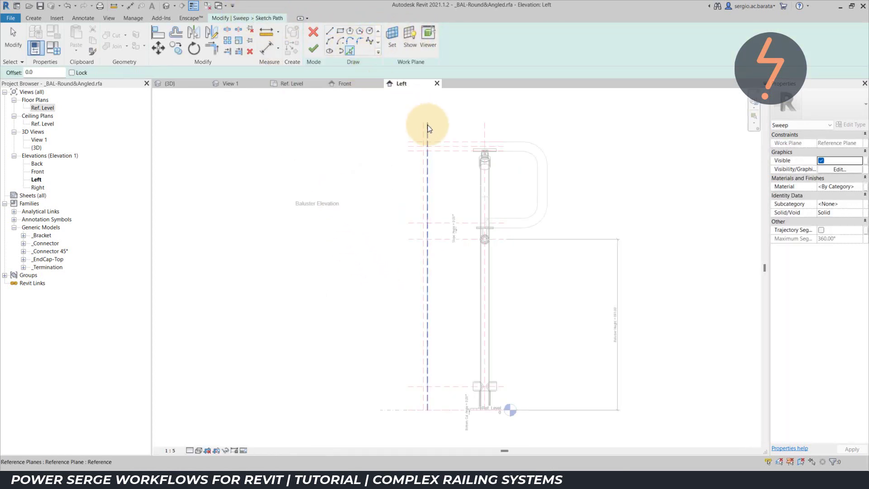
{"action": "left_click", "coordinate": [428, 125]}
{"action": "left_click", "coordinate": [442, 222]}
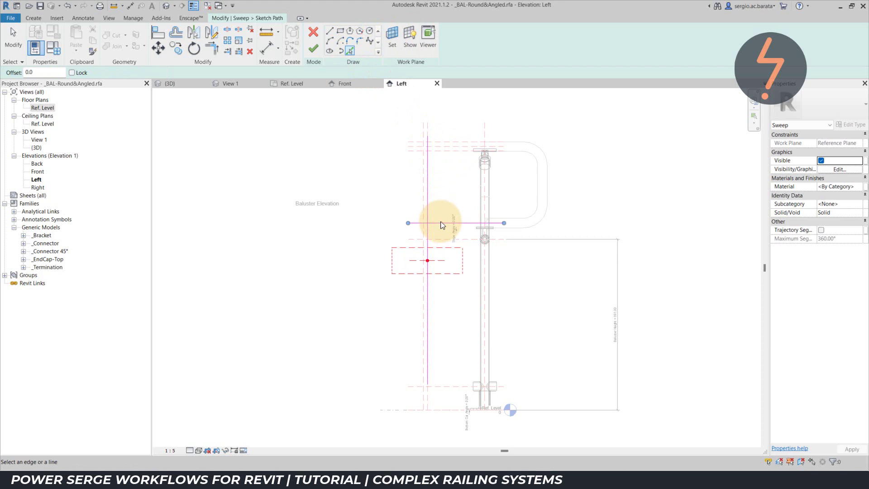
{"action": "left_click", "coordinate": [453, 157]}
{"action": "key", "text": "Escape"}
{"action": "key", "text": "a"}
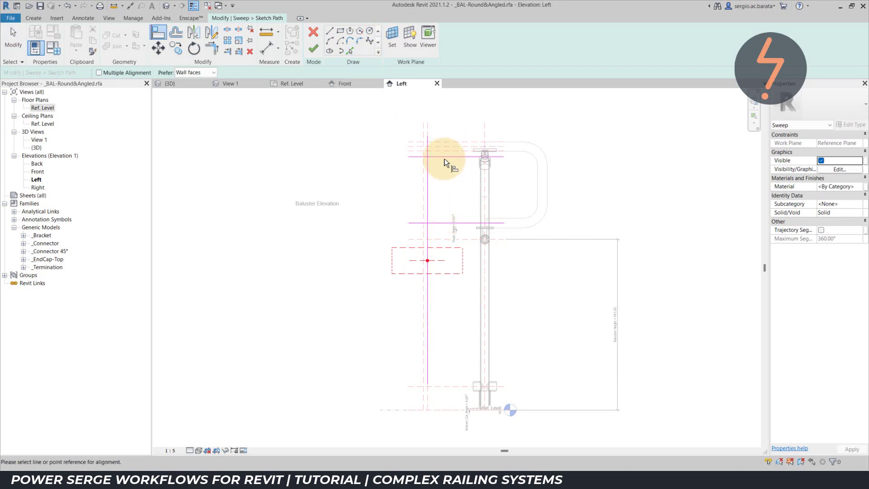
{"action": "left_click", "coordinate": [412, 146]}
{"action": "left_click", "coordinate": [411, 156]}
{"action": "key", "text": "Escape"}
{"action": "key", "text": "Escape"}
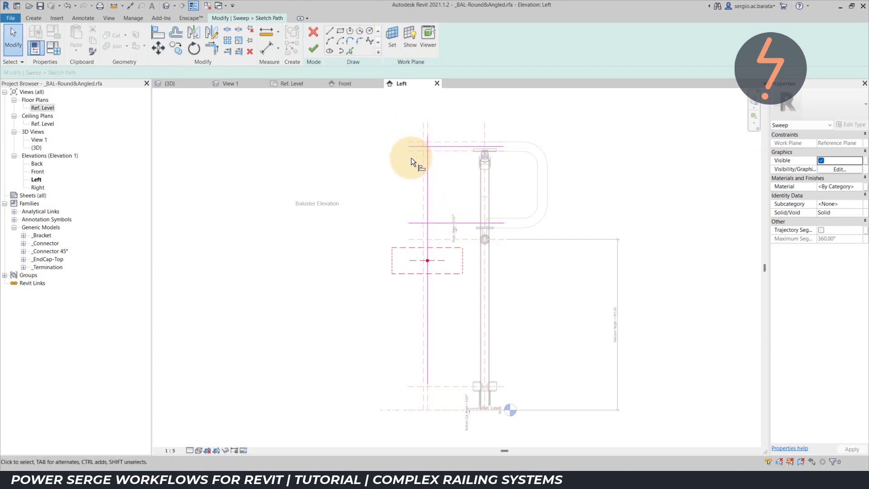
Step: Trim the vertical path line to corners with the top and bottom lines
{"action": "key", "text": "t"}
{"action": "key", "text": "r"}
{"action": "left_click", "coordinate": [427, 159]}
{"action": "left_click", "coordinate": [443, 146]}
{"action": "left_click", "coordinate": [429, 200]}
{"action": "left_click", "coordinate": [441, 222]}
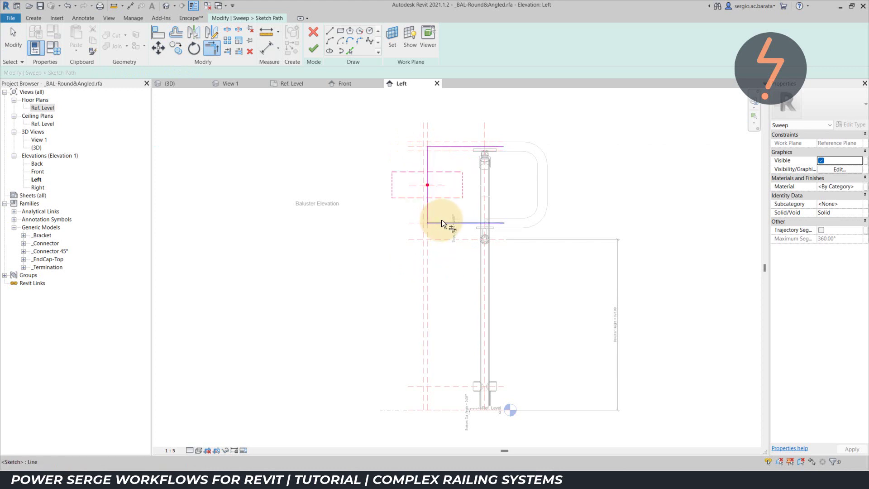
{"action": "key", "text": "Escape"}
{"action": "key", "text": "a"}
{"action": "key", "text": "l"}
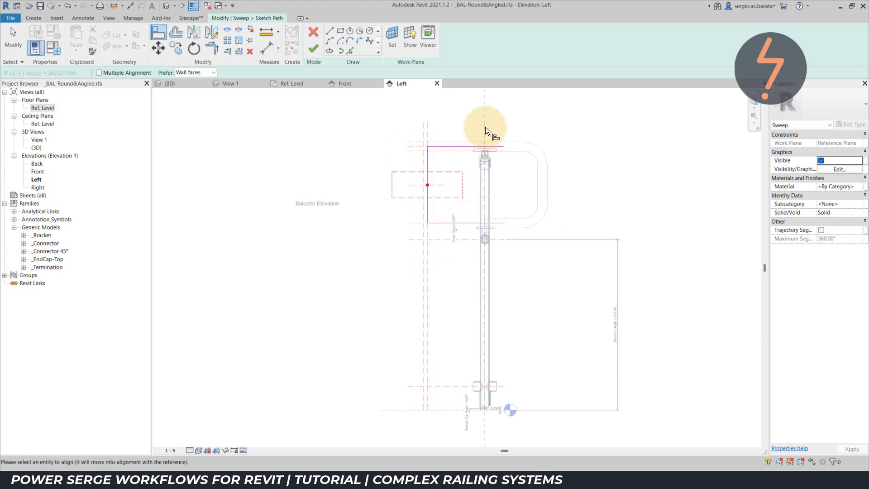
{"action": "key", "text": "Escape"}
{"action": "key", "text": "Escape"}
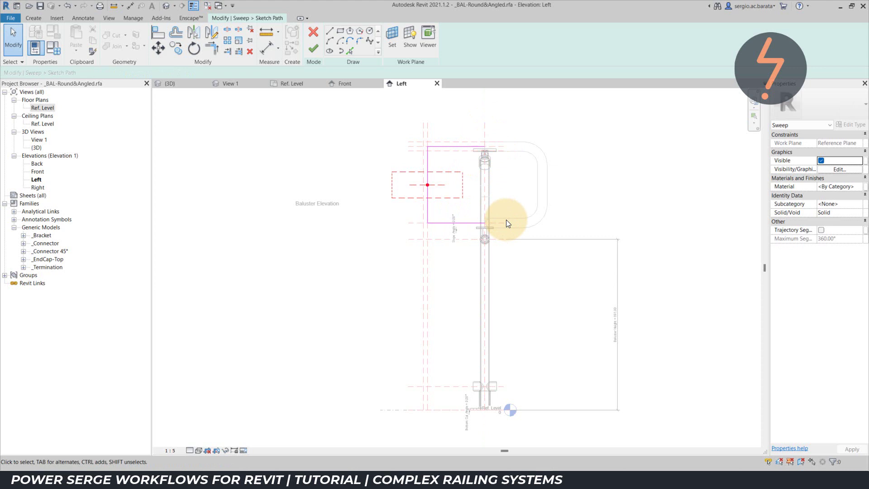
Step: Round the top and bottom corners with 120.0-radius fillet arcs and finish the path
{"action": "left_click", "coordinate": [359, 41]}
{"action": "left_click", "coordinate": [447, 146]}
{"action": "left_click", "coordinate": [428, 157]}
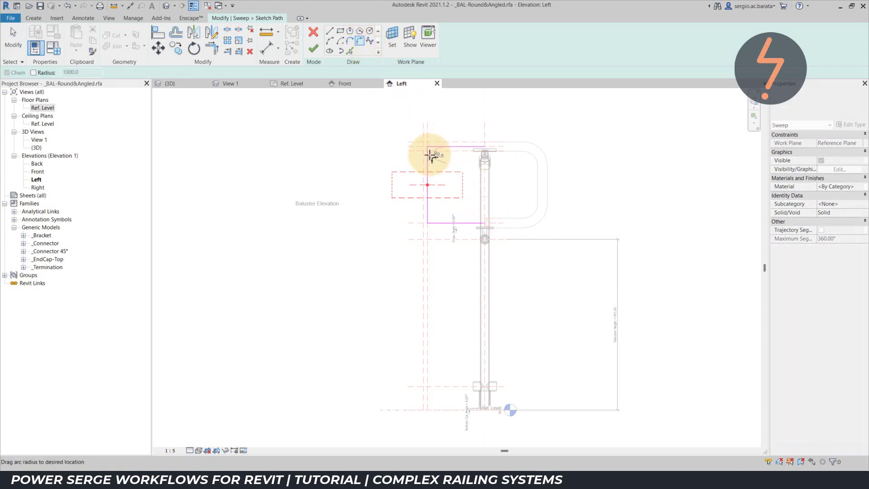
{"action": "left_click", "coordinate": [430, 155]}
{"action": "left_click", "coordinate": [428, 210]}
{"action": "left_click", "coordinate": [438, 223]}
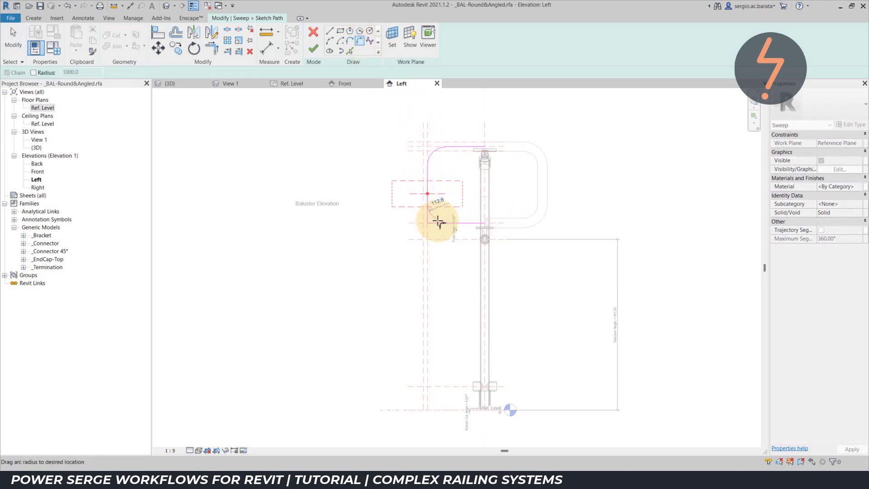
{"action": "left_click", "coordinate": [438, 222]}
{"action": "key", "text": "Escape"}
{"action": "key", "text": "Escape"}
{"action": "left_click", "coordinate": [435, 213]}
{"action": "left_click", "coordinate": [439, 202]}
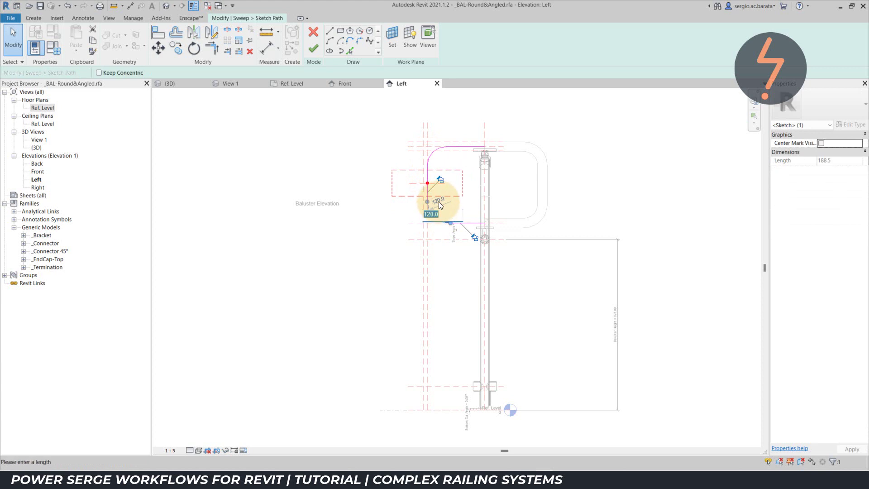
{"action": "key", "text": "Return"}
{"action": "left_click", "coordinate": [471, 202]}
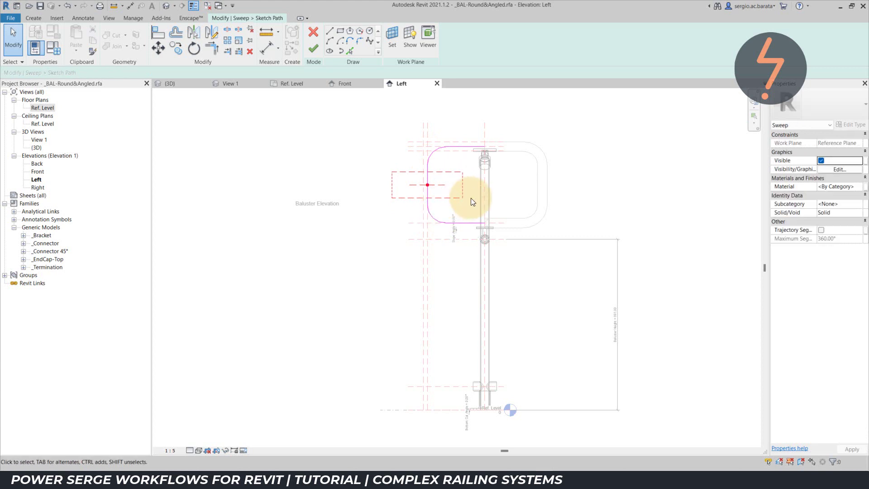
{"action": "left_click", "coordinate": [313, 48]}
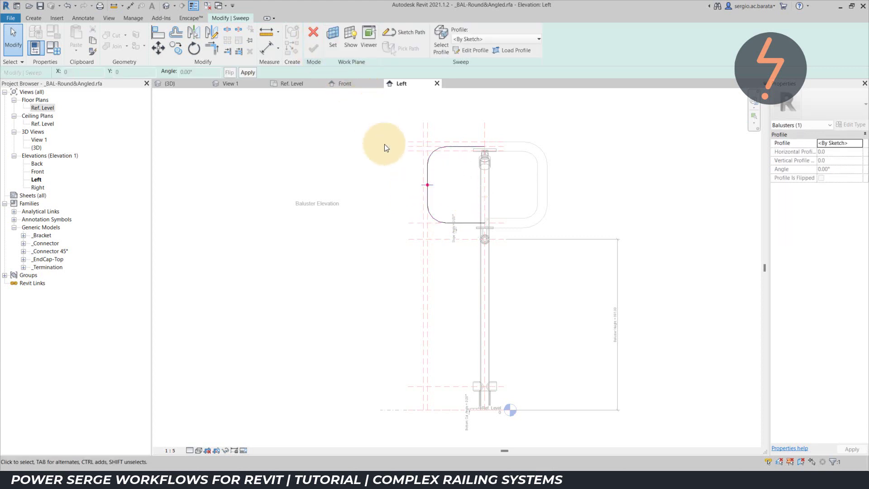
{"action": "right_click", "coordinate": [396, 169]}
Step: Draw a 25.0-radius circle profile at the reference-plane intersection and finish the sweep
{"action": "left_click", "coordinate": [427, 260]}
{"action": "left_click_drag", "start_coordinate": [405, 171], "coordinate": [452, 201]}
{"action": "left_click", "coordinate": [464, 50]}
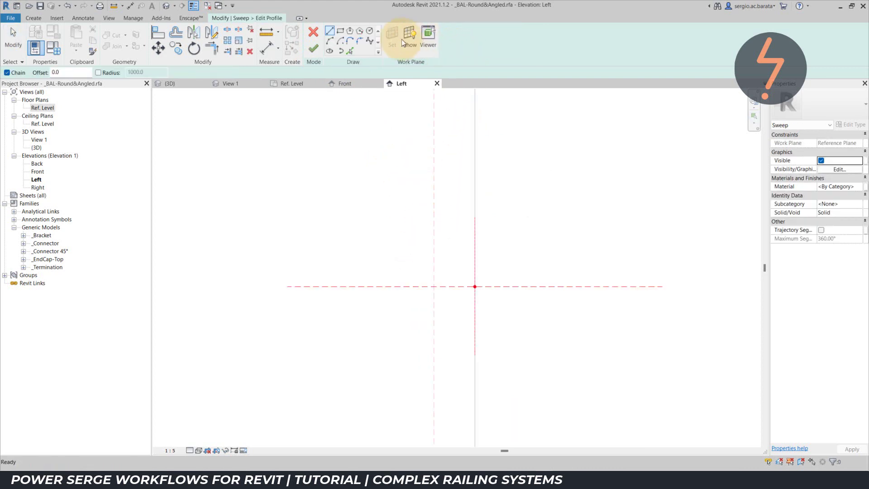
{"action": "left_click", "coordinate": [475, 287]}
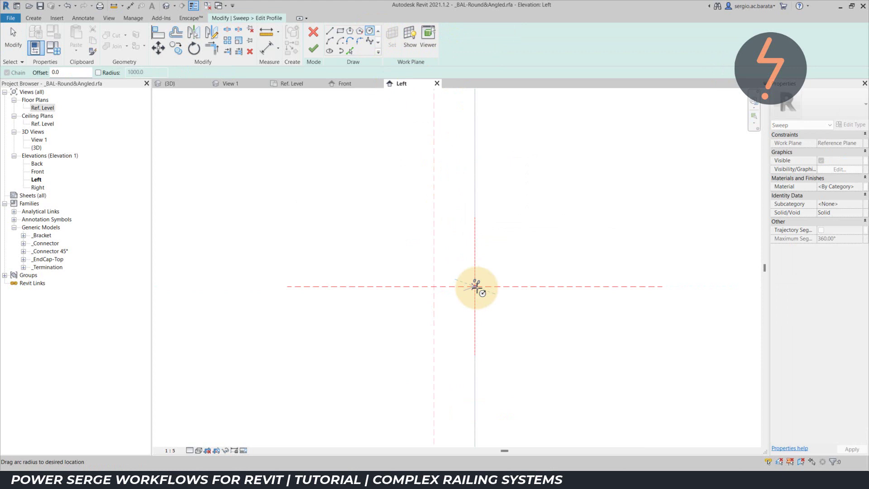
{"action": "left_click", "coordinate": [489, 287]}
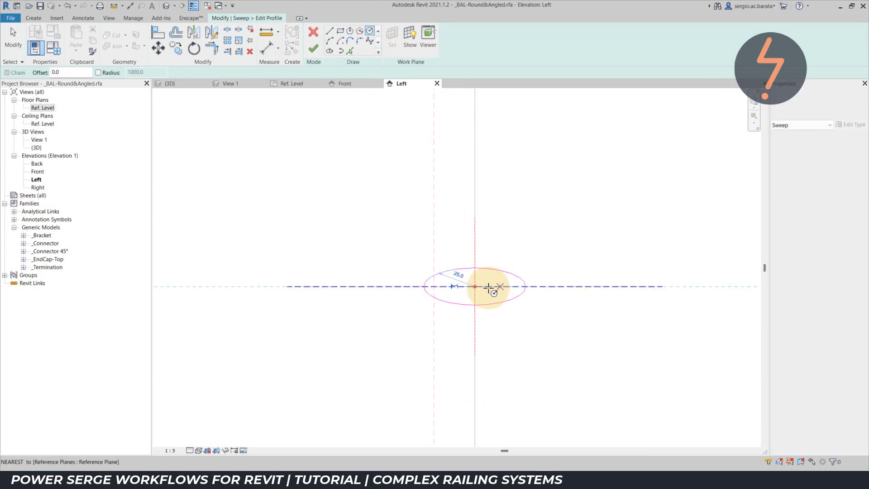
{"action": "key", "text": "Escape"}
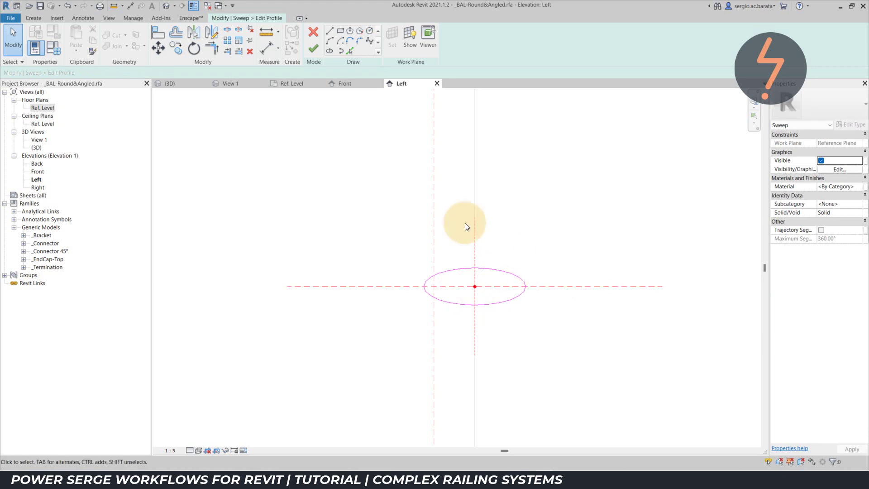
{"action": "right_click", "coordinate": [367, 165]}
{"action": "left_click", "coordinate": [390, 250]}
{"action": "left_click", "coordinate": [314, 48]}
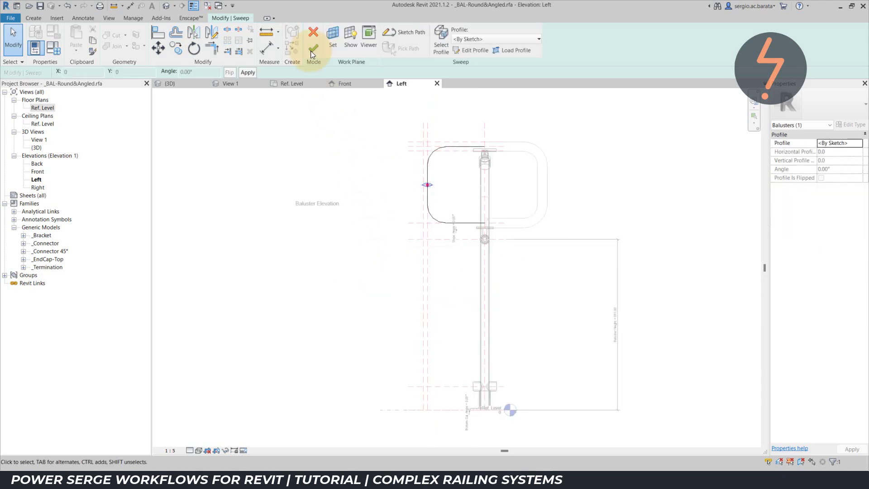
{"action": "left_click", "coordinate": [313, 49]}
Step: Check the finished sweep in 3D View 1 and load the baluster family into the project
{"action": "left_click", "coordinate": [331, 108]}
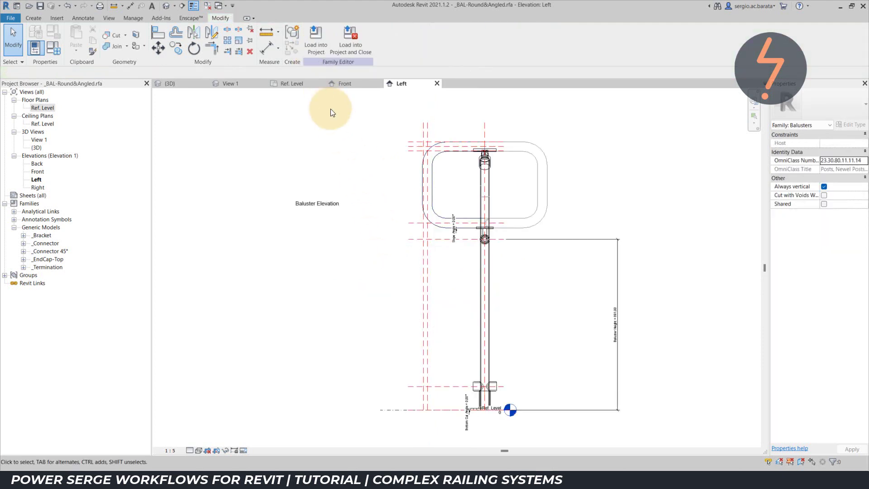
{"action": "left_click", "coordinate": [229, 84]}
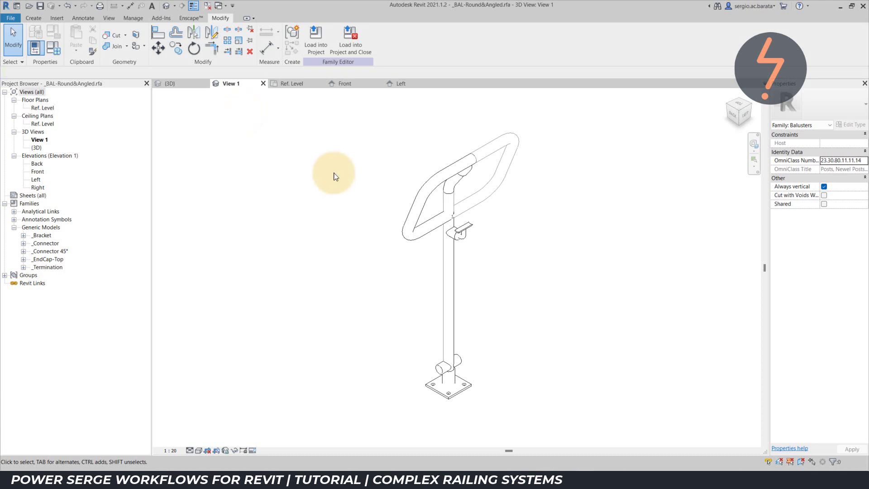
{"action": "left_click", "coordinate": [319, 50]}
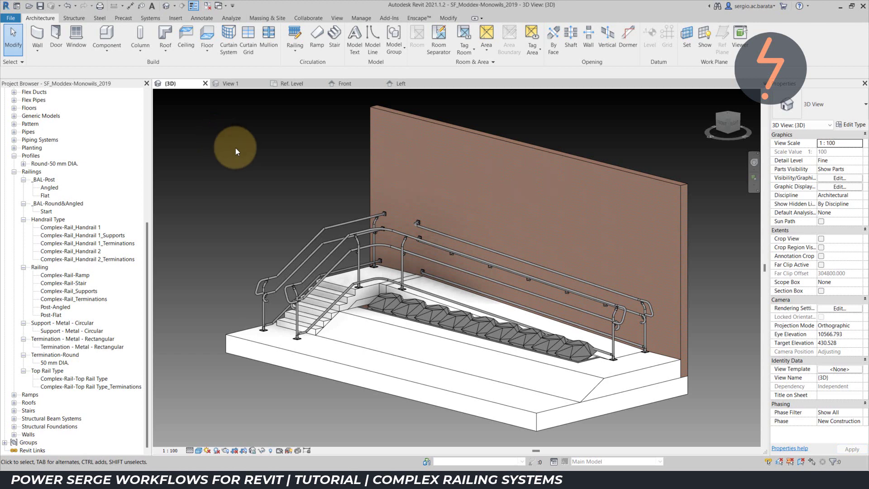
Step: Zoom into the railing posts along the wall in the 3D view
{"action": "right_click", "coordinate": [265, 172]}
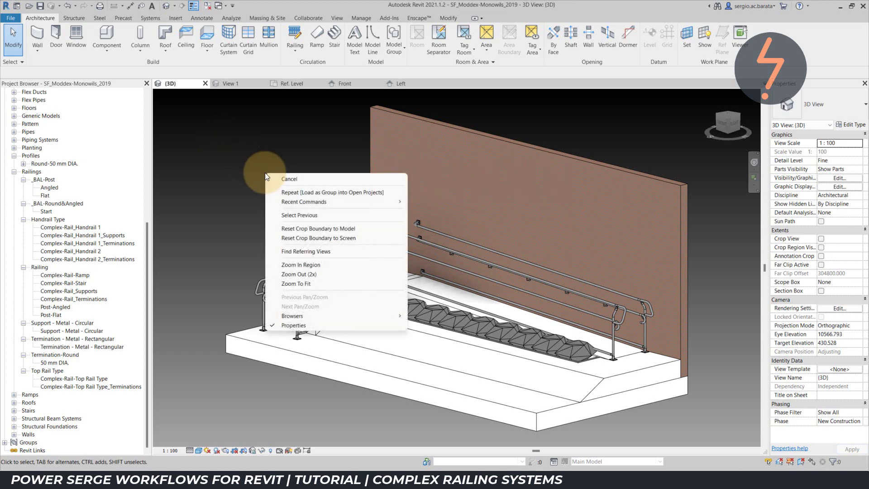
{"action": "left_click", "coordinate": [317, 266]}
{"action": "left_click_drag", "start_coordinate": [375, 214], "coordinate": [428, 297]}
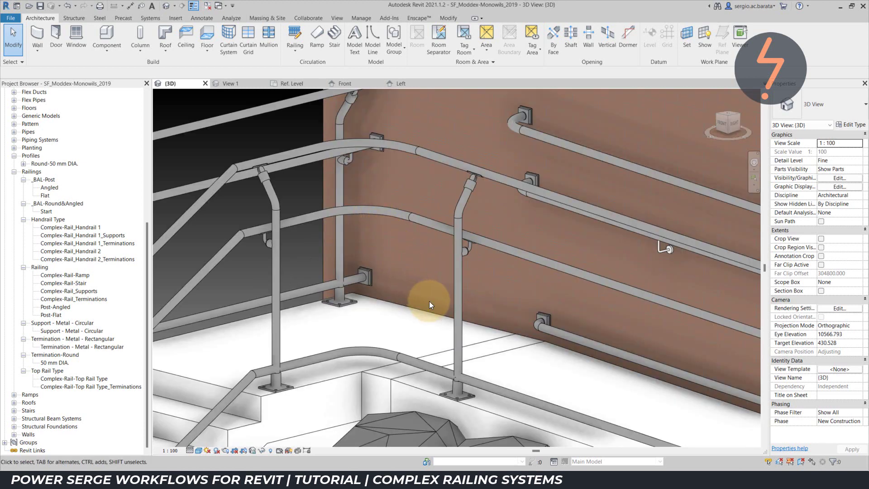
{"action": "left_click_drag", "start_coordinate": [148, 240], "coordinate": [147, 103]}
Step: Open Section 1 and zoom in on the ramp railing's first post below the rail
{"action": "double_click", "coordinate": [47, 140]}
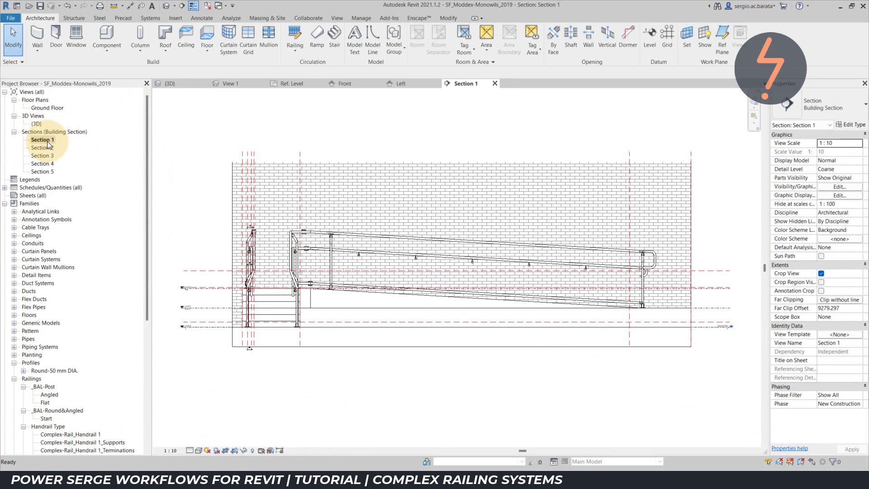
{"action": "right_click", "coordinate": [192, 235]}
{"action": "left_click", "coordinate": [227, 305]}
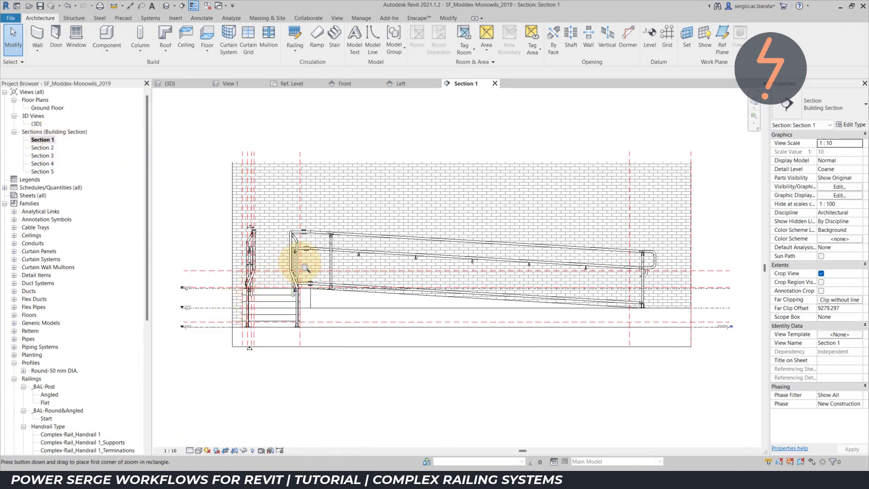
{"action": "left_click_drag", "start_coordinate": [301, 258], "coordinate": [405, 346]}
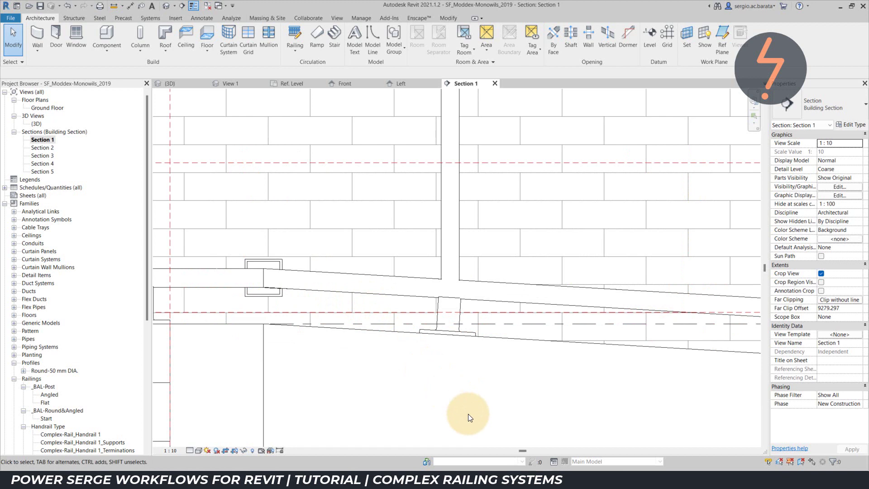
{"action": "left_click", "coordinate": [462, 333]}
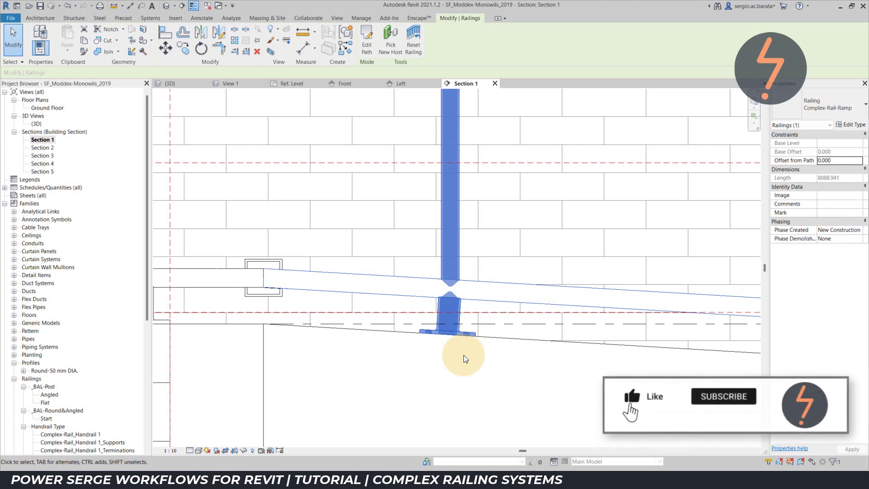
{"action": "left_click", "coordinate": [51, 387]}
Step: Edit the _BAL-Post family, zoom to the post base in the Left elevation, and show Family Types
{"action": "right_click", "coordinate": [51, 388]}
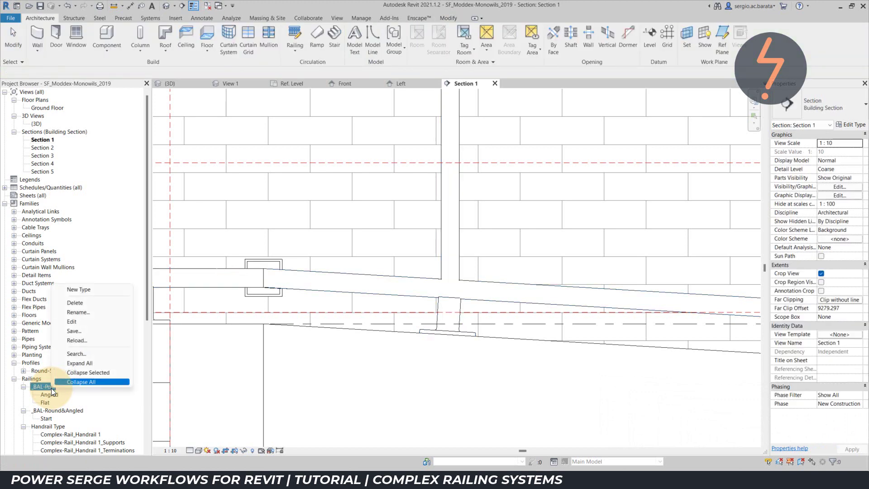
{"action": "left_click", "coordinate": [101, 326]}
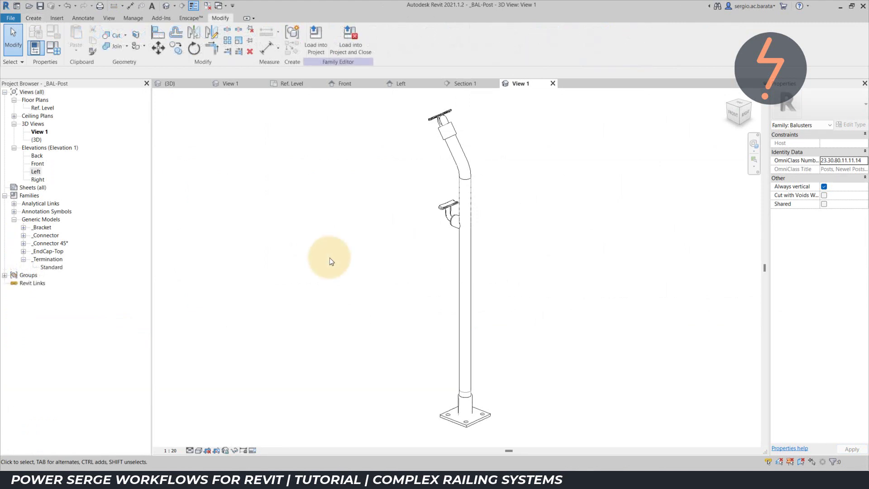
{"action": "double_click", "coordinate": [36, 171]}
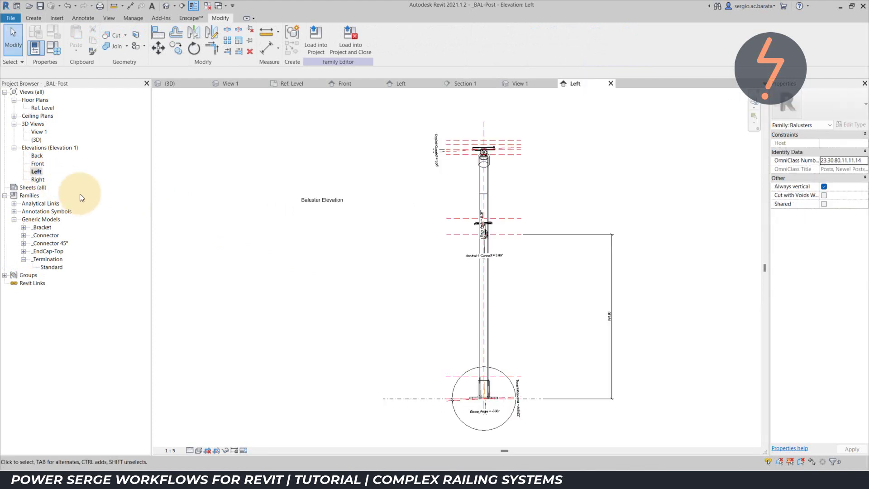
{"action": "right_click", "coordinate": [323, 323]}
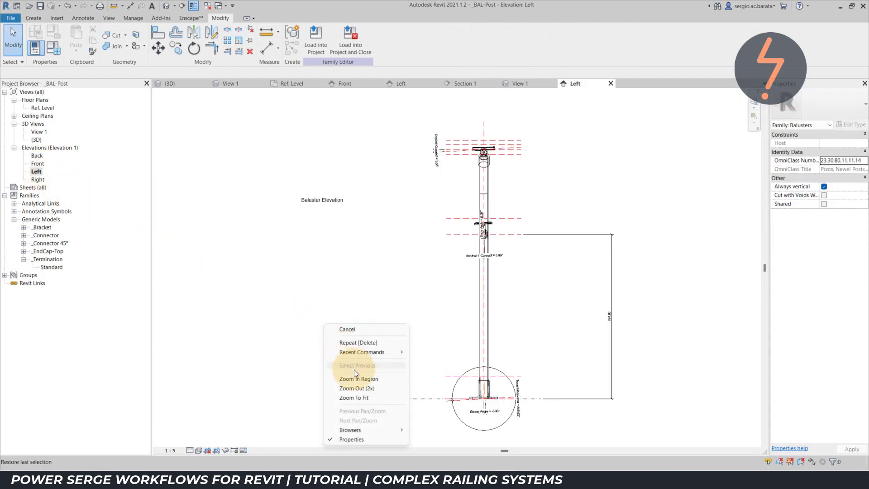
{"action": "left_click", "coordinate": [359, 380]}
{"action": "left_click_drag", "start_coordinate": [403, 355], "coordinate": [525, 435]}
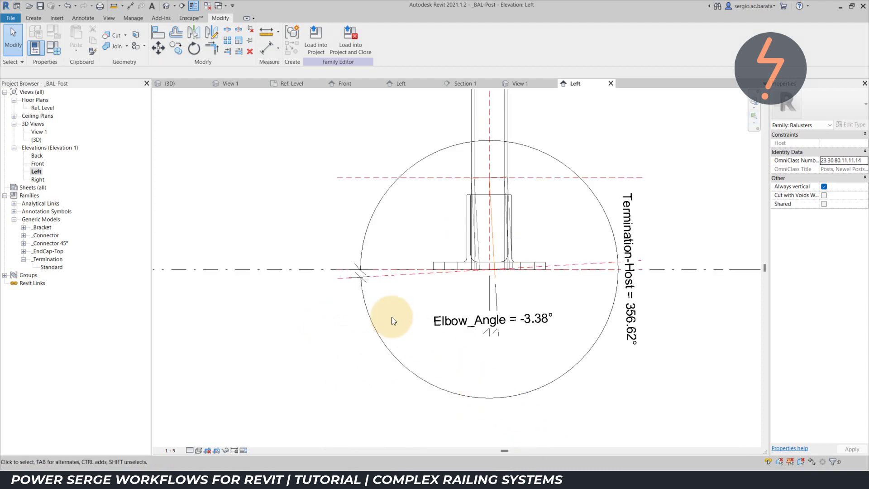
{"action": "left_click", "coordinate": [53, 47]}
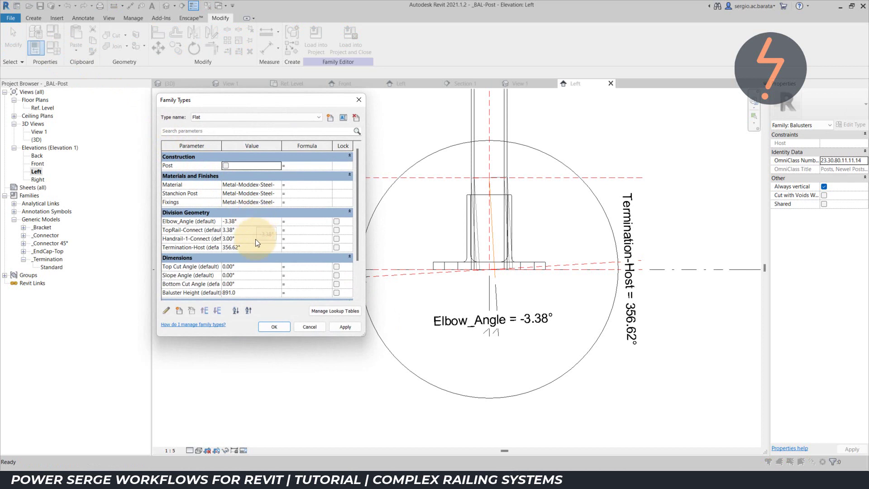
Step: Close Family Types and link the base termination piece's visibility to the Flat parameter
{"action": "left_click", "coordinate": [275, 327]}
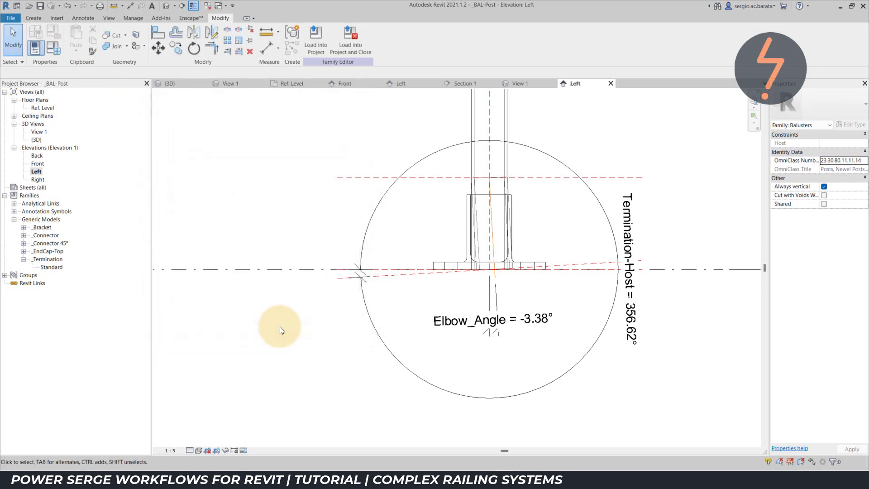
{"action": "left_click", "coordinate": [443, 264]}
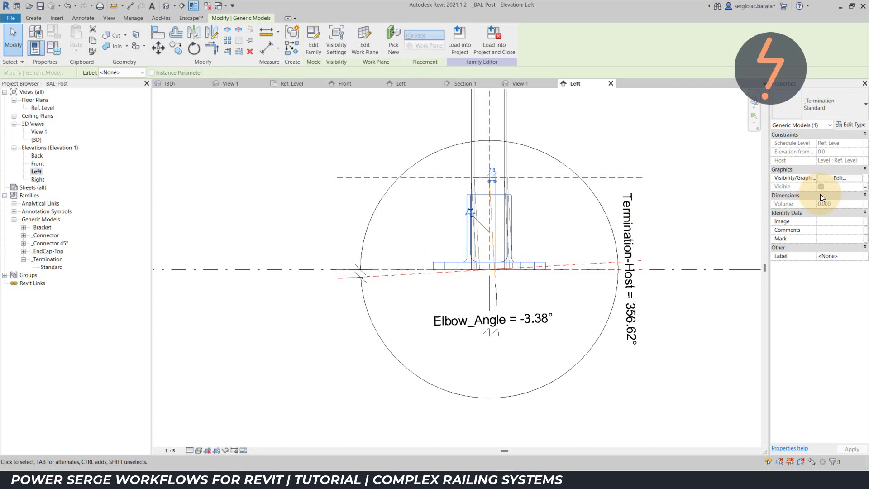
{"action": "left_click", "coordinate": [866, 186]}
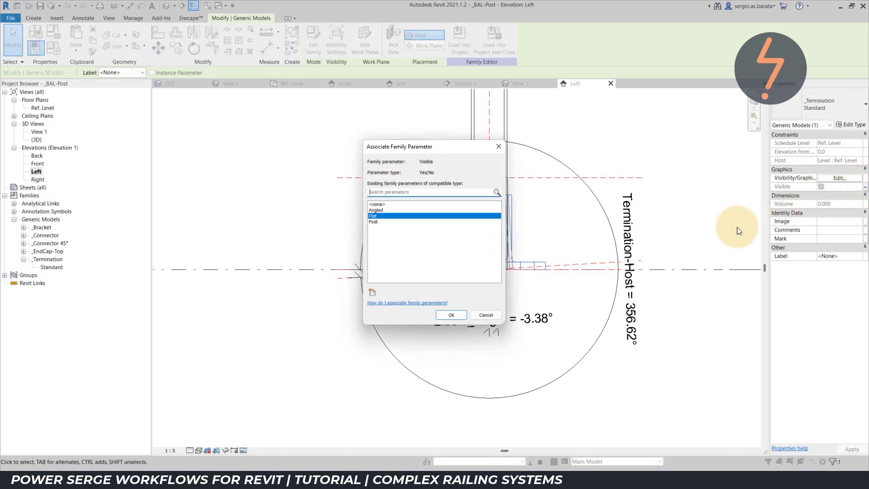
{"action": "left_click", "coordinate": [451, 314]}
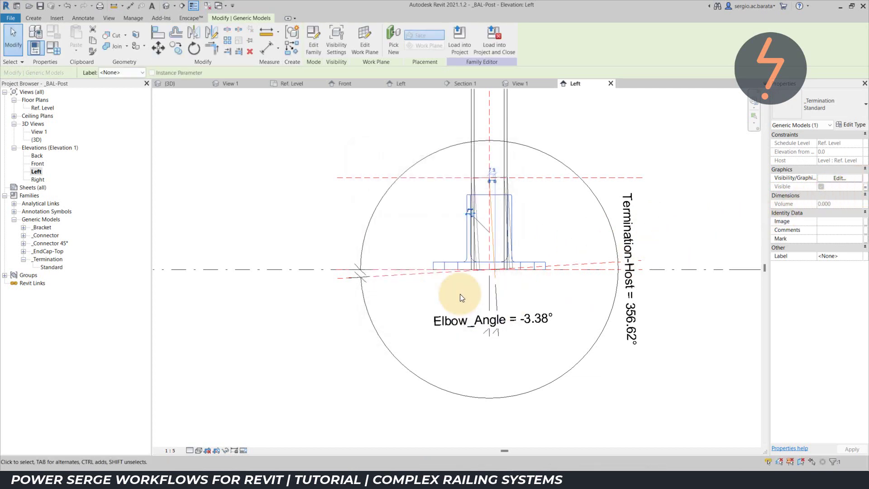
{"action": "key", "text": "h"}
{"action": "key", "text": "h"}
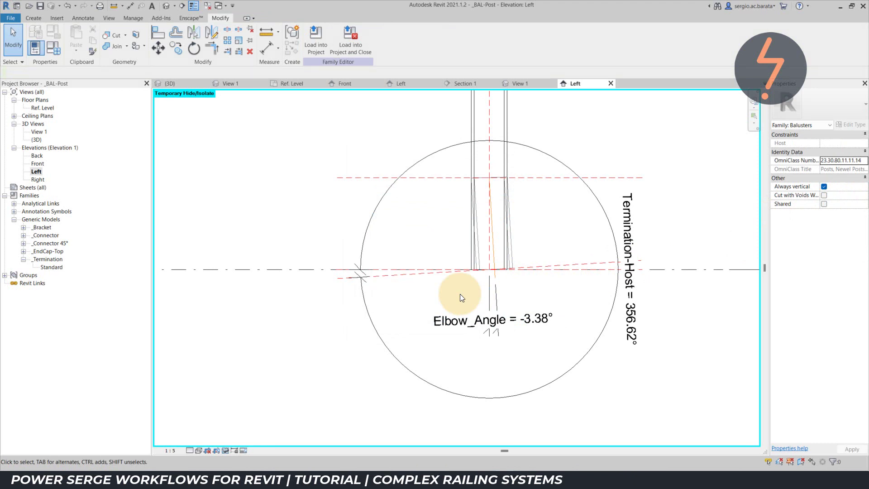
{"action": "left_click", "coordinate": [401, 278]}
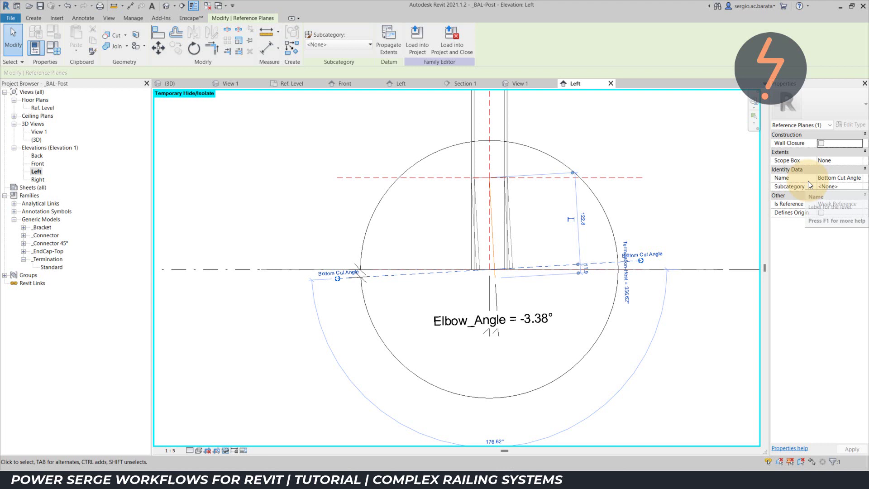
{"action": "key", "text": "Escape"}
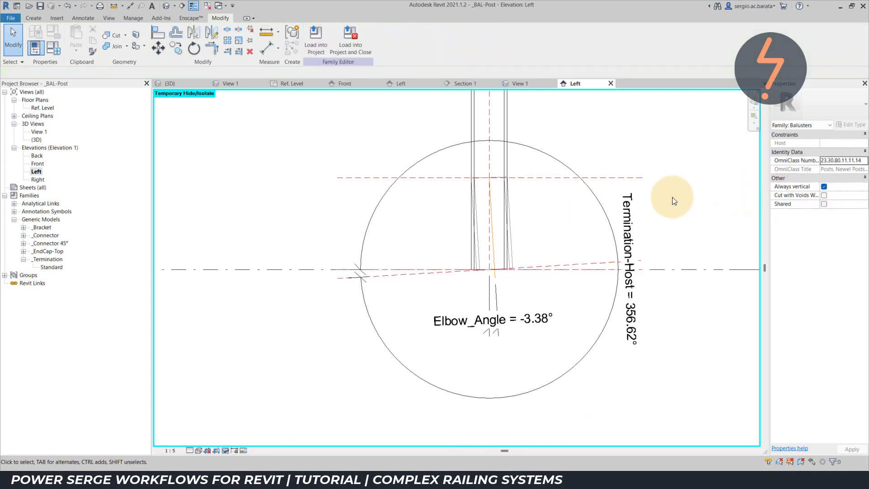
{"action": "left_click", "coordinate": [640, 180]}
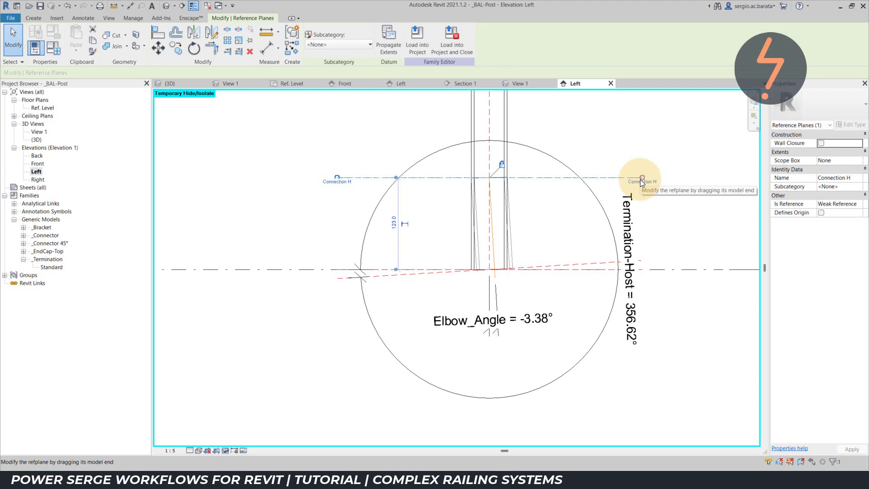
{"action": "left_click", "coordinate": [524, 228]}
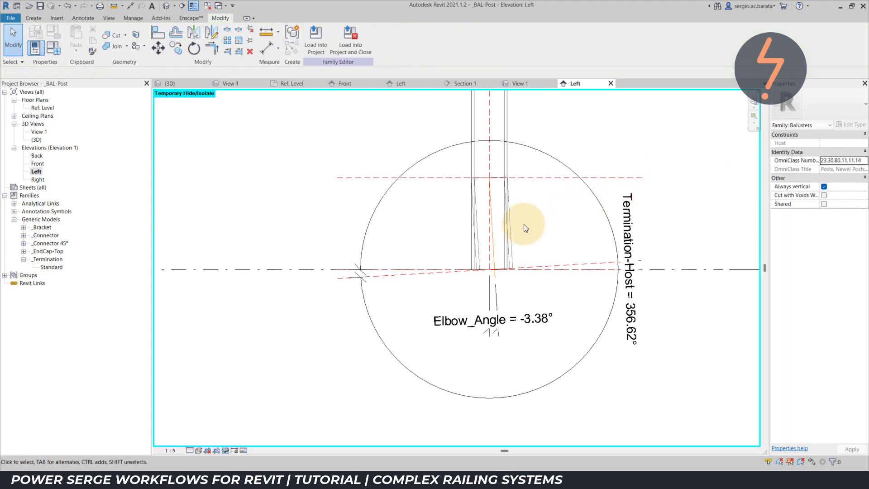
{"action": "left_click", "coordinate": [497, 238]}
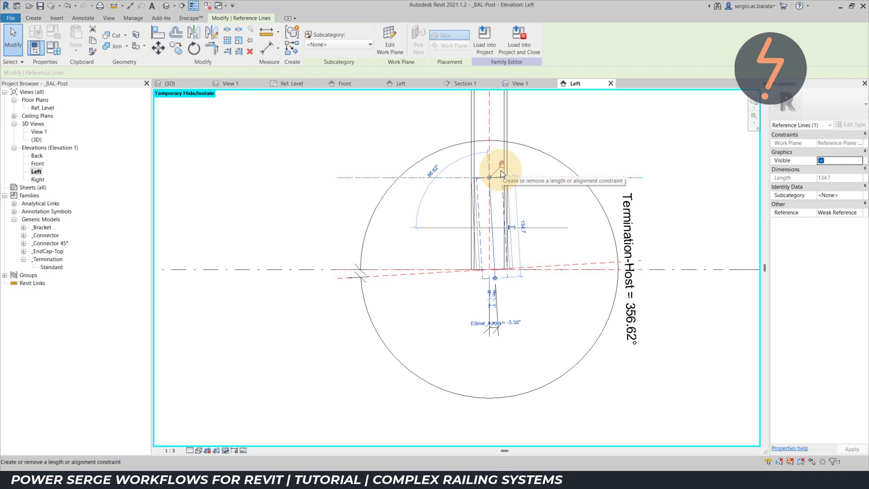
{"action": "left_click", "coordinate": [532, 205]}
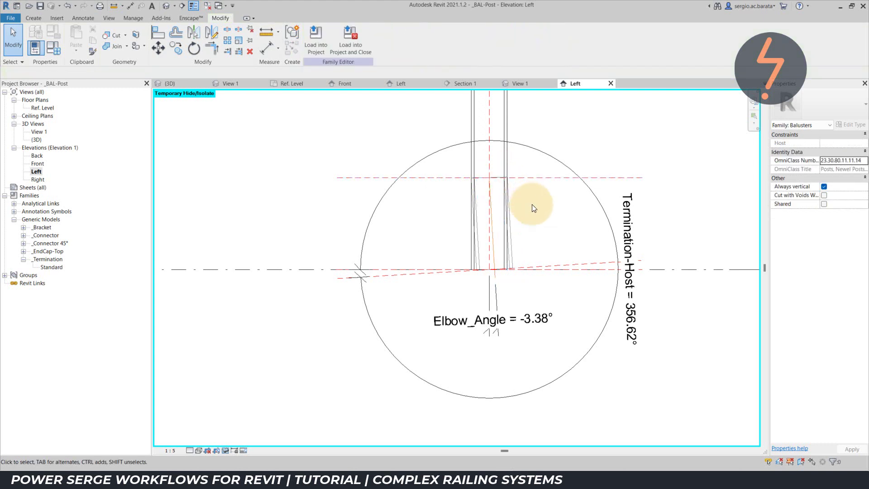
{"action": "left_click", "coordinate": [507, 164]}
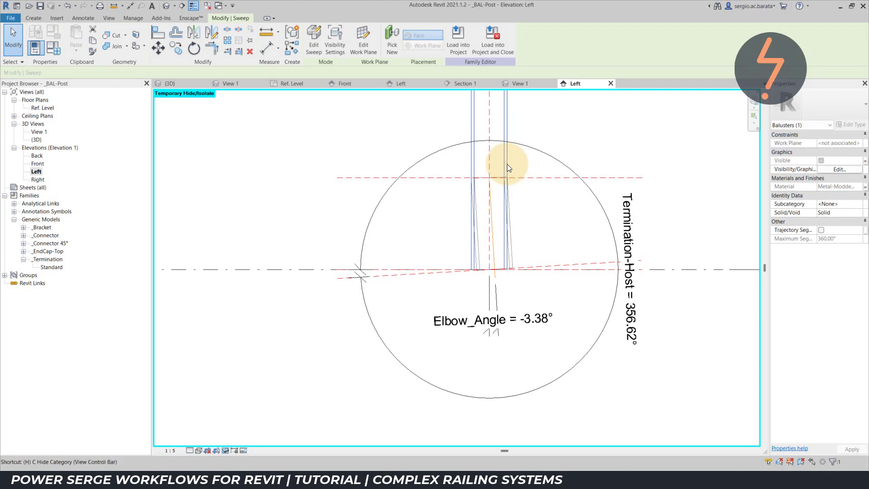
{"action": "key", "text": "Escape"}
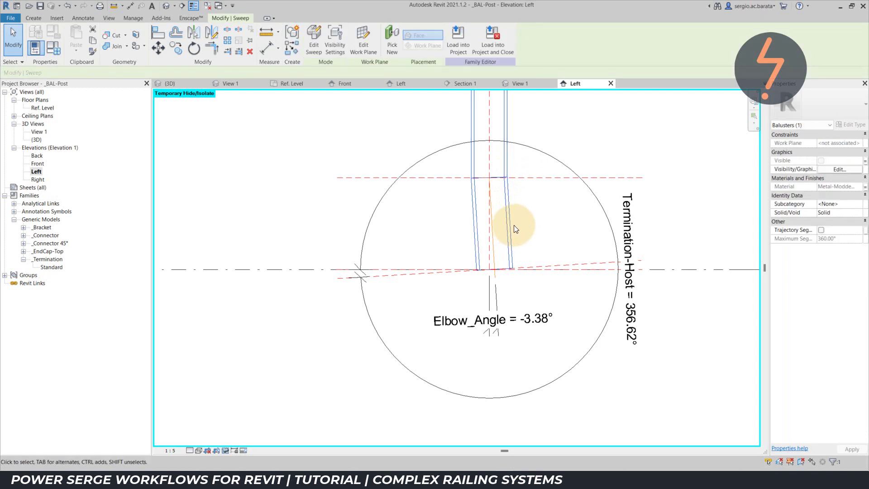
{"action": "left_click", "coordinate": [315, 48]}
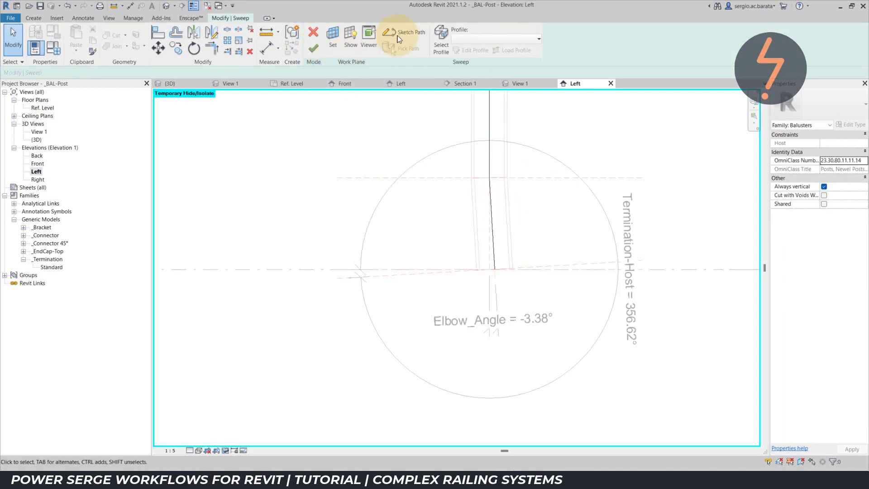
{"action": "left_click", "coordinate": [405, 32]}
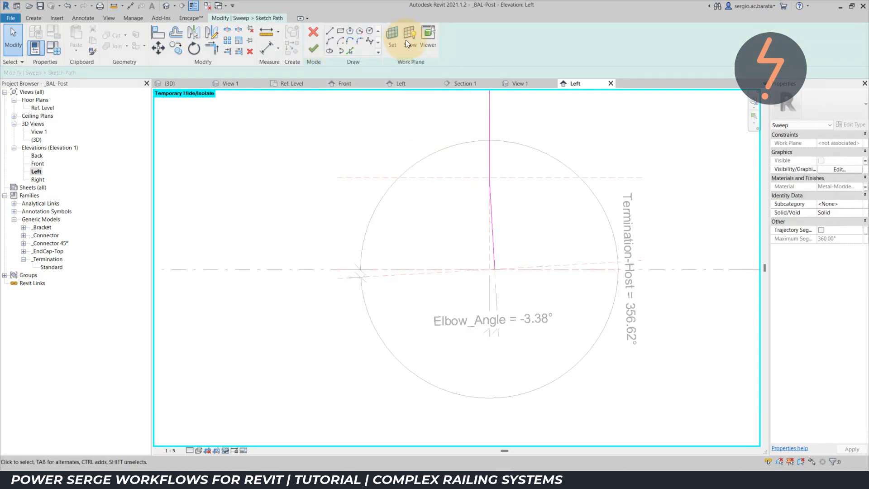
{"action": "left_click", "coordinate": [492, 197]}
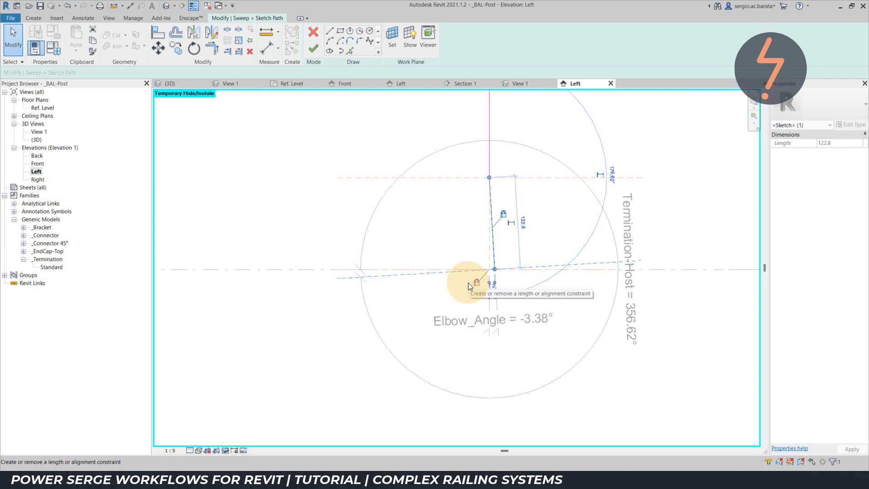
{"action": "left_click", "coordinate": [311, 48]}
{"action": "left_click", "coordinate": [311, 49]}
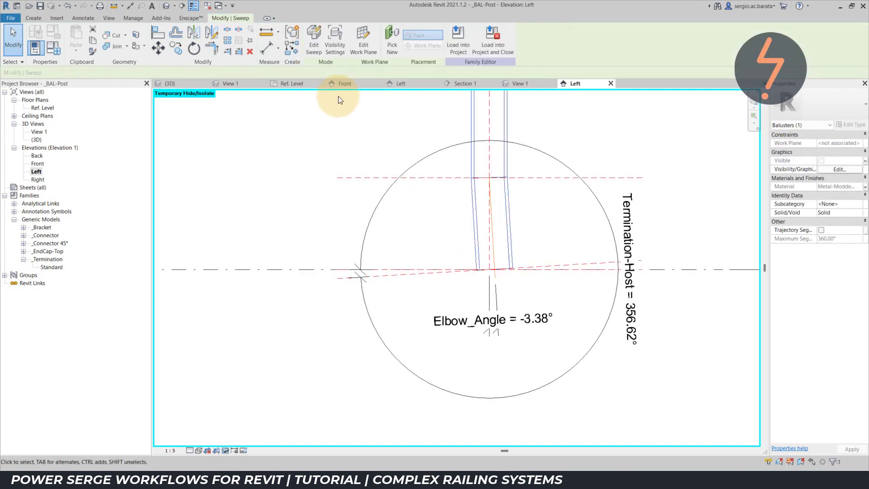
{"action": "left_click", "coordinate": [340, 100]}
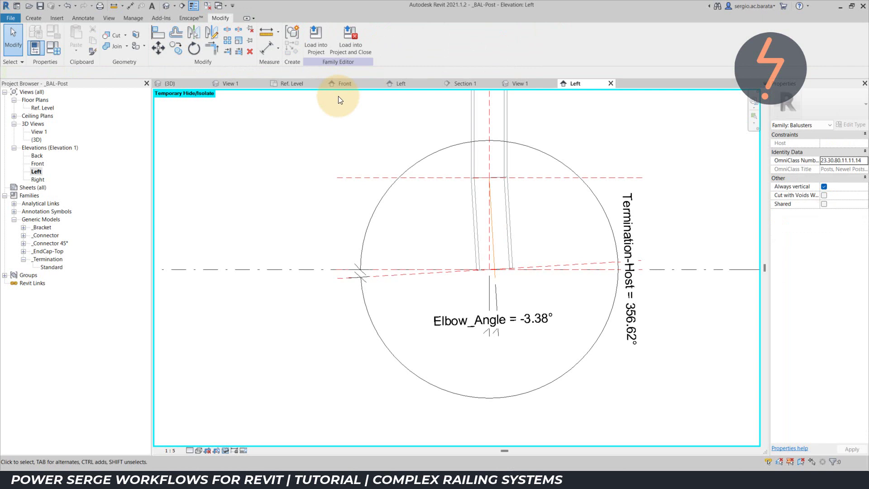
Step: Place a Standard termination on the Bottom Cut Angle plane beside the post in the Ref. Level plan
{"action": "double_click", "coordinate": [49, 110]}
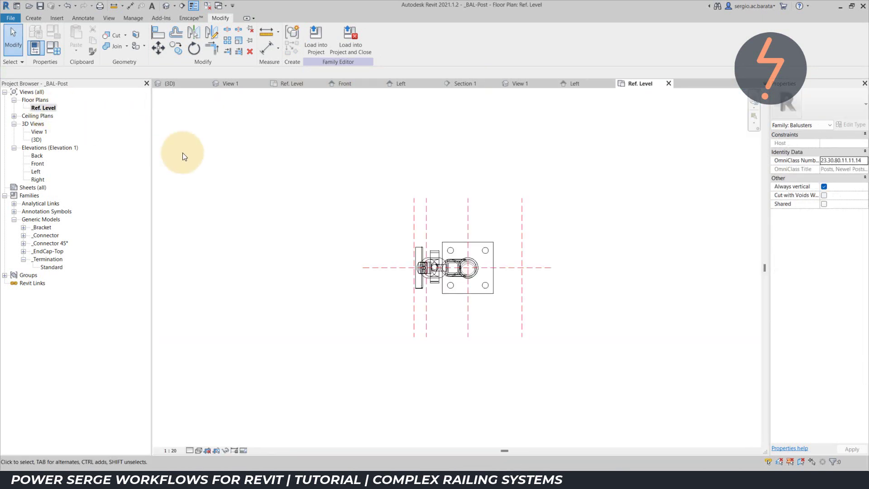
{"action": "right_click", "coordinate": [61, 267]}
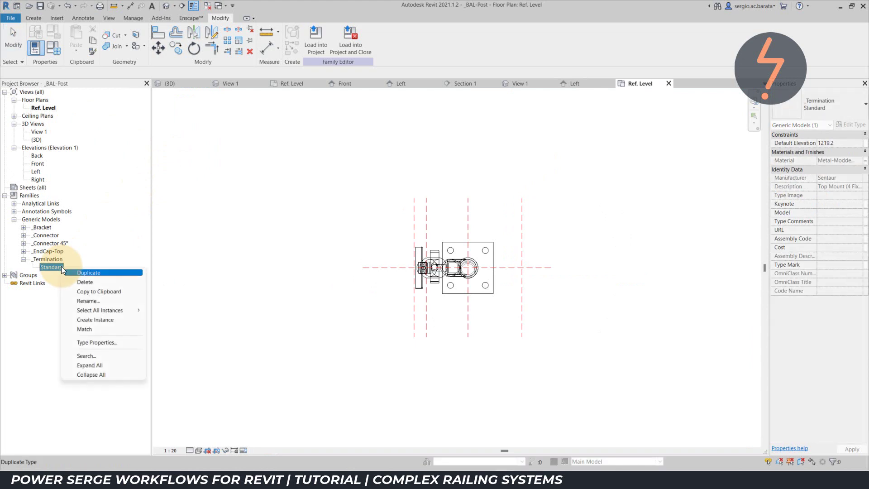
{"action": "left_click", "coordinate": [138, 318]}
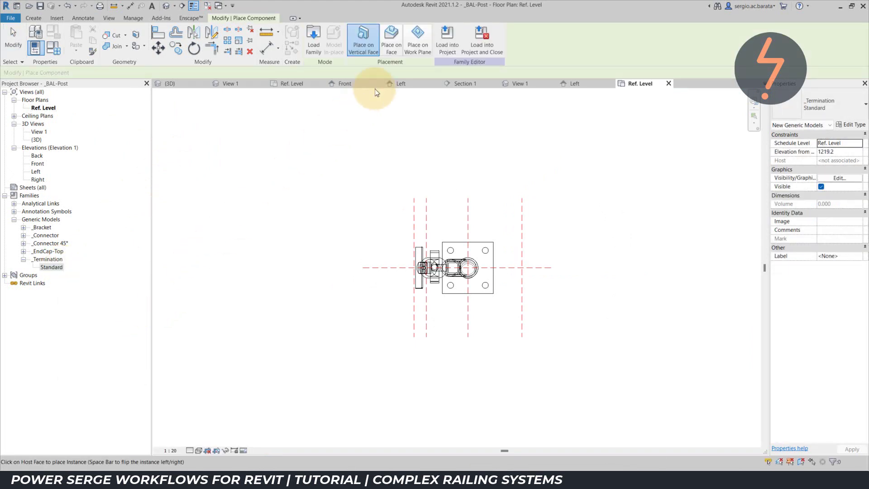
{"action": "left_click", "coordinate": [414, 50]}
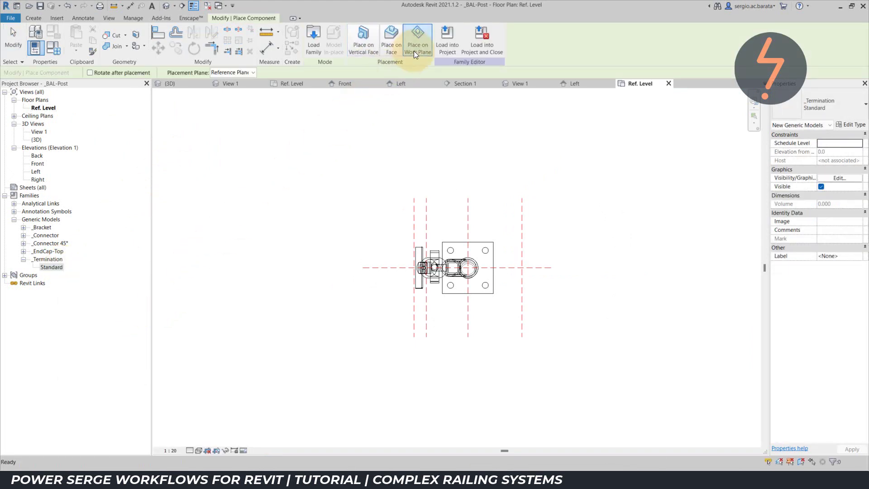
{"action": "left_click", "coordinate": [253, 73]}
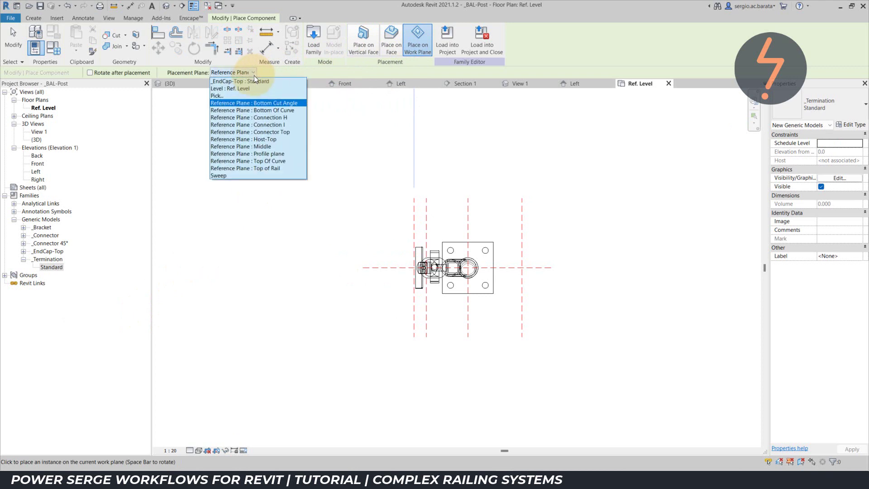
{"action": "left_click", "coordinate": [299, 103]}
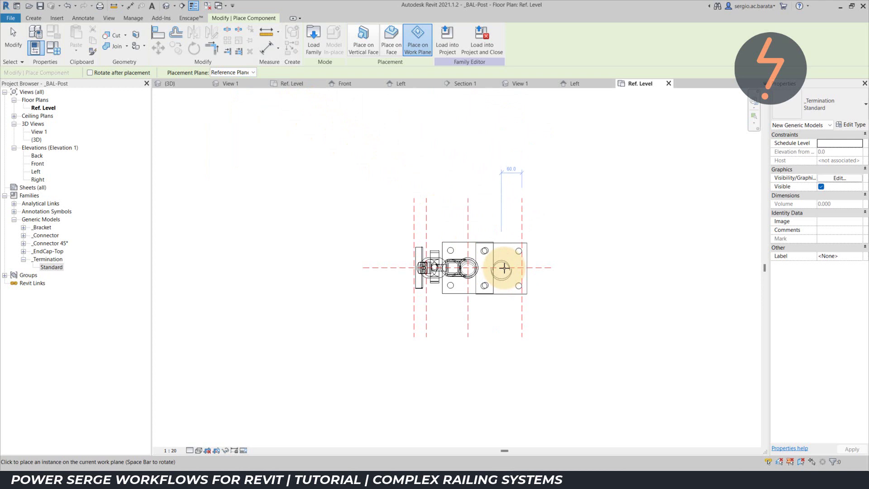
{"action": "left_click", "coordinate": [505, 274]}
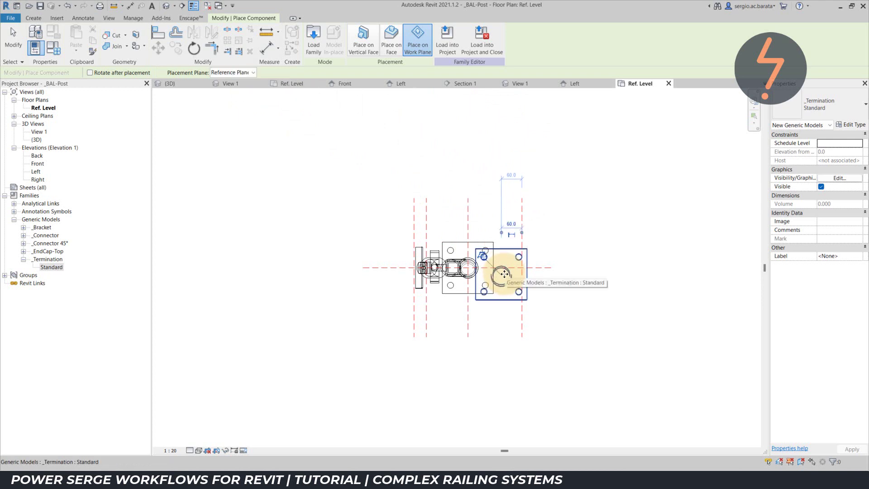
{"action": "key", "text": "Escape"}
{"action": "key", "text": "Escape"}
Step: In the Left elevation, flip the Termination above the base plate and align-lock it to the centre plane
{"action": "left_click", "coordinate": [584, 85]}
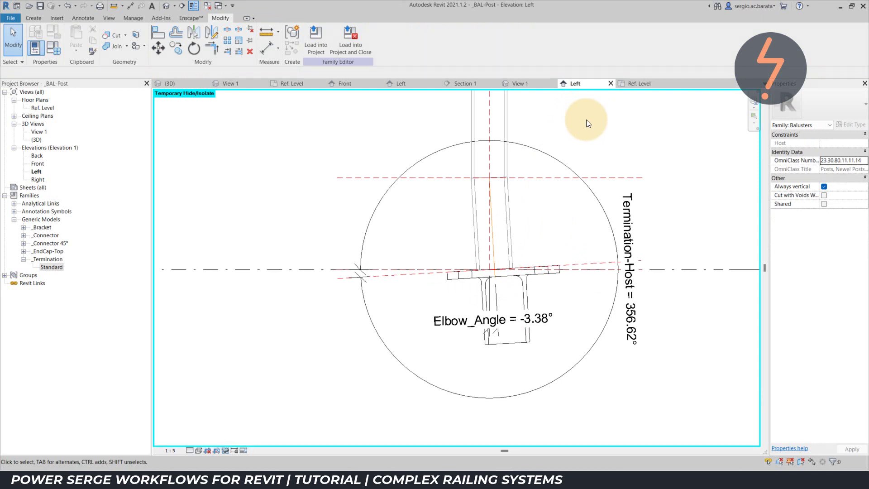
{"action": "left_click", "coordinate": [528, 287]}
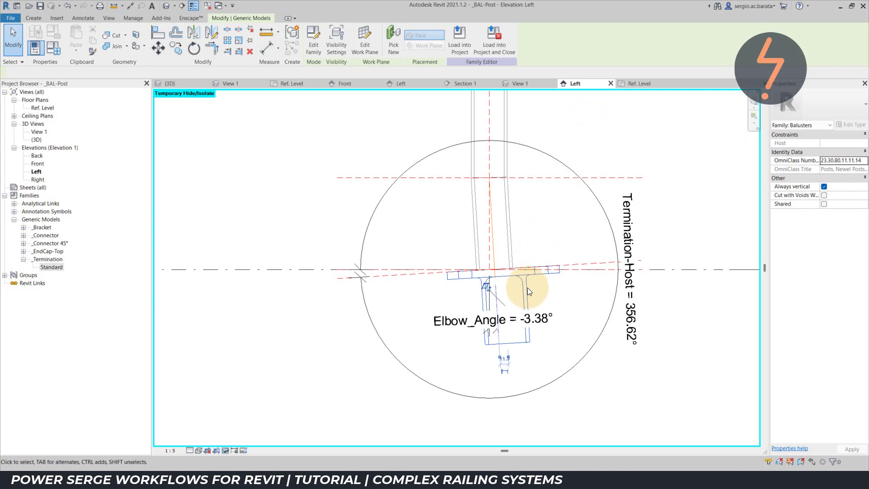
{"action": "left_click", "coordinate": [486, 287]}
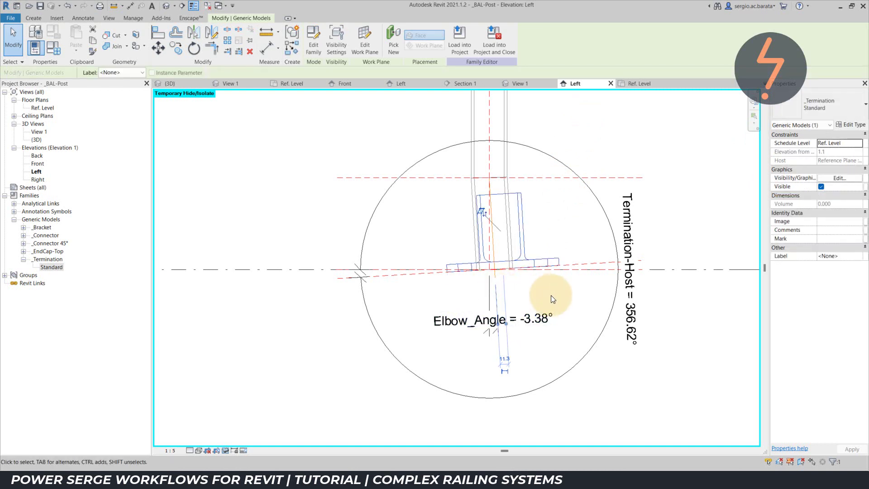
{"action": "left_click", "coordinate": [551, 295]}
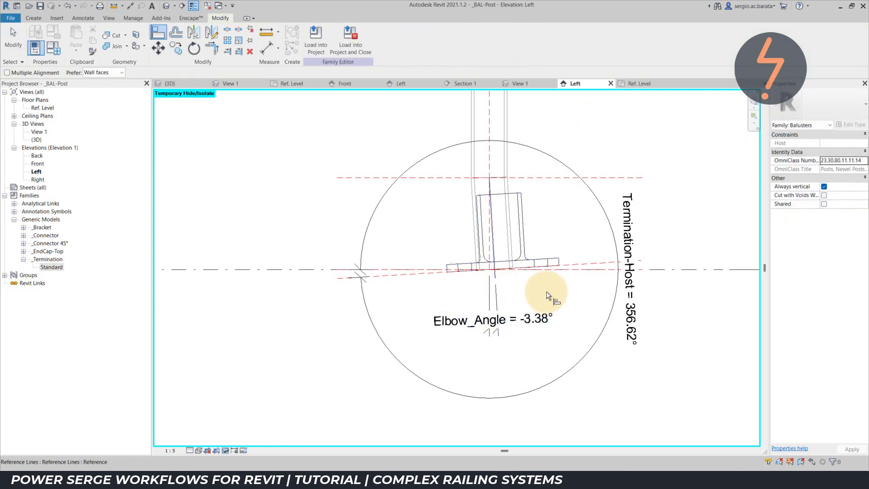
{"action": "left_click", "coordinate": [500, 244]}
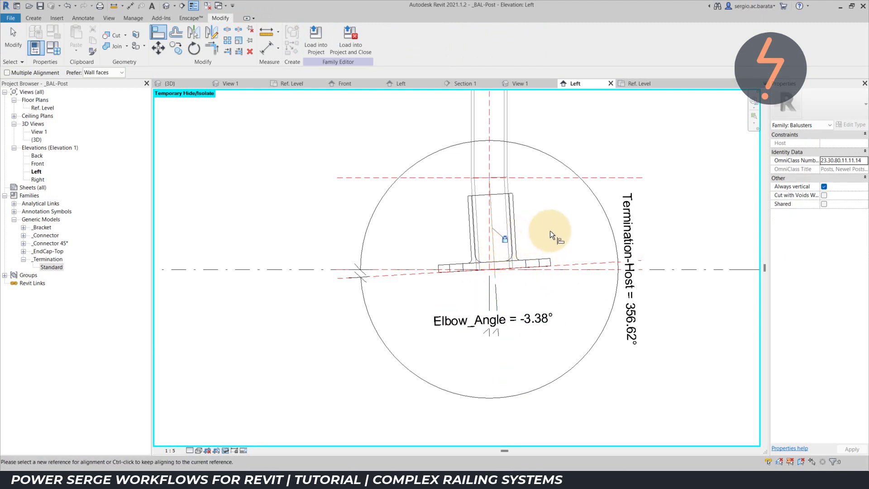
{"action": "key", "text": "Escape"}
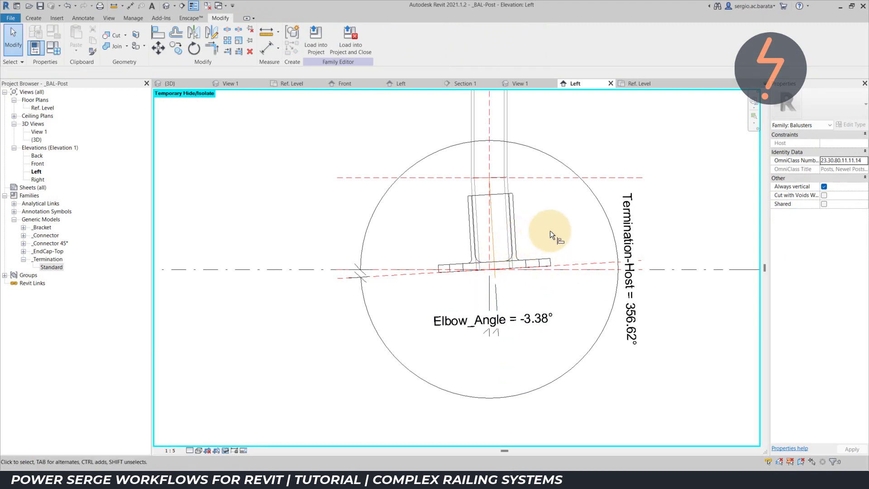
{"action": "left_click", "coordinate": [551, 233]}
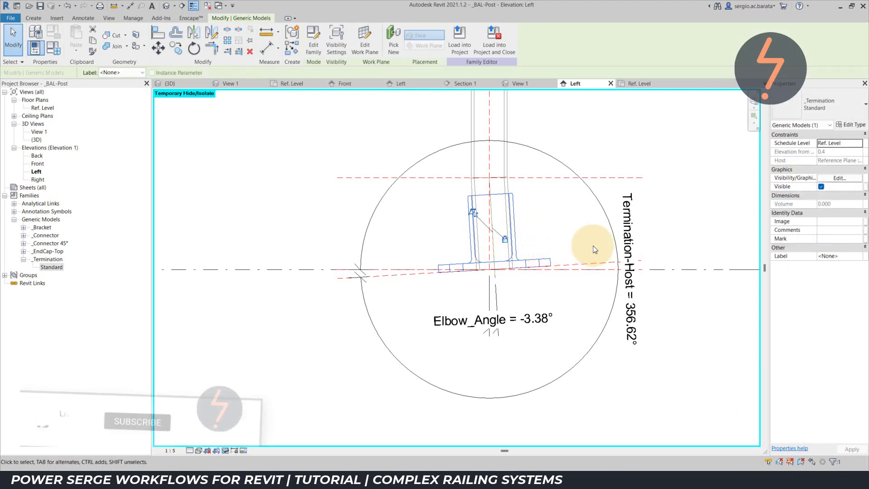
Step: Link the Termination model's visibility to the Angled family parameter
{"action": "left_click", "coordinate": [866, 187]}
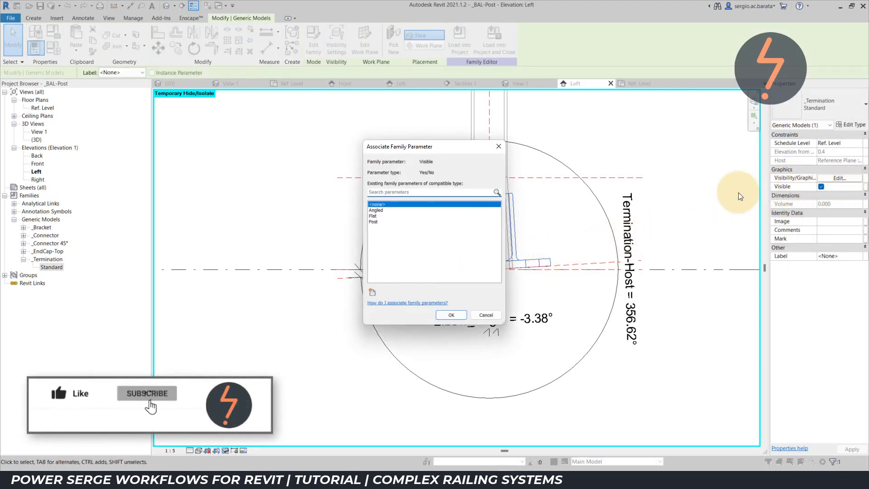
{"action": "left_click", "coordinate": [386, 210]}
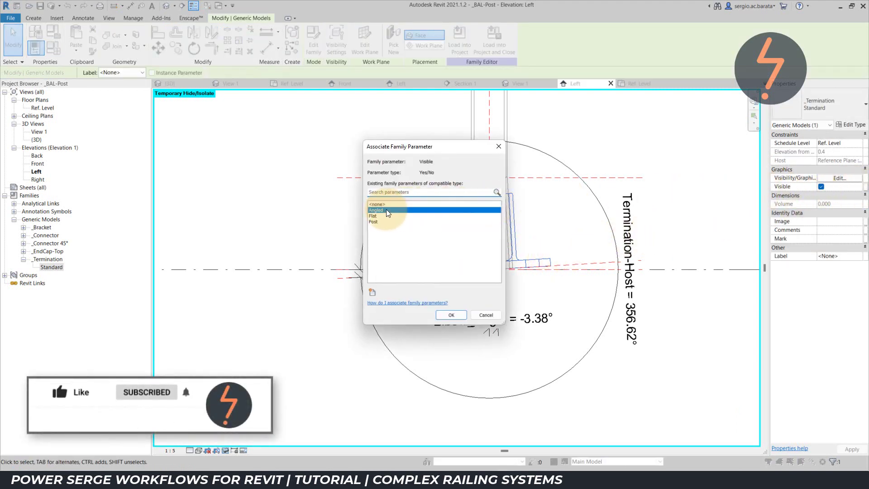
{"action": "left_click", "coordinate": [450, 316]}
{"action": "left_click", "coordinate": [322, 139]}
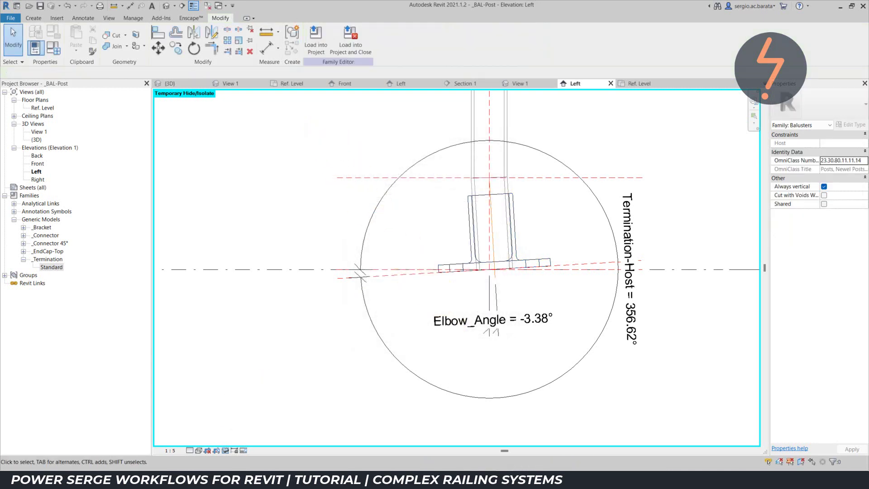
Step: Return to the previous whole-baluster view, then zoom into the top of the post
{"action": "right_click", "coordinate": [281, 201]}
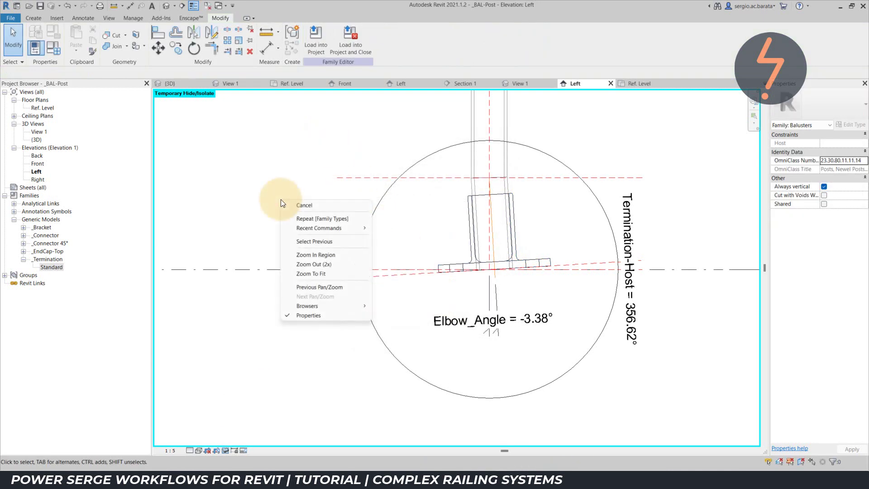
{"action": "left_click", "coordinate": [333, 288]}
{"action": "right_click", "coordinate": [398, 212]}
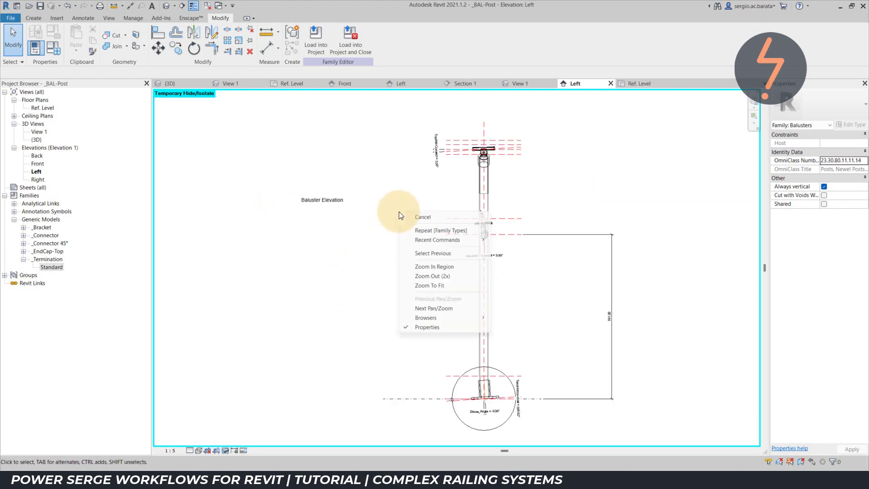
{"action": "left_click", "coordinate": [420, 265]}
{"action": "left_click_drag", "start_coordinate": [414, 108], "coordinate": [551, 273]}
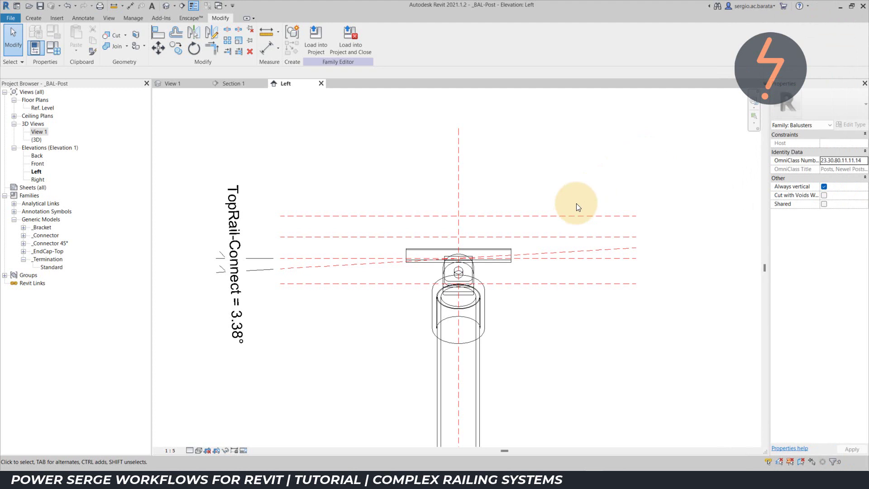
{"action": "left_click", "coordinate": [507, 249]}
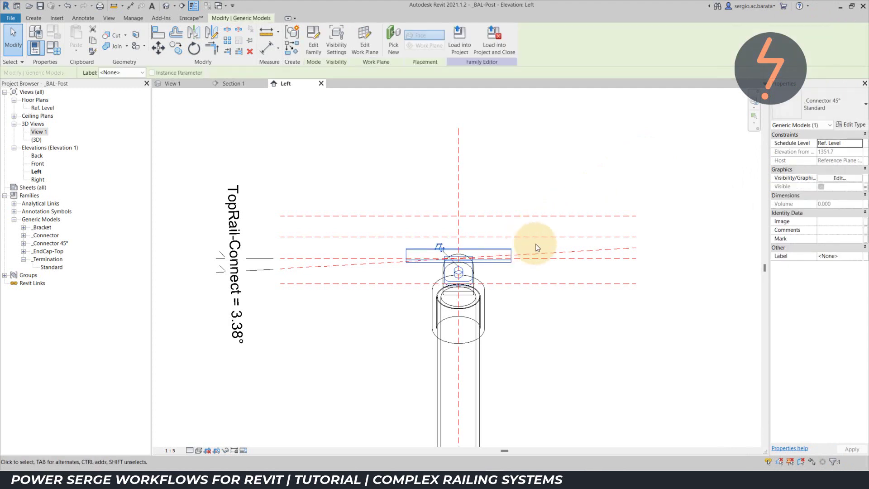
{"action": "left_click", "coordinate": [866, 187]}
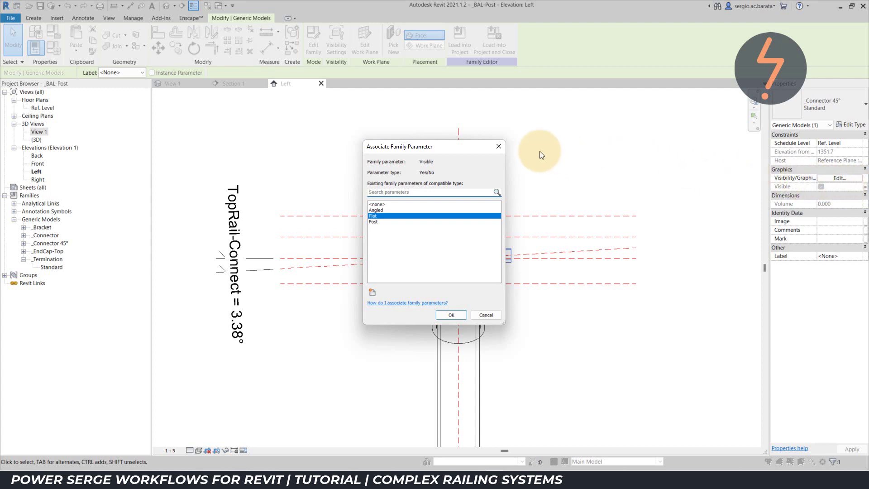
{"action": "left_click", "coordinate": [499, 146]}
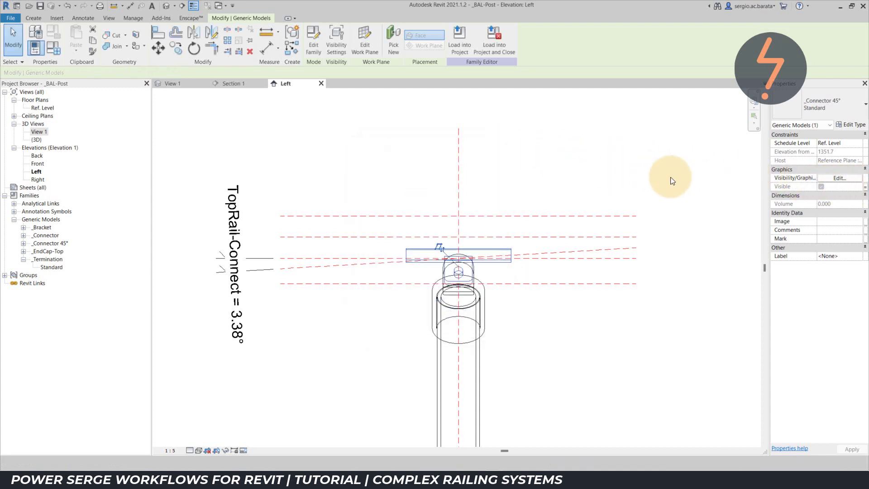
{"action": "left_click", "coordinate": [634, 248]}
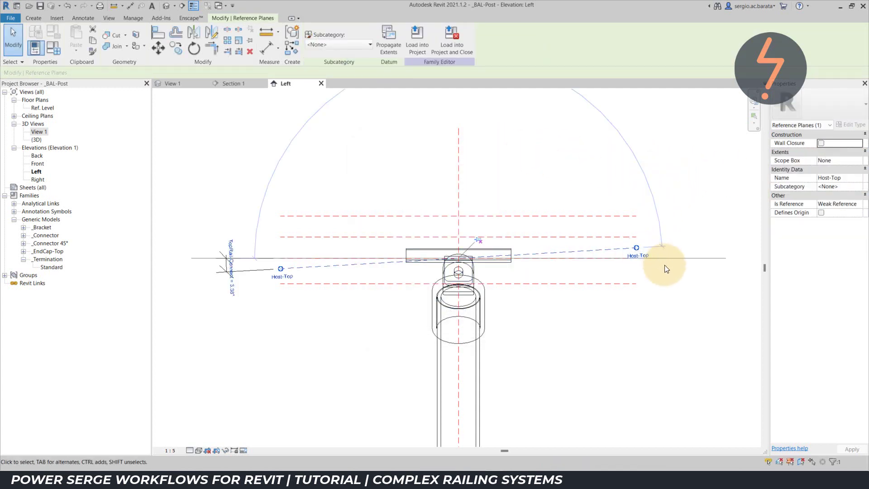
{"action": "left_click", "coordinate": [665, 265]}
Step: In the Ref. Level plan, place a Connector 45° Standard instance on a reference plane left of the post
{"action": "left_click", "coordinate": [47, 108]}
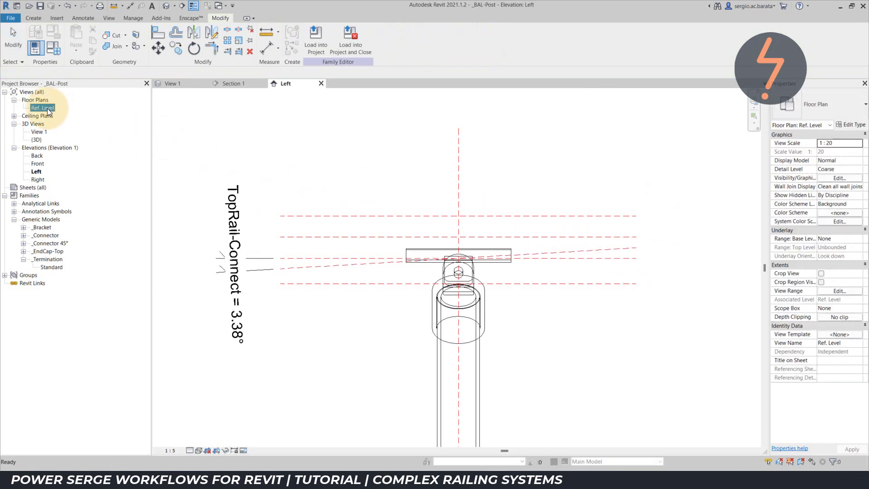
{"action": "double_click", "coordinate": [47, 108]}
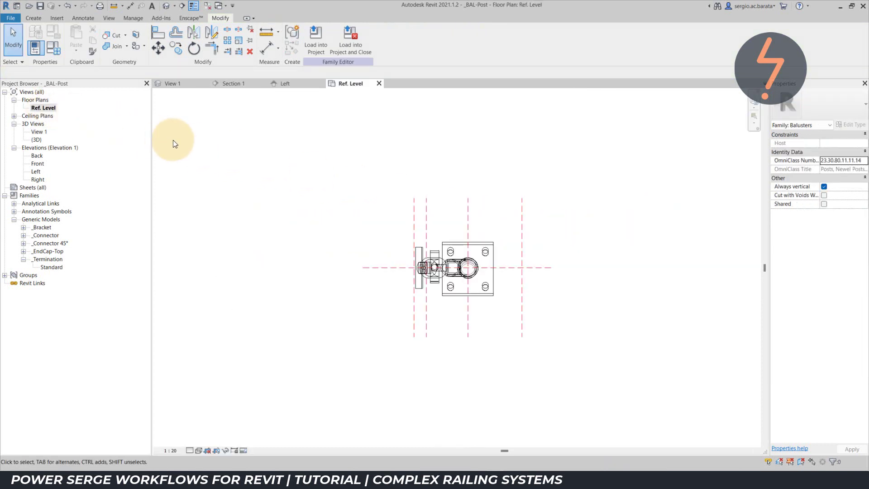
{"action": "left_click", "coordinate": [23, 243]}
{"action": "right_click", "coordinate": [47, 251]}
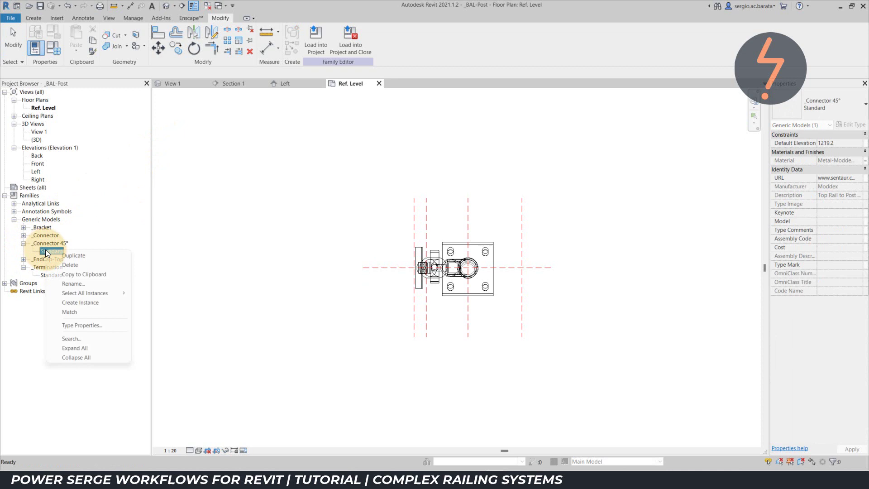
{"action": "left_click", "coordinate": [80, 303]}
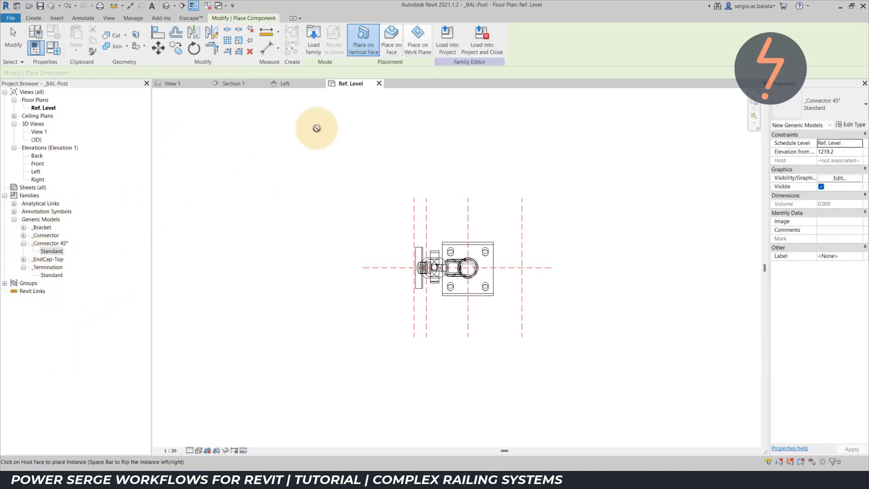
{"action": "left_click", "coordinate": [421, 48]}
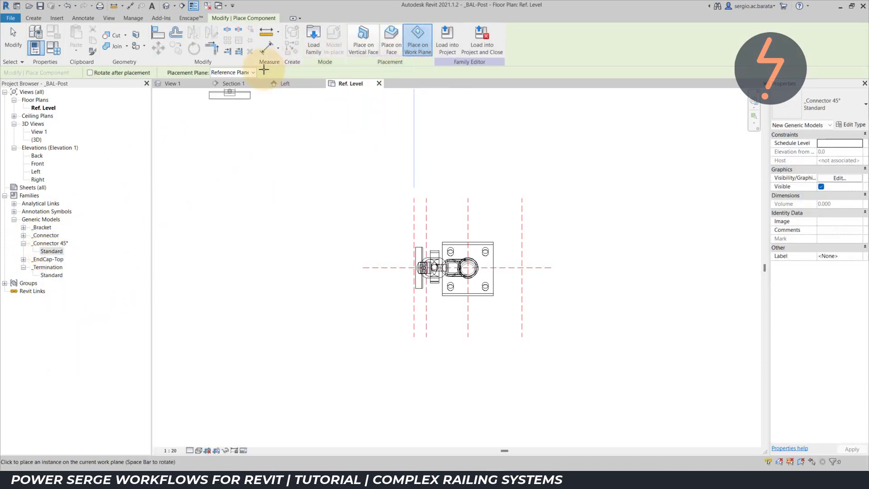
{"action": "left_click", "coordinate": [237, 72]}
{"action": "left_click", "coordinate": [238, 72]}
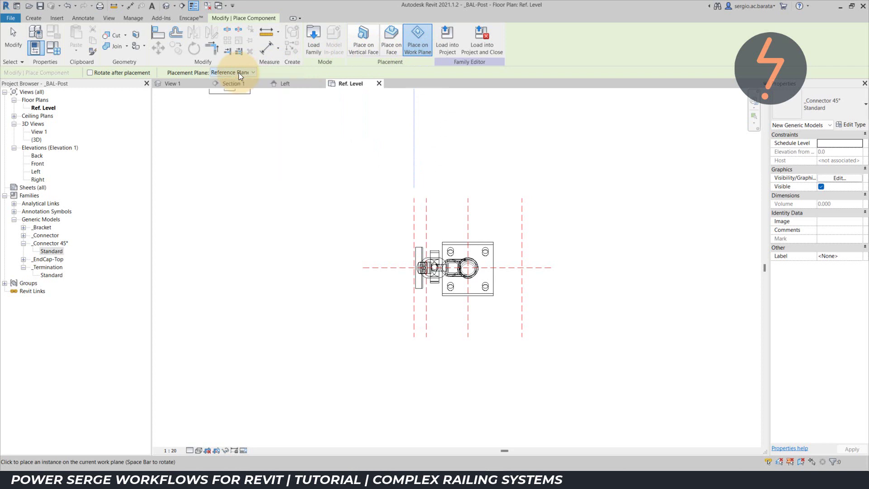
{"action": "left_click", "coordinate": [388, 256]}
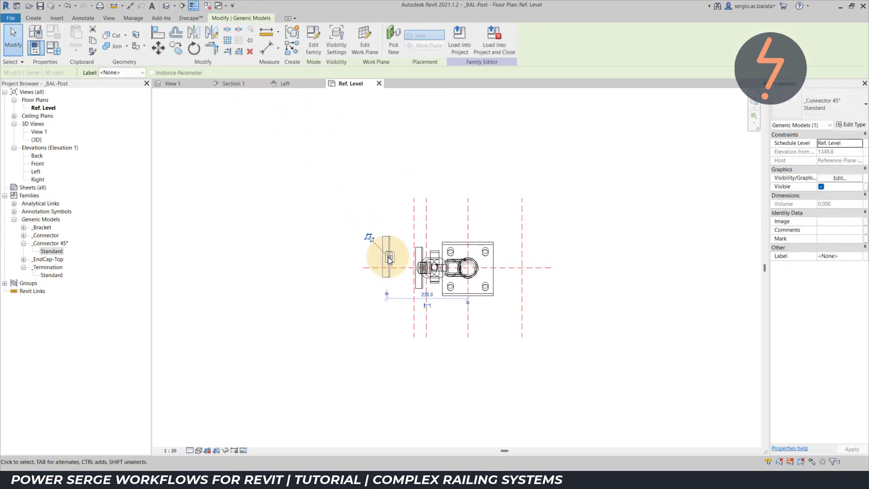
{"action": "left_click", "coordinate": [371, 243]}
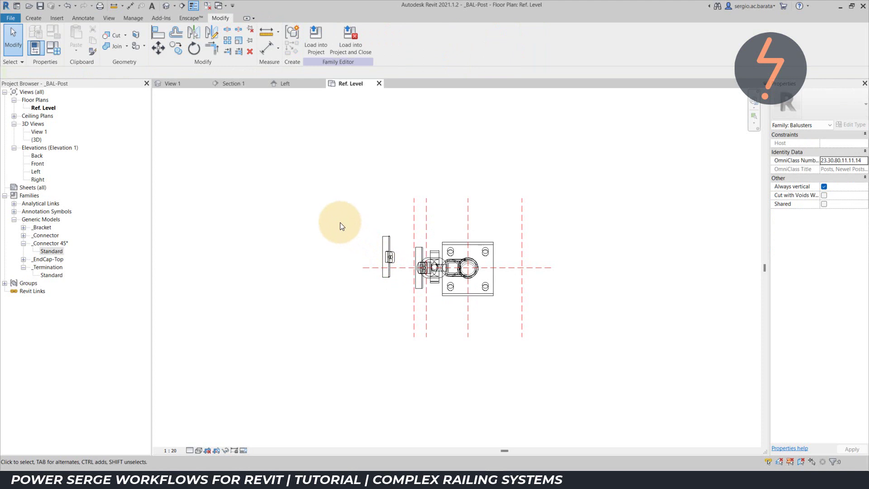
Step: In the Left elevation, temporarily hide the existing Connector 45° instance
{"action": "left_click", "coordinate": [292, 84]}
{"action": "left_click", "coordinate": [499, 248]}
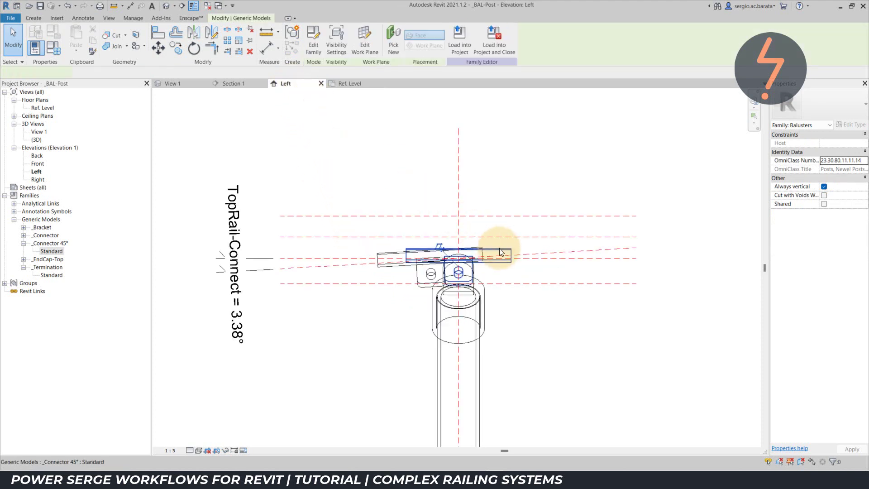
{"action": "key", "text": "h"}
{"action": "key", "text": "h"}
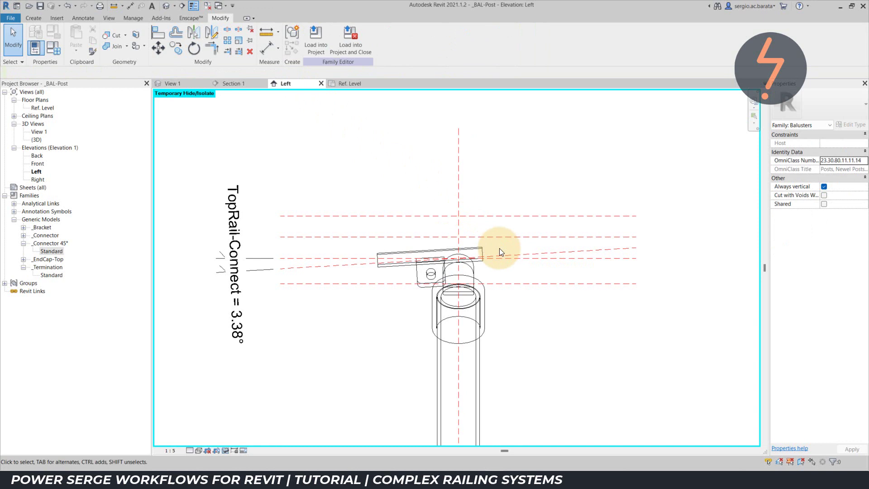
Step: Move the new Connector 45° onto the sloped top-rail line with MV, then open the Front elevation
{"action": "left_click", "coordinate": [432, 250]}
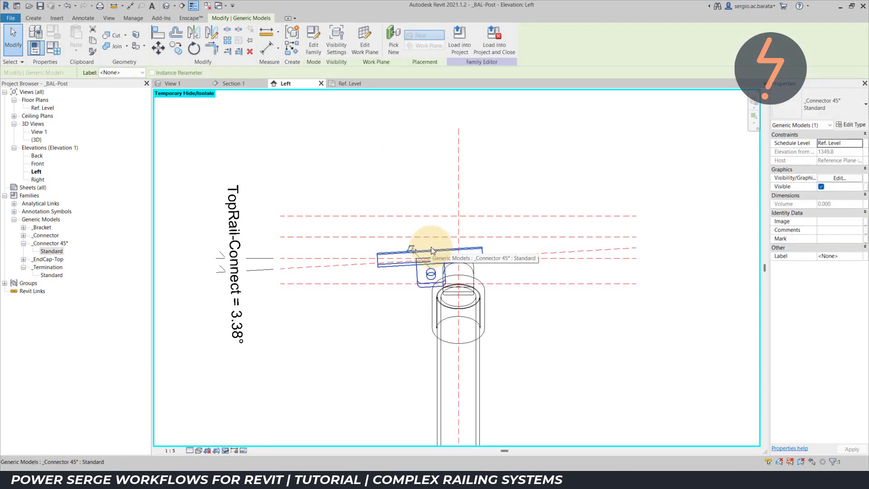
{"action": "key", "text": "m"}
{"action": "key", "text": "v"}
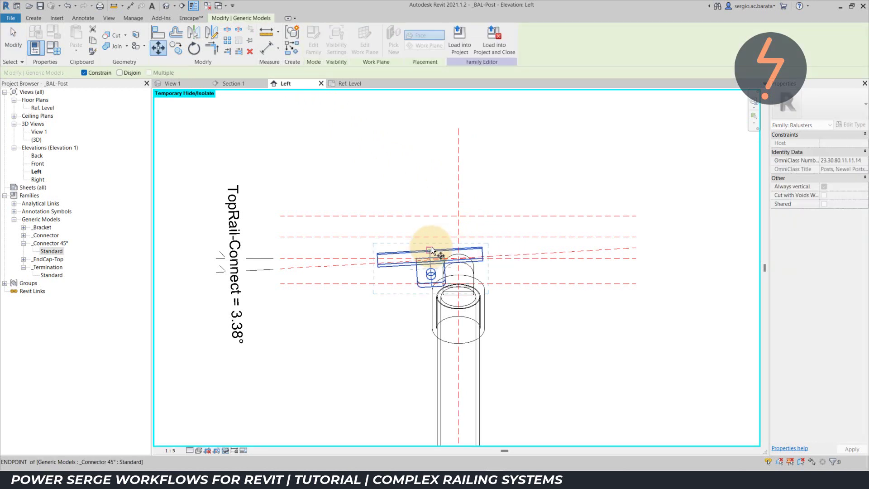
{"action": "left_click", "coordinate": [431, 249]}
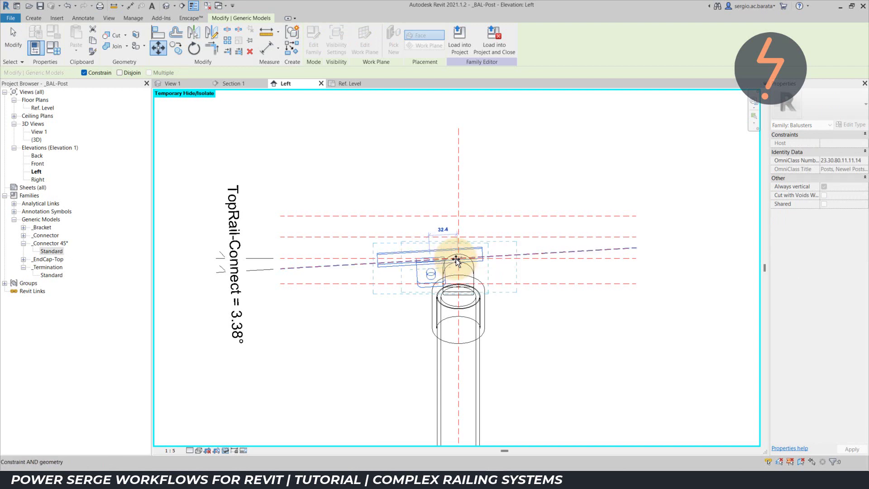
{"action": "left_click", "coordinate": [456, 260]}
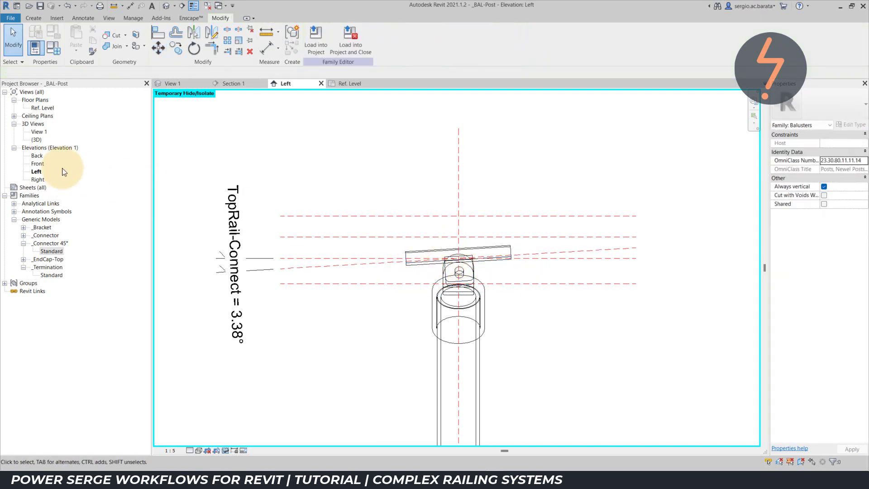
{"action": "double_click", "coordinate": [38, 163]}
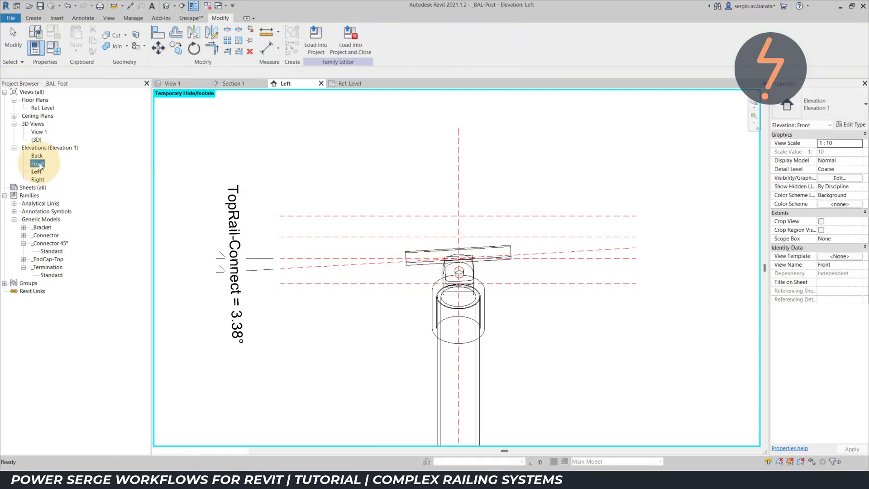
Step: Zoom into the baluster post's top in Front elevation and select the _Connector 45°
{"action": "right_click", "coordinate": [251, 161]}
{"action": "left_click", "coordinate": [299, 215]}
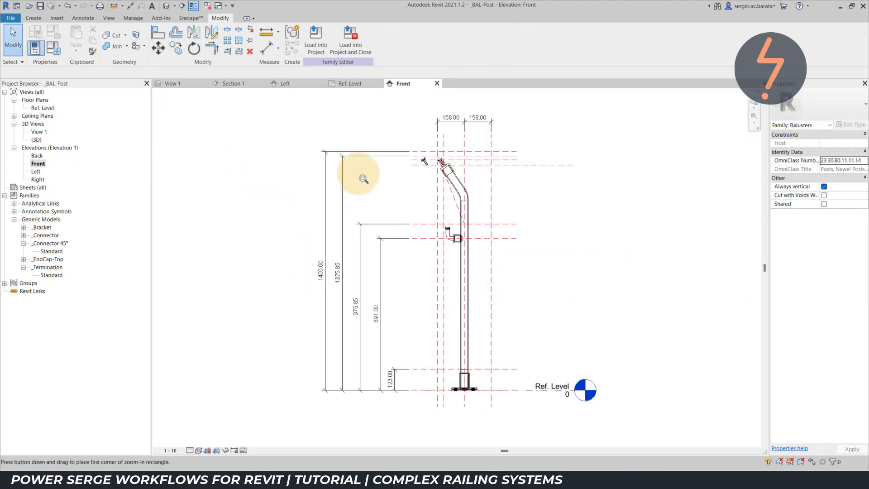
{"action": "left_click_drag", "start_coordinate": [407, 146], "coordinate": [472, 179]}
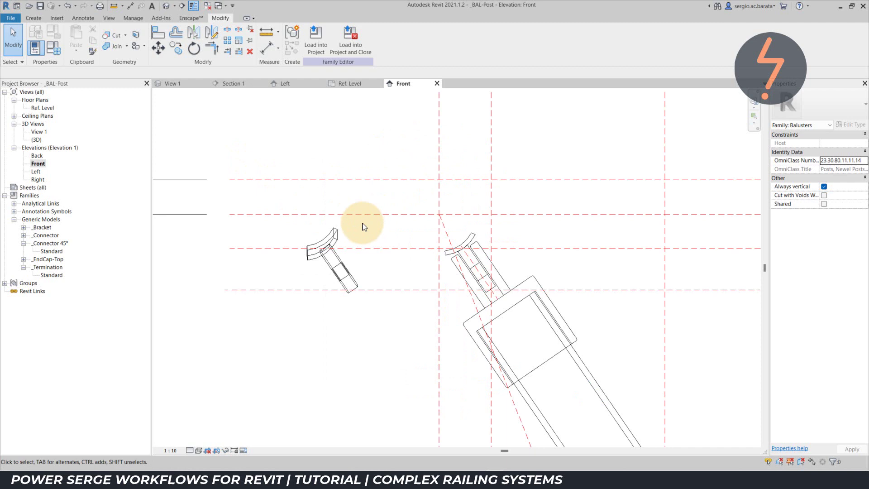
{"action": "left_click", "coordinate": [341, 235]}
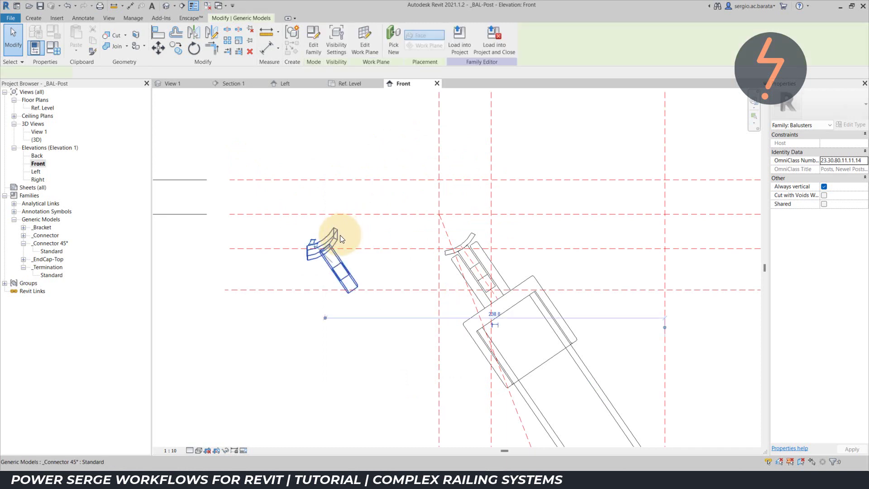
Step: Change the TopRail-Connect angle from 3.38° to 0° in Family Types
{"action": "left_click", "coordinate": [55, 49]}
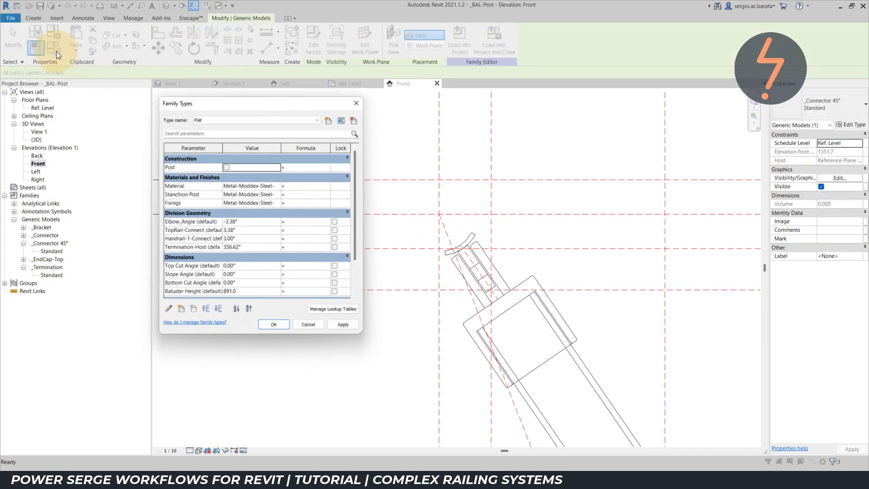
{"action": "left_click", "coordinate": [225, 230]}
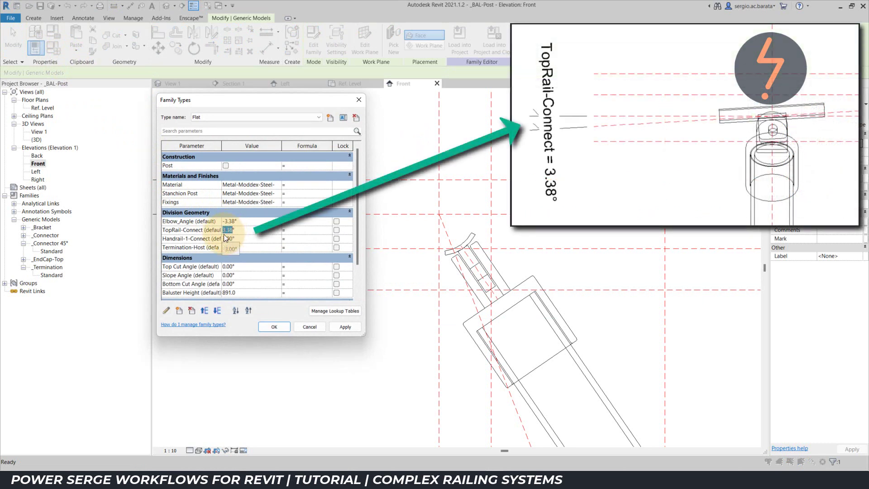
{"action": "type", "text": "0"}
{"action": "key", "text": "Return"}
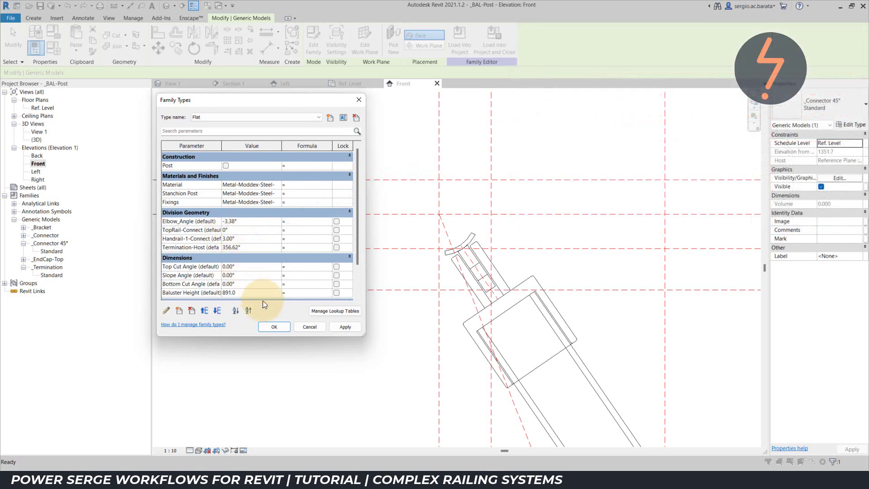
{"action": "left_click", "coordinate": [275, 327]}
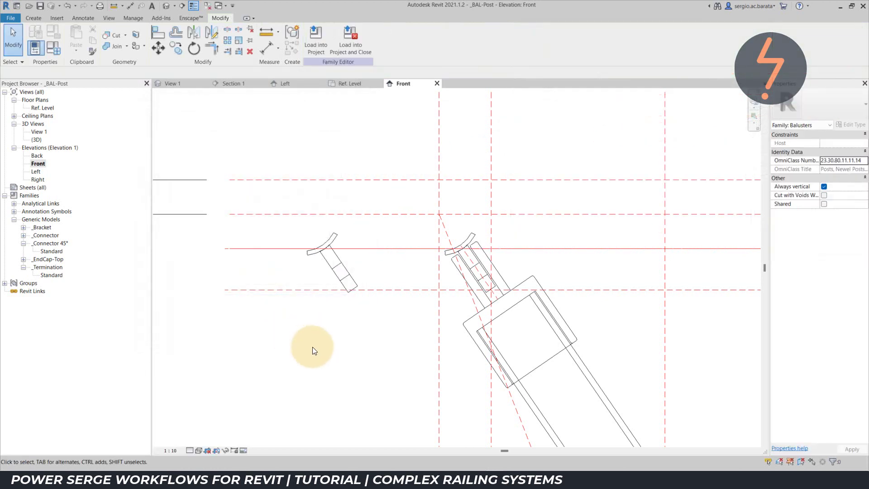
Step: Drag the loose _Connector 45° onto the other post's top, then go to the Left elevation
{"action": "left_click", "coordinate": [355, 281]}
{"action": "left_click_drag", "start_coordinate": [353, 288], "coordinate": [491, 292]}
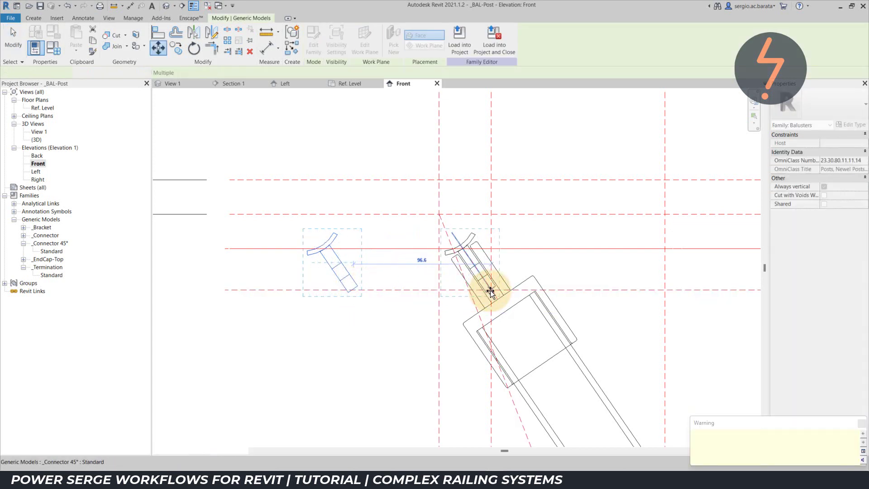
{"action": "left_click", "coordinate": [396, 313]}
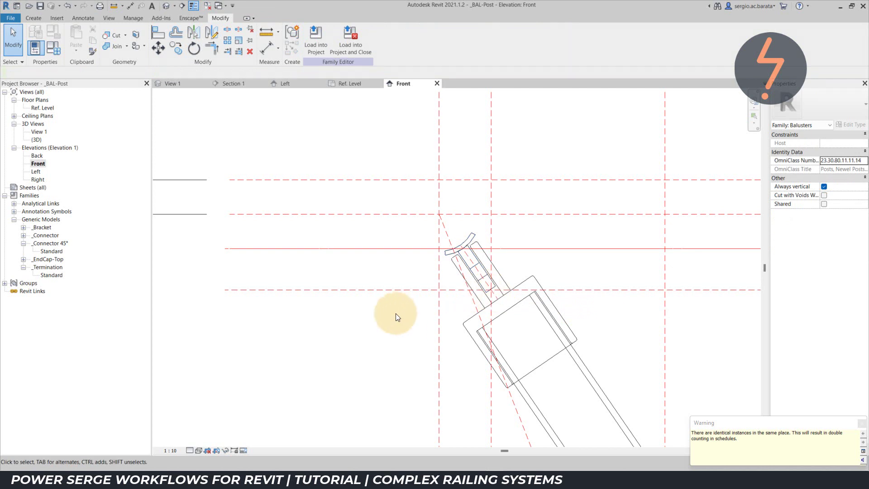
{"action": "left_click", "coordinate": [284, 83]}
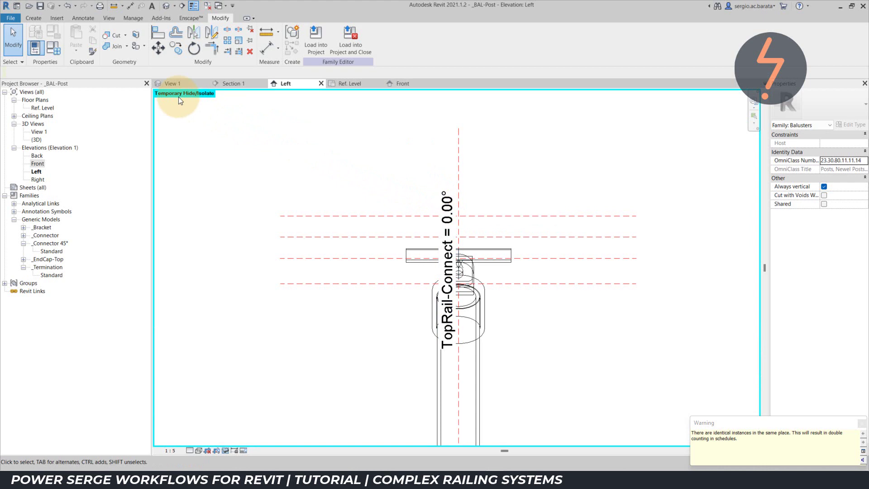
Step: Set TopRail-Connect back to 3.38° in Family Types, removing the conflicting constraints
{"action": "left_click", "coordinate": [58, 51]}
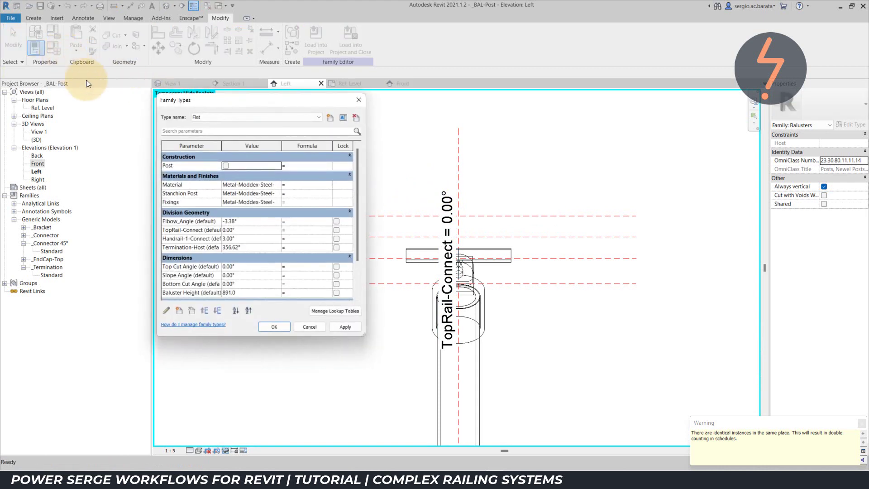
{"action": "left_click", "coordinate": [228, 230]}
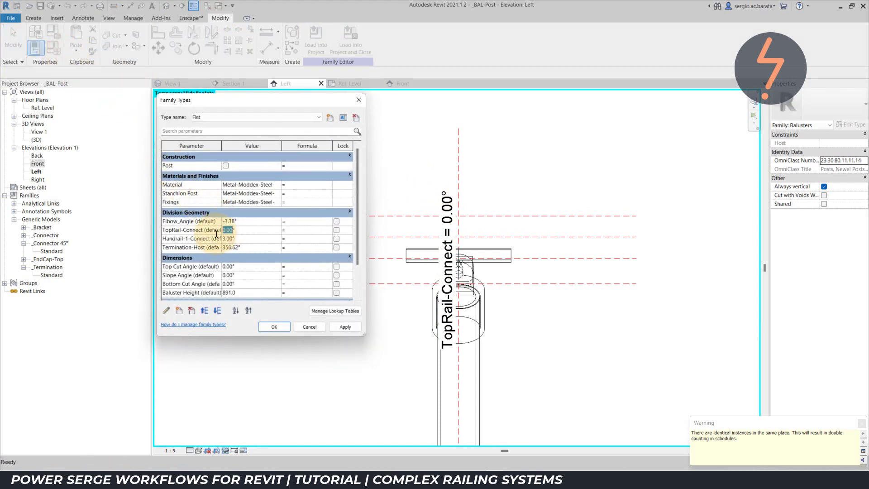
{"action": "type", "text": "3.38"}
{"action": "left_click", "coordinate": [344, 327]}
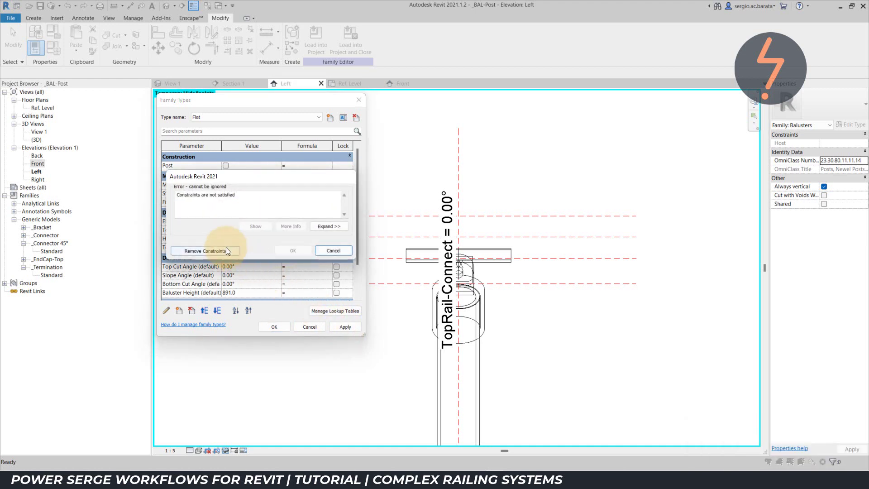
{"action": "left_click", "coordinate": [205, 251]}
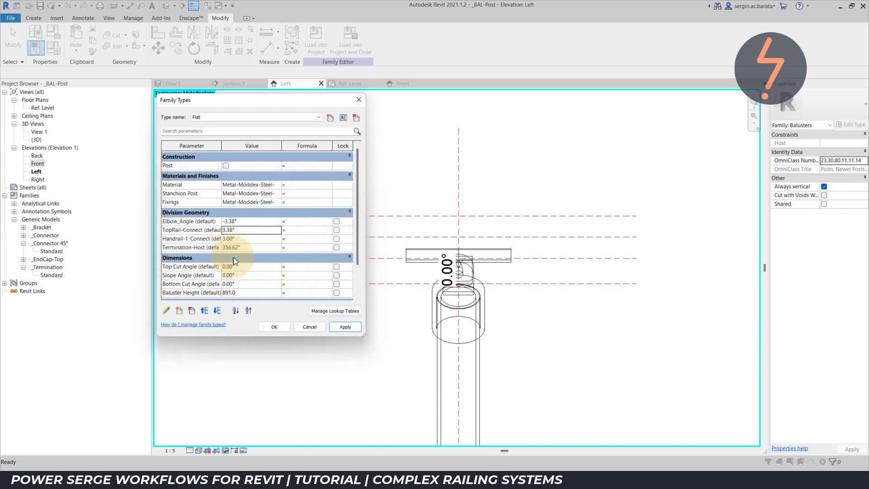
{"action": "left_click", "coordinate": [274, 327]}
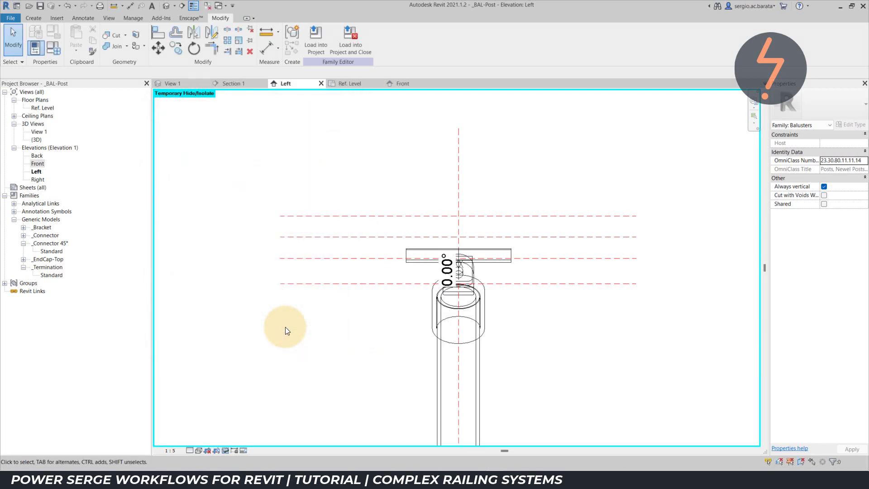
Step: Label the 0.00° angular dimension with the TopRail-Connect parameter
{"action": "left_click", "coordinate": [440, 273]}
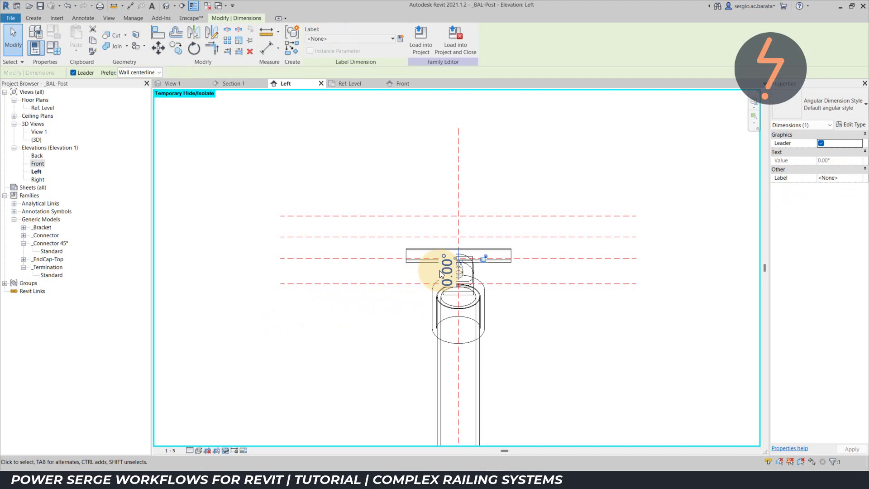
{"action": "left_click", "coordinate": [392, 39]}
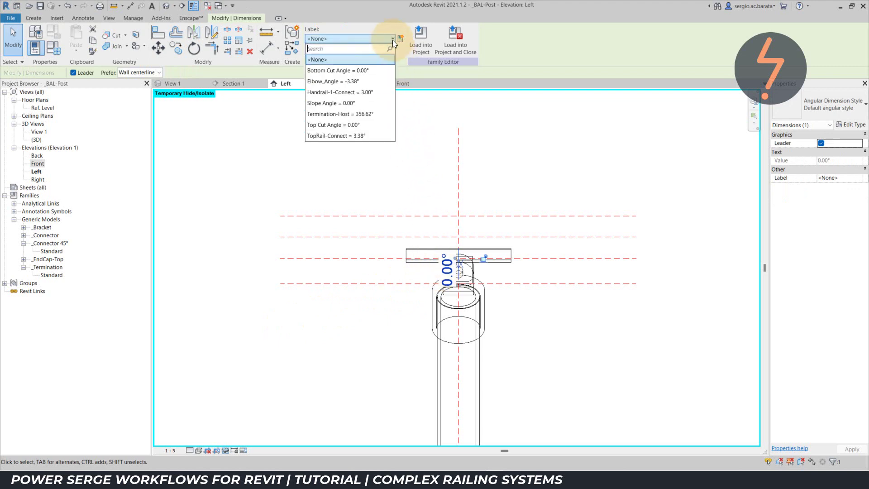
{"action": "left_click", "coordinate": [376, 135]}
{"action": "key", "text": "Escape"}
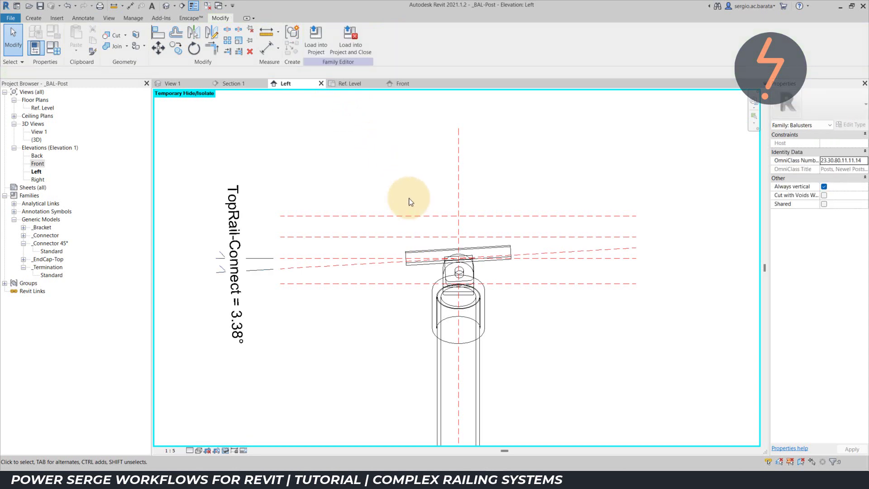
{"action": "left_click", "coordinate": [434, 249]}
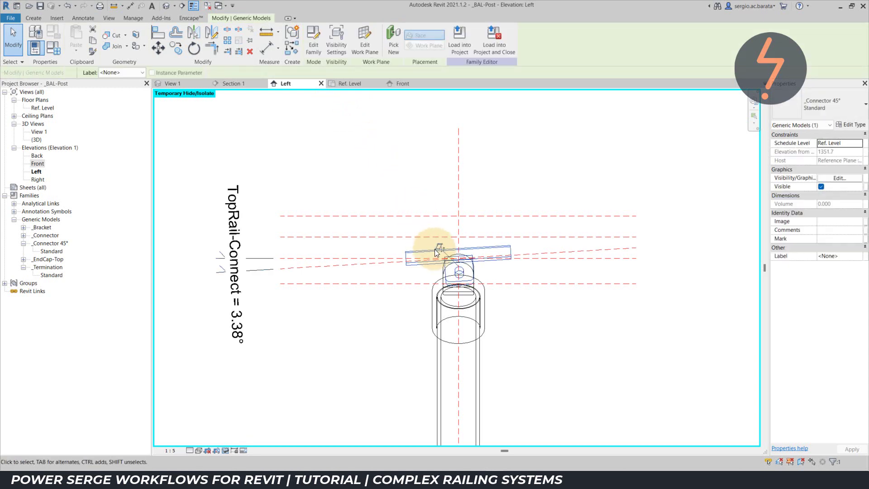
Step: Tie the top rail connector's visibility to the Angled parameter
{"action": "left_click", "coordinate": [866, 189]}
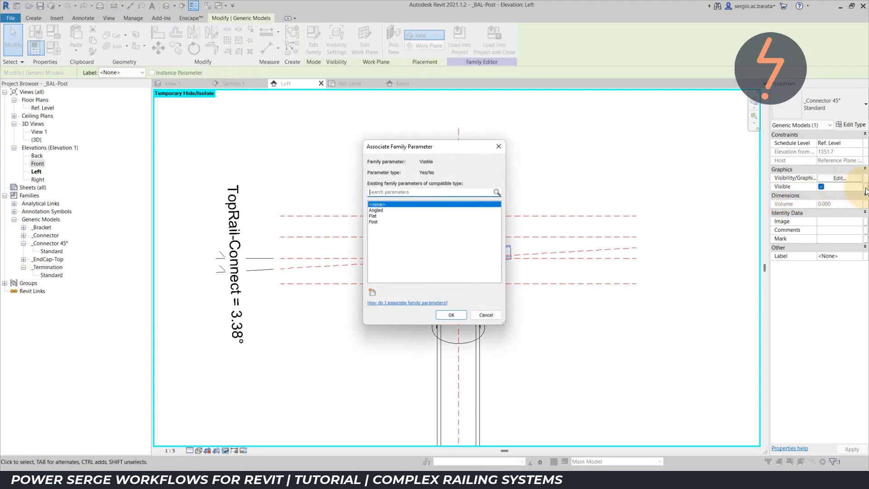
{"action": "left_click", "coordinate": [412, 211]}
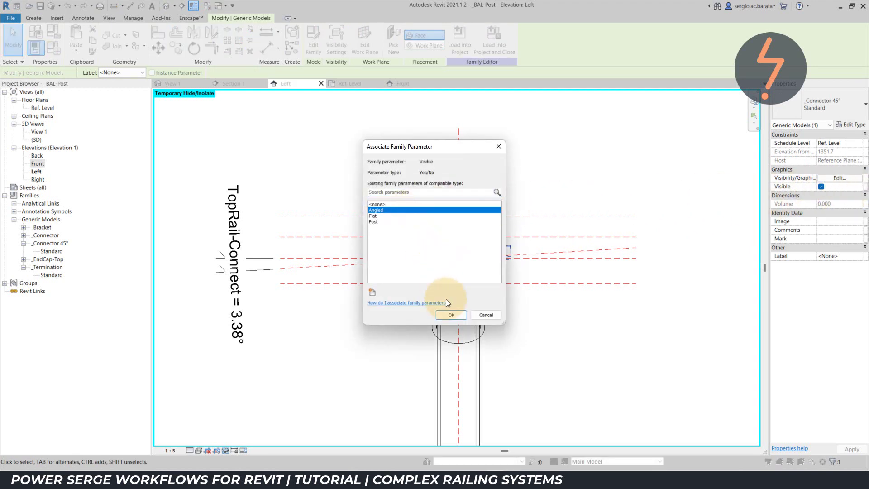
{"action": "left_click", "coordinate": [452, 314]}
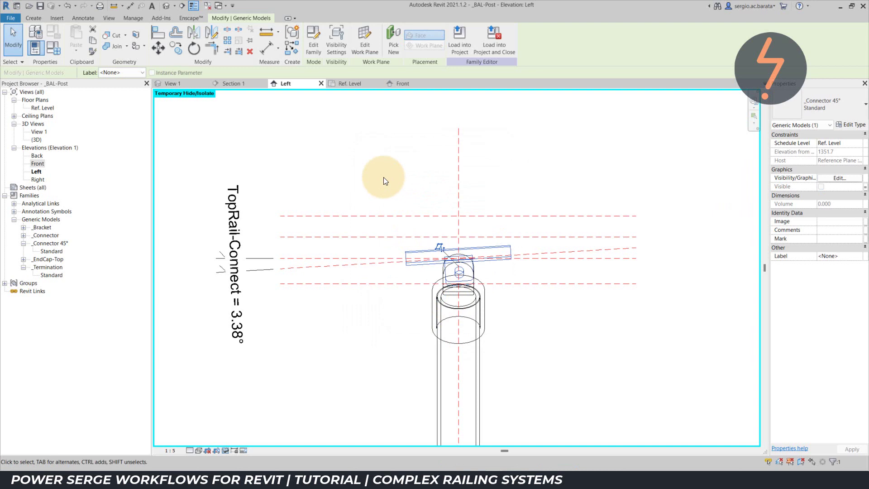
Step: Test a 5° TopRail-Connect angle in Family Types
{"action": "left_click", "coordinate": [54, 47]}
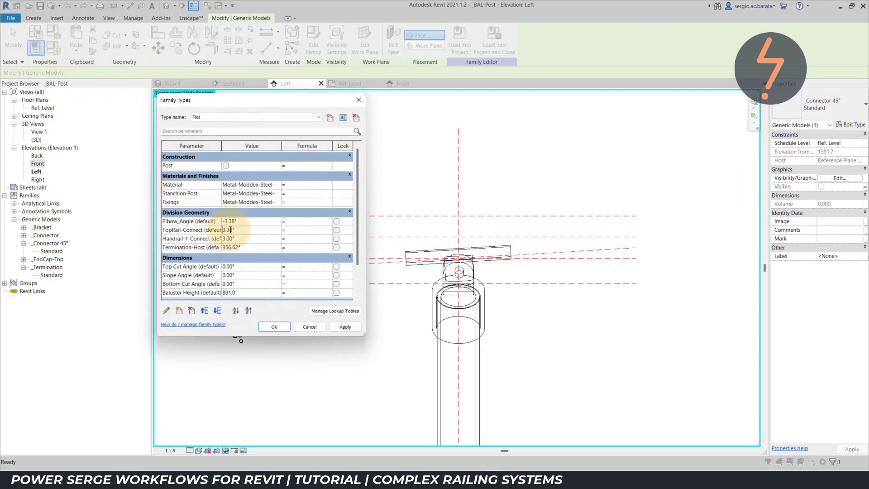
{"action": "double_click", "coordinate": [230, 230]}
{"action": "type", "text": "5"}
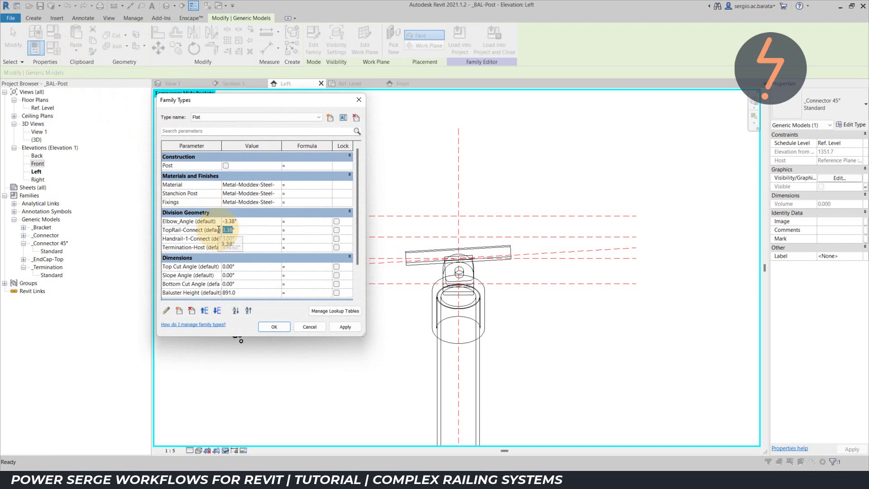
{"action": "left_click", "coordinate": [344, 327]}
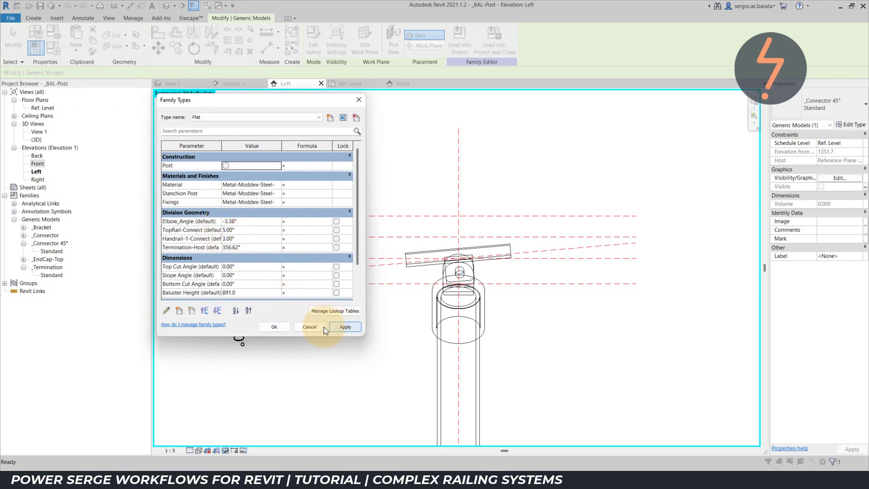
{"action": "left_click", "coordinate": [283, 327]}
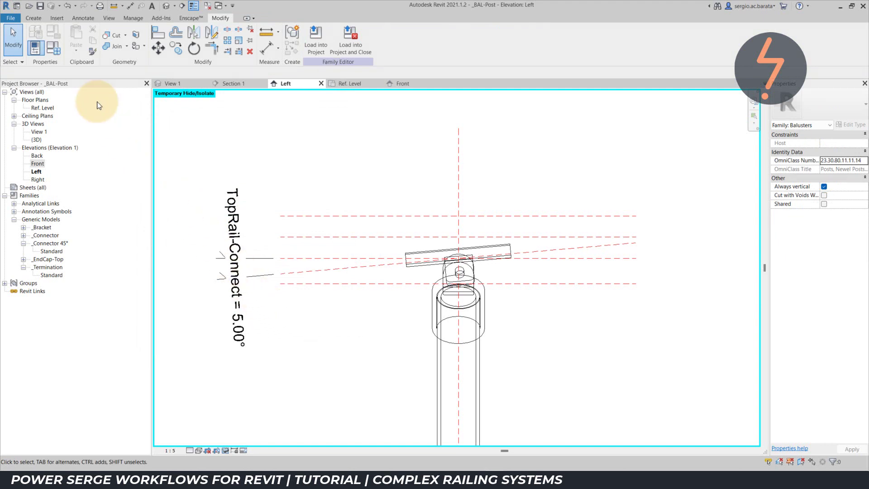
Step: Set TopRail-Connect back to 3.38° and apply it to the post
{"action": "left_click", "coordinate": [57, 52]}
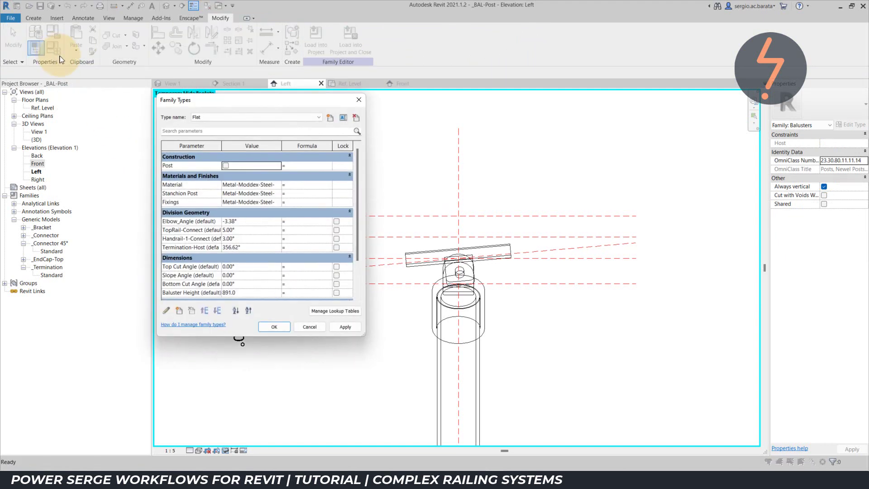
{"action": "double_click", "coordinate": [227, 229]}
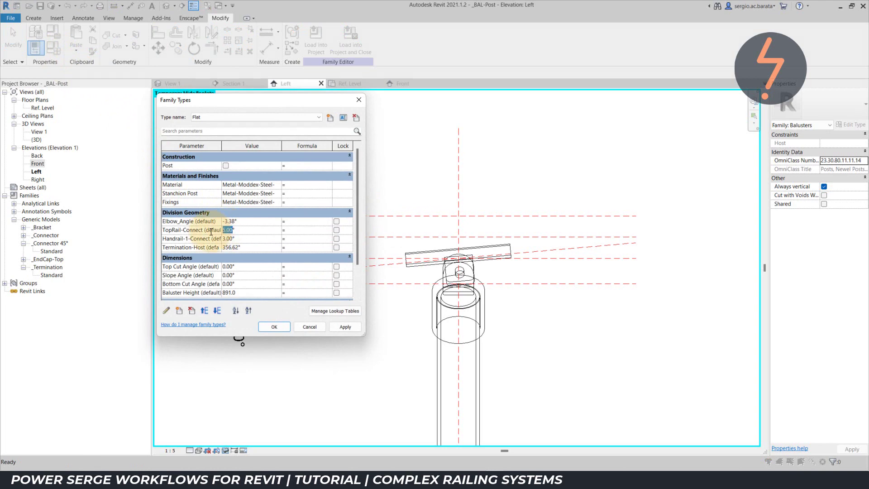
{"action": "type", "text": "3.38"}
{"action": "left_click", "coordinate": [340, 325]}
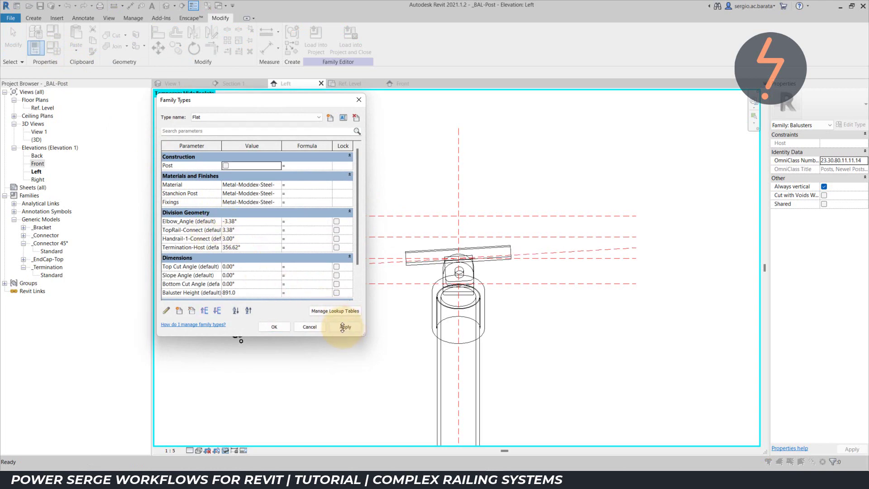
{"action": "left_click", "coordinate": [280, 327]}
Step: Open 3D View 1, zoom to the post top, and turn Preview Visibility on
{"action": "double_click", "coordinate": [45, 131]}
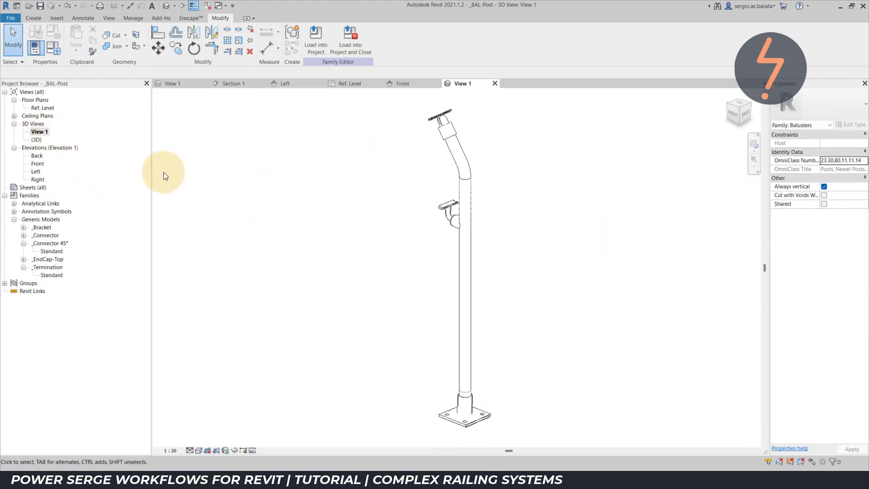
{"action": "right_click", "coordinate": [240, 201]}
{"action": "left_click", "coordinate": [302, 292]}
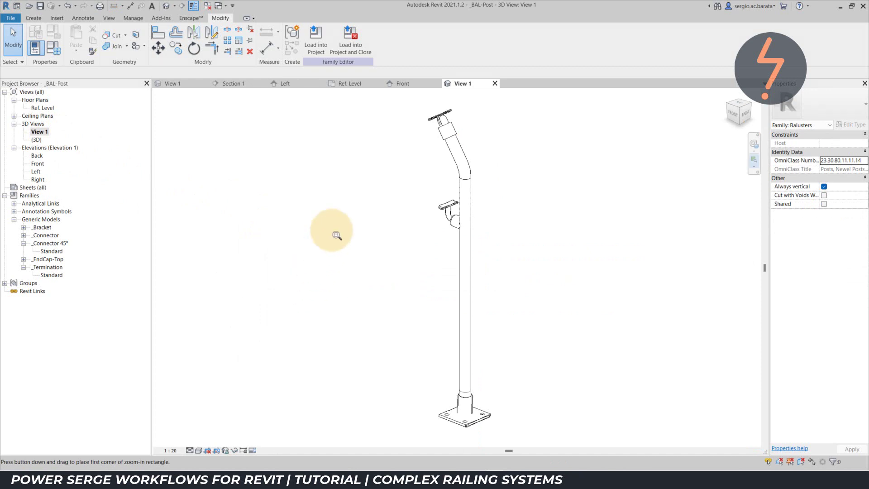
{"action": "left_click_drag", "start_coordinate": [394, 99], "coordinate": [519, 246]}
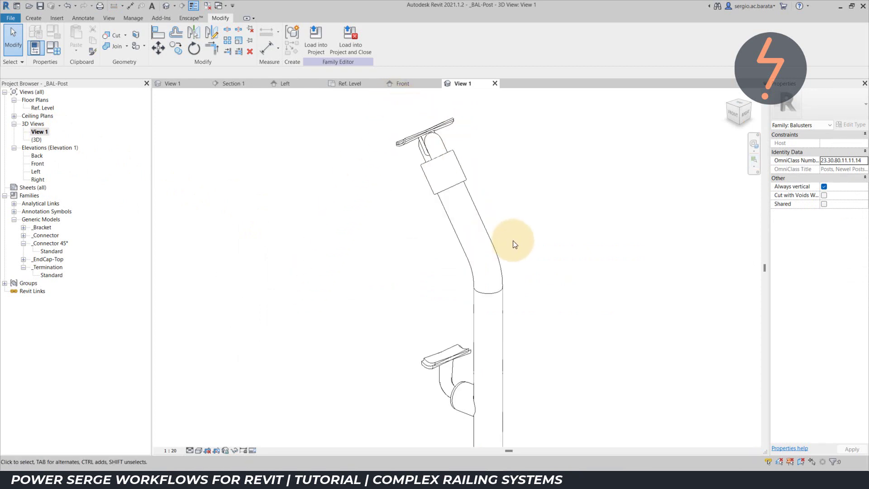
{"action": "left_click", "coordinate": [255, 450]}
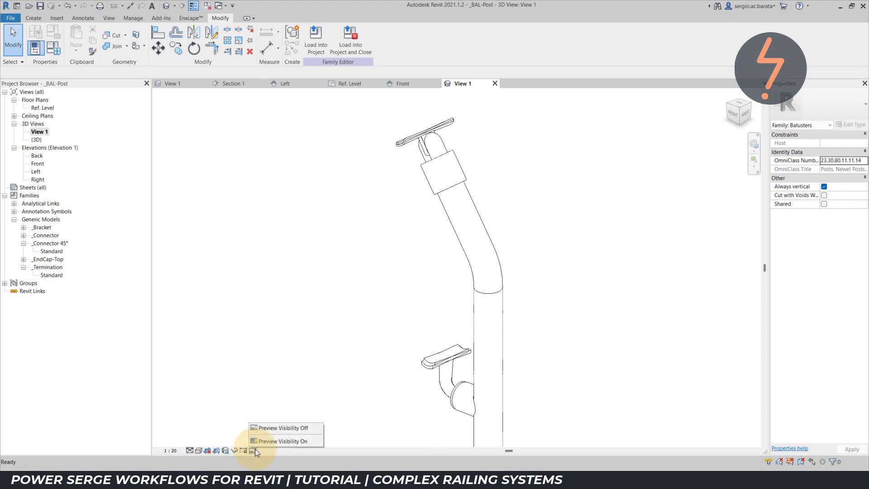
{"action": "left_click", "coordinate": [264, 441]}
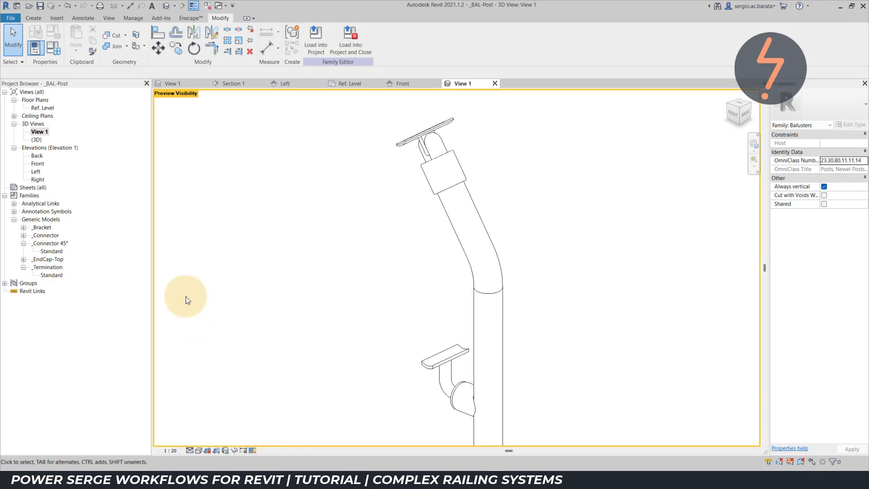
Step: Check Angled as the default in Family Types and apply it
{"action": "left_click", "coordinate": [55, 51]}
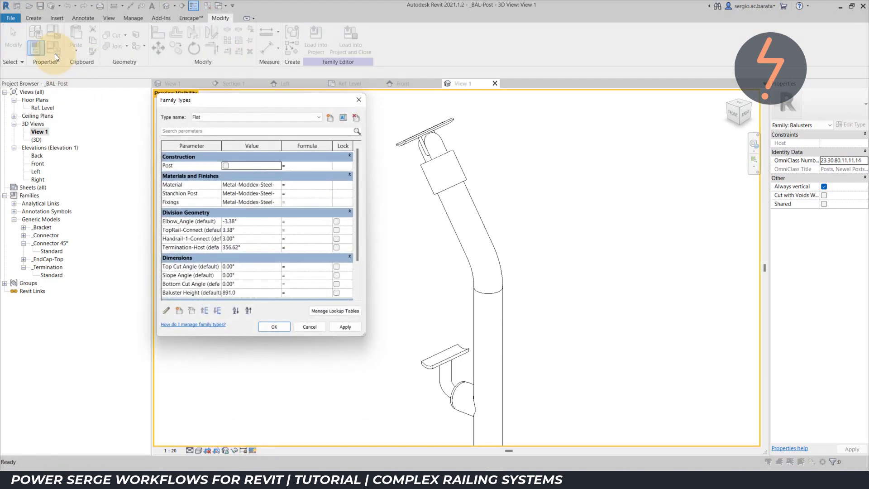
{"action": "left_click_drag", "start_coordinate": [357, 245], "coordinate": [354, 293]}
{"action": "left_click", "coordinate": [226, 264]}
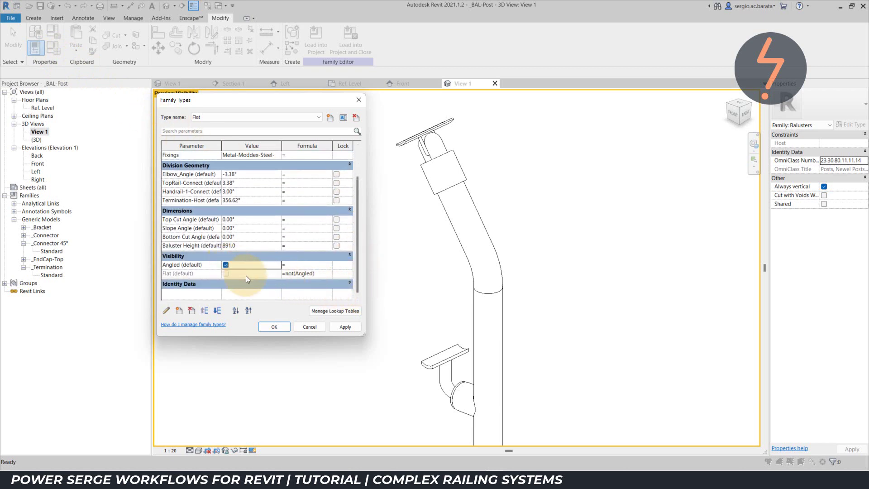
{"action": "left_click", "coordinate": [344, 327]}
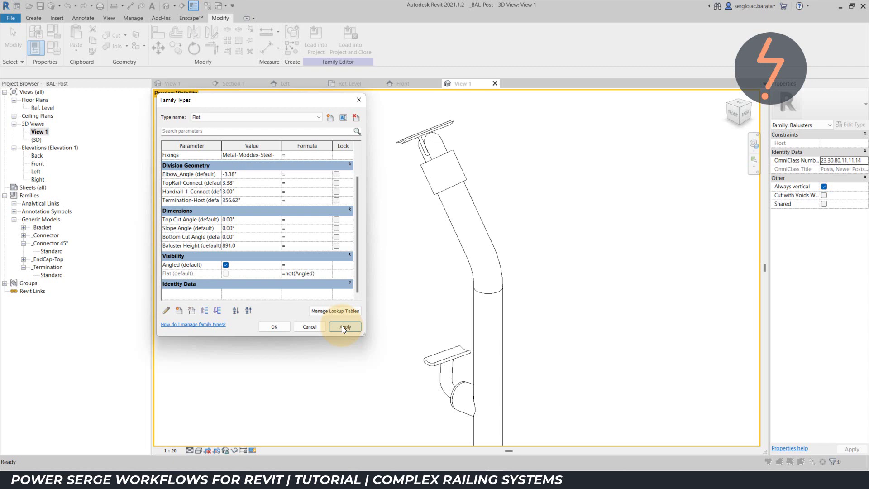
Step: Test TopRail-Connect at 7° then reset it to 3.38°
{"action": "left_click", "coordinate": [230, 186]}
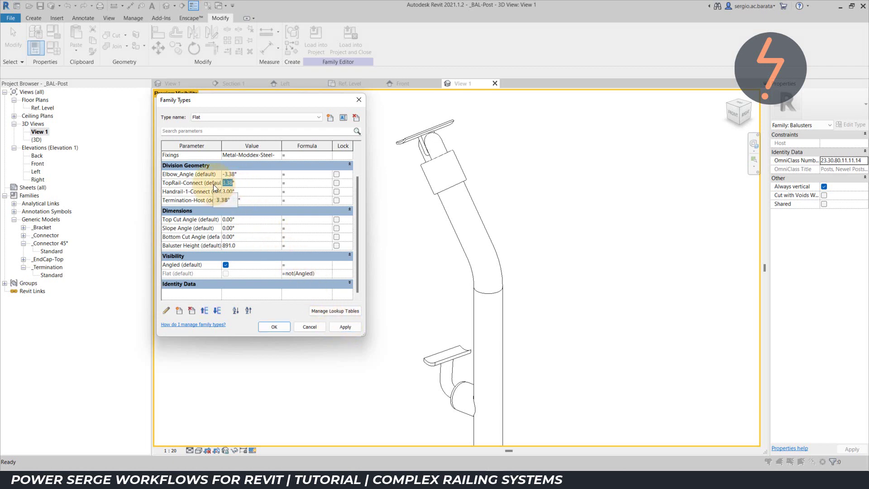
{"action": "left_click", "coordinate": [344, 327]}
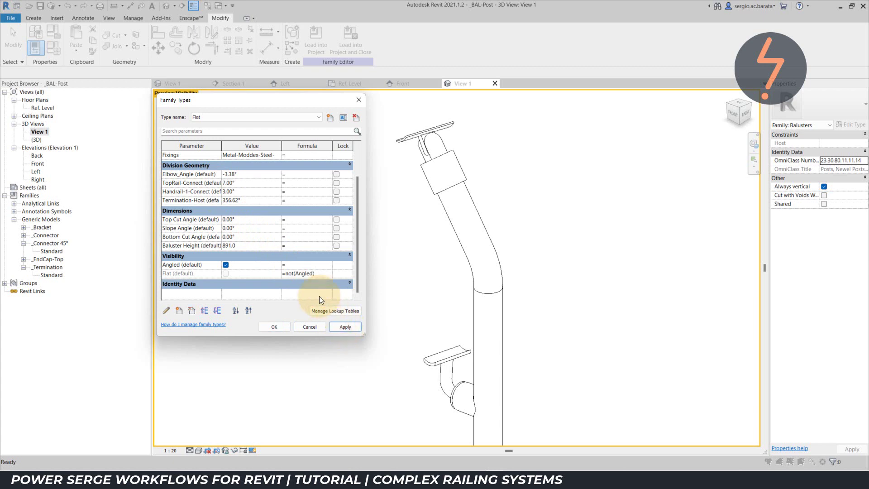
{"action": "left_click", "coordinate": [232, 185]}
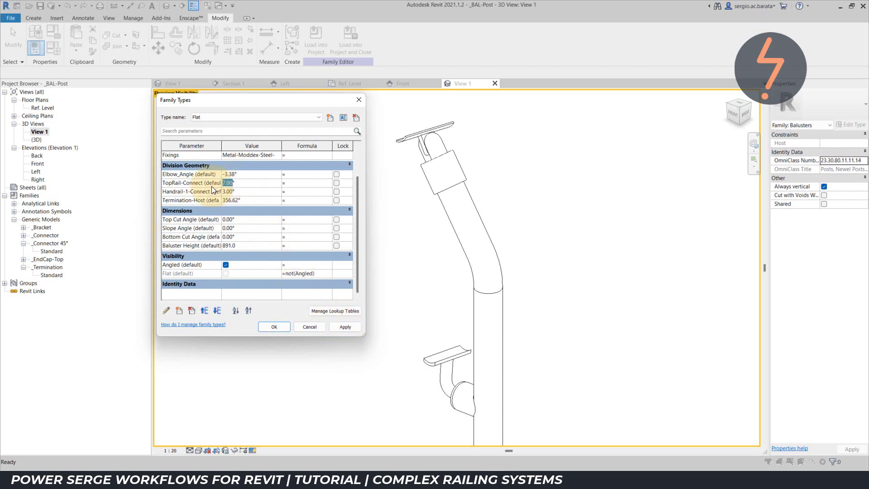
{"action": "type", "text": "3.38"}
{"action": "left_click", "coordinate": [344, 327]}
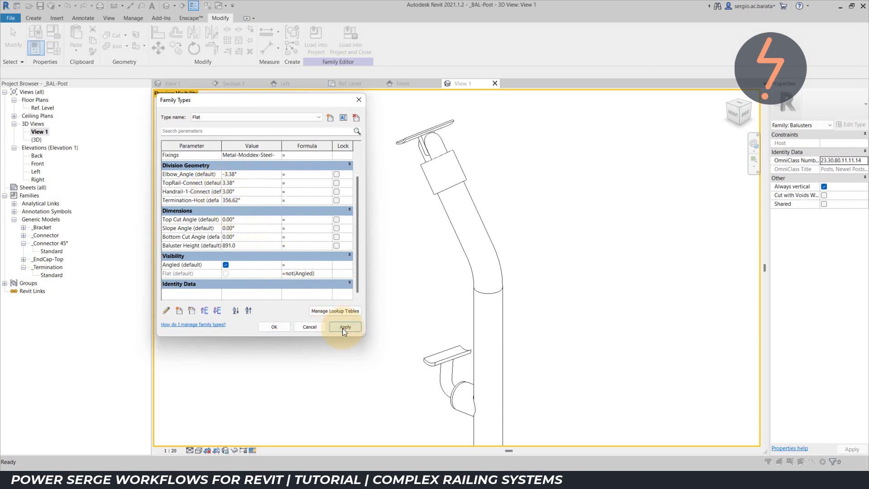
{"action": "left_click", "coordinate": [284, 326]}
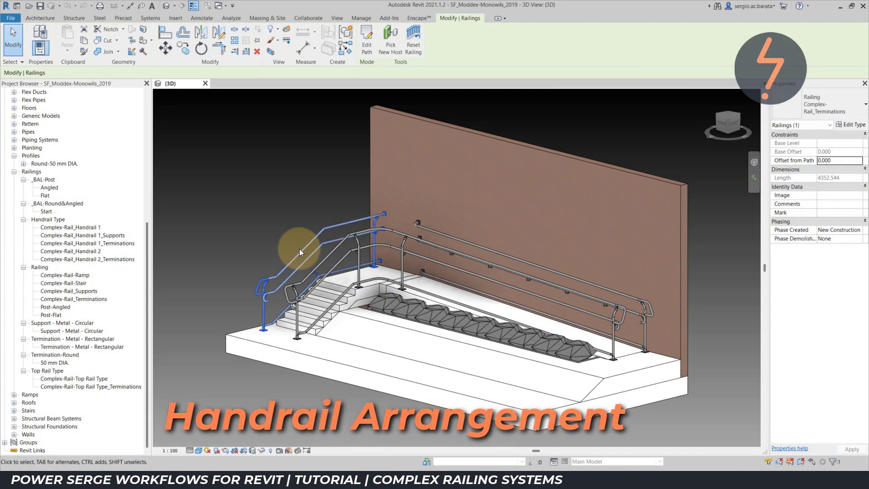
Step: Open the railing's type properties as Complex-Rail_Terminations with the preview shown
{"action": "left_click", "coordinate": [854, 127]}
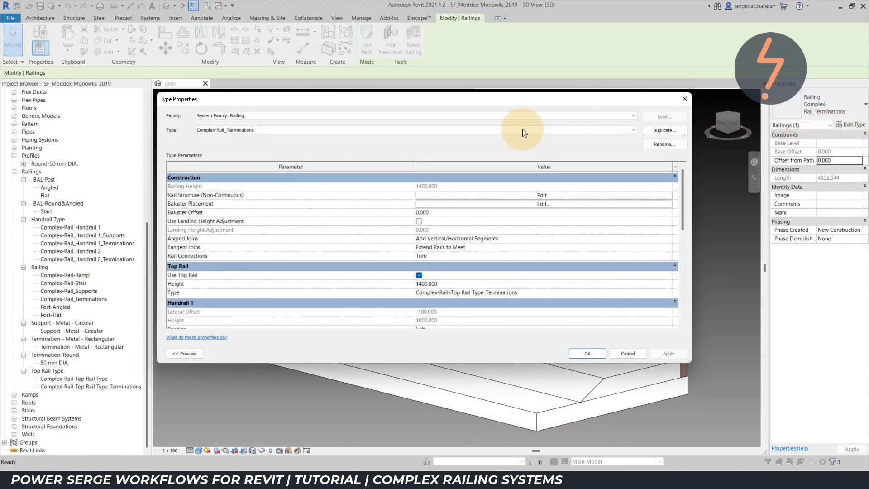
{"action": "left_click", "coordinate": [267, 131]}
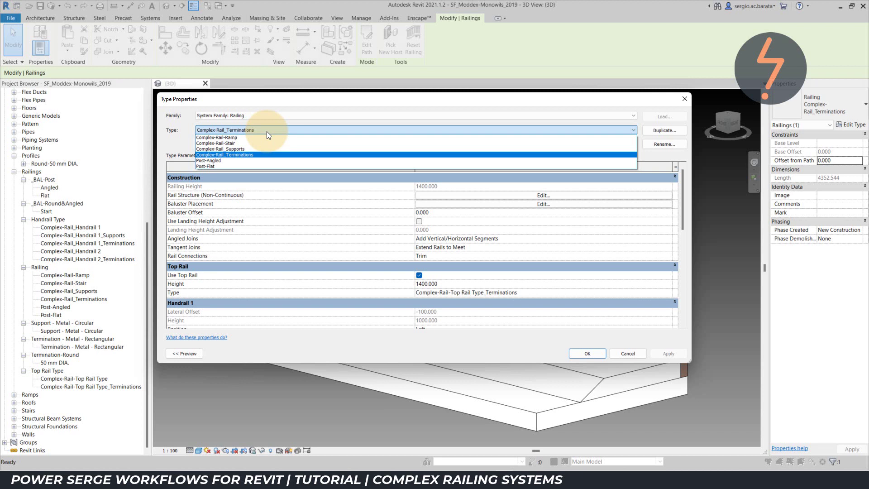
{"action": "left_click", "coordinate": [268, 132]}
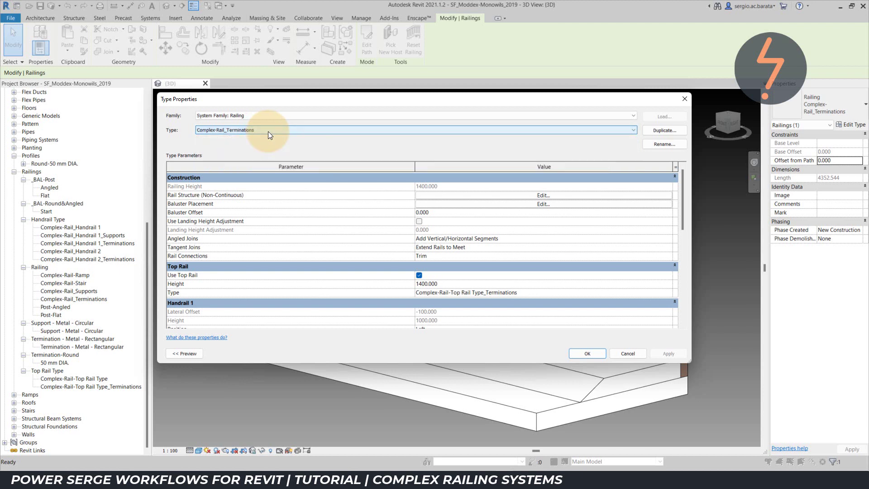
{"action": "left_click", "coordinate": [194, 354]}
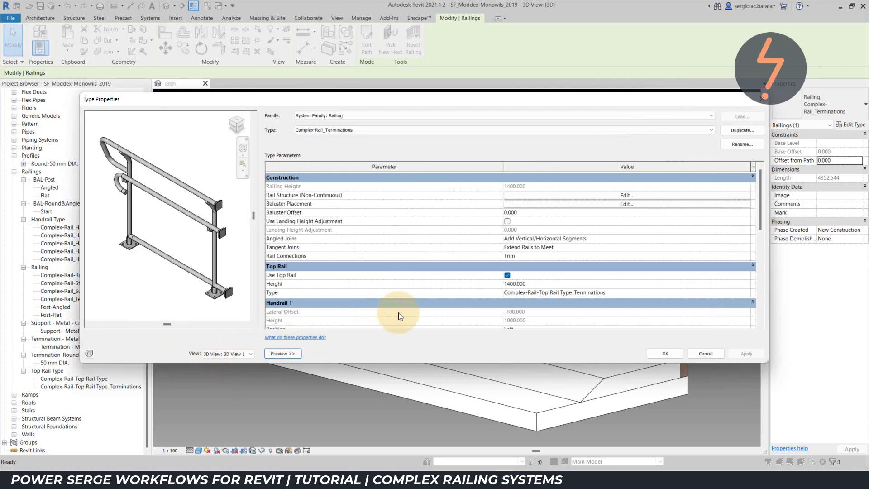
Step: Try a top rail height of 1200, then restore it to 1400
{"action": "left_click", "coordinate": [510, 284]}
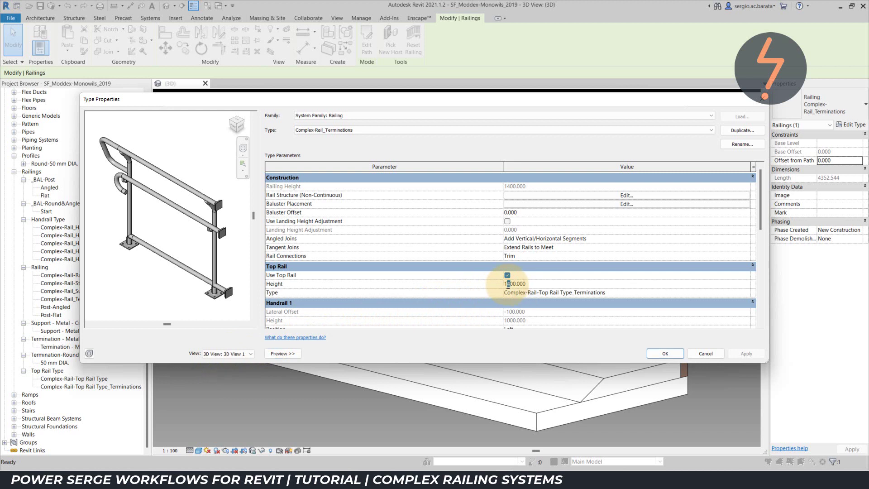
{"action": "type", "text": "2"}
{"action": "left_click", "coordinate": [751, 354]}
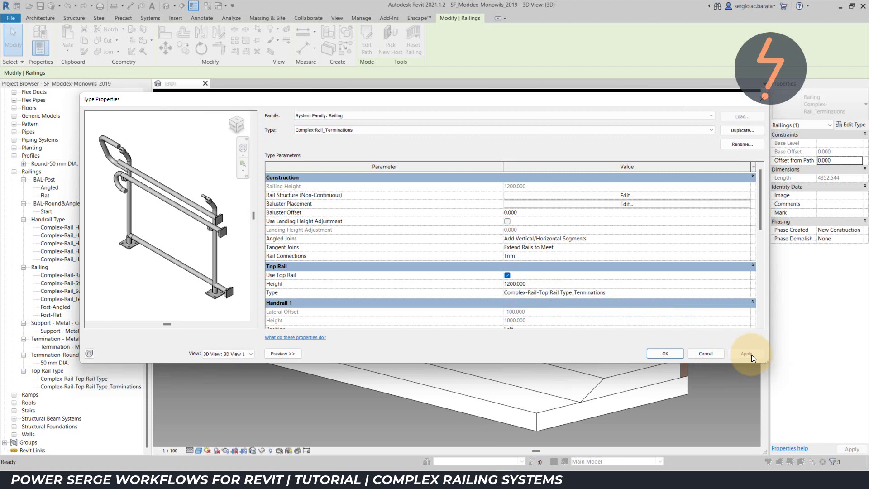
{"action": "left_click", "coordinate": [509, 286]}
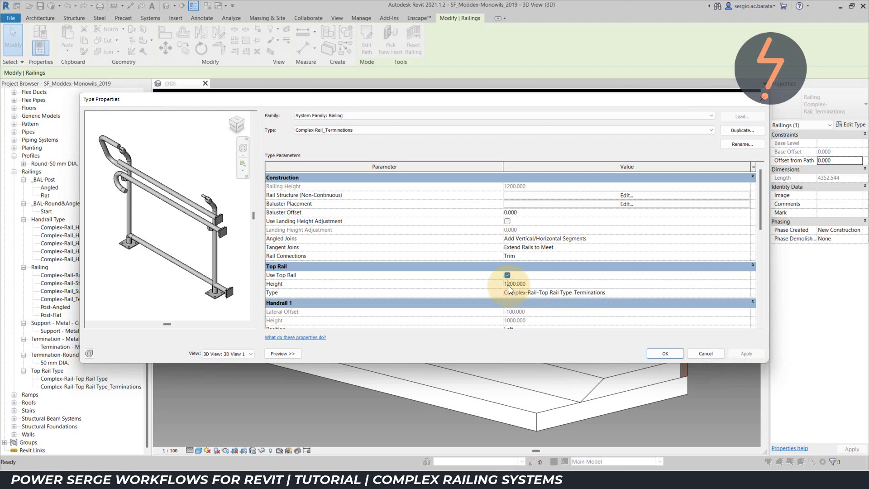
{"action": "left_click_drag", "start_coordinate": [506, 286], "coordinate": [508, 287]}
{"action": "type", "text": "4"}
{"action": "left_click", "coordinate": [745, 353]}
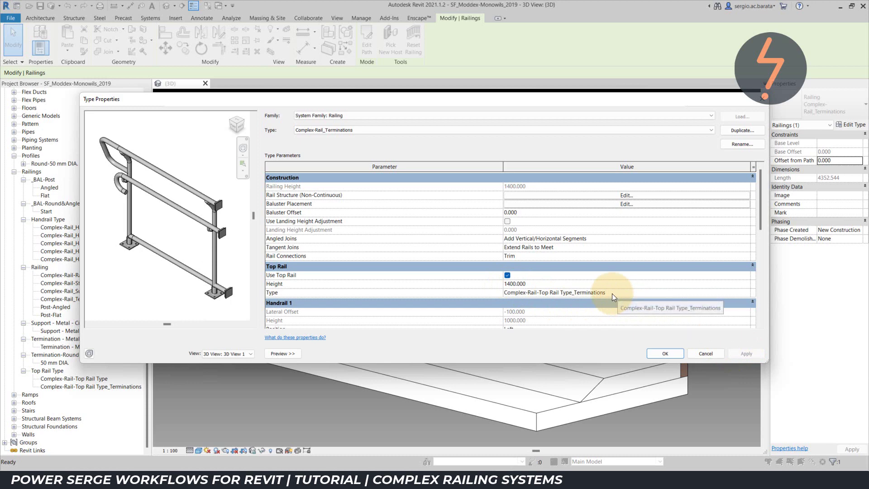
Step: Check the top rail type's Termination - Metal - Rectangular end termination and close its settings
{"action": "left_click", "coordinate": [746, 294]}
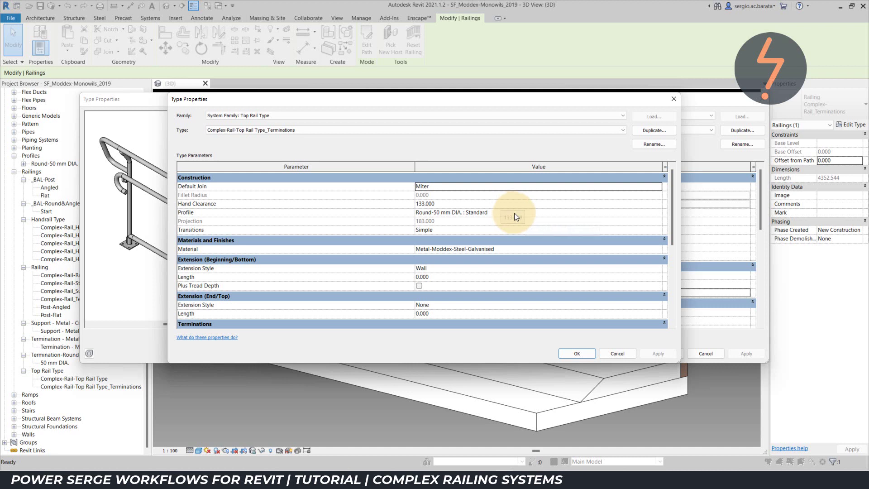
{"action": "left_click_drag", "start_coordinate": [671, 240], "coordinate": [668, 260]}
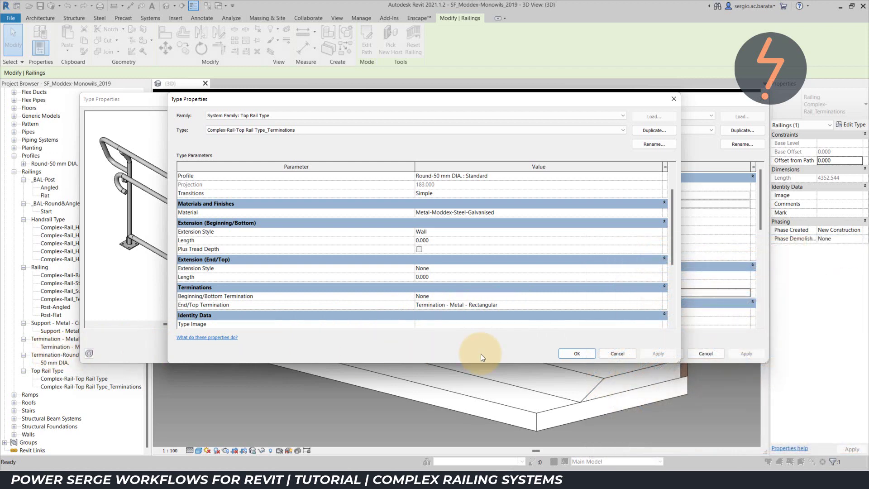
{"action": "left_click", "coordinate": [576, 354]}
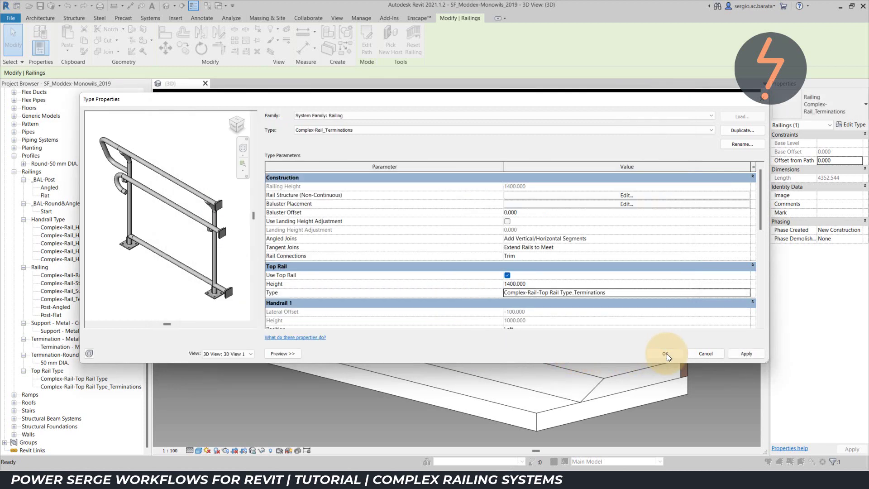
Step: Close the railing type properties and open the Section 1 view
{"action": "left_click", "coordinate": [665, 353]}
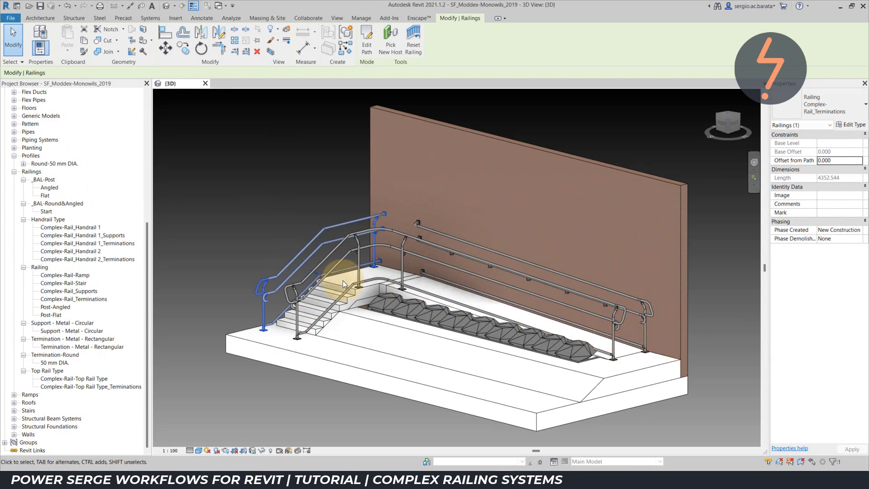
{"action": "left_click_drag", "start_coordinate": [148, 236], "coordinate": [149, 98]}
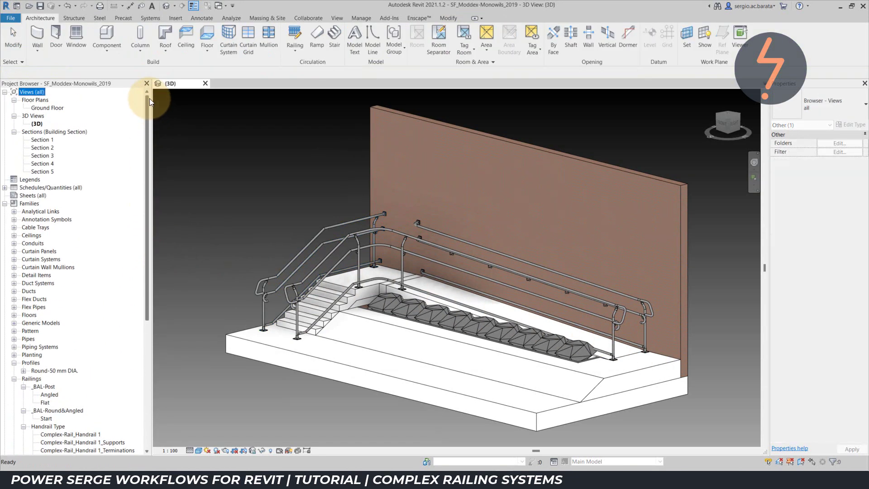
{"action": "double_click", "coordinate": [49, 140]}
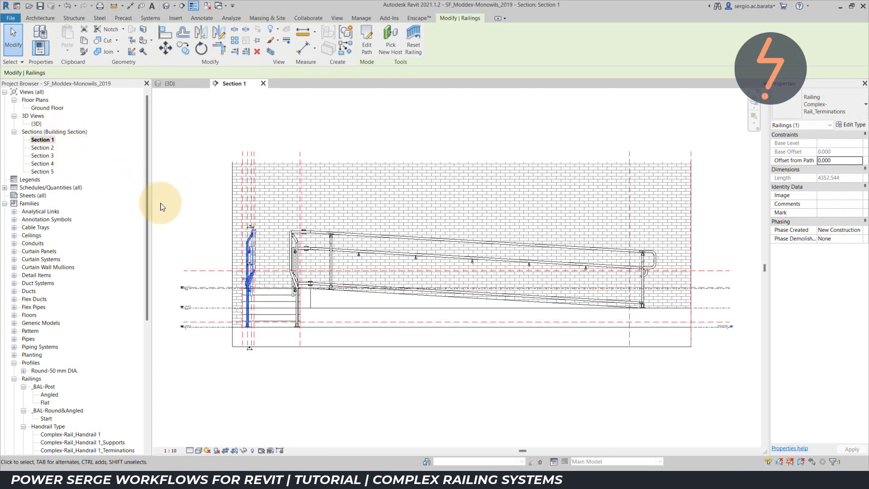
Step: Zoom in twice on the railing's top end in Section 1 to inspect the 133 clearance
{"action": "right_click", "coordinate": [197, 224]}
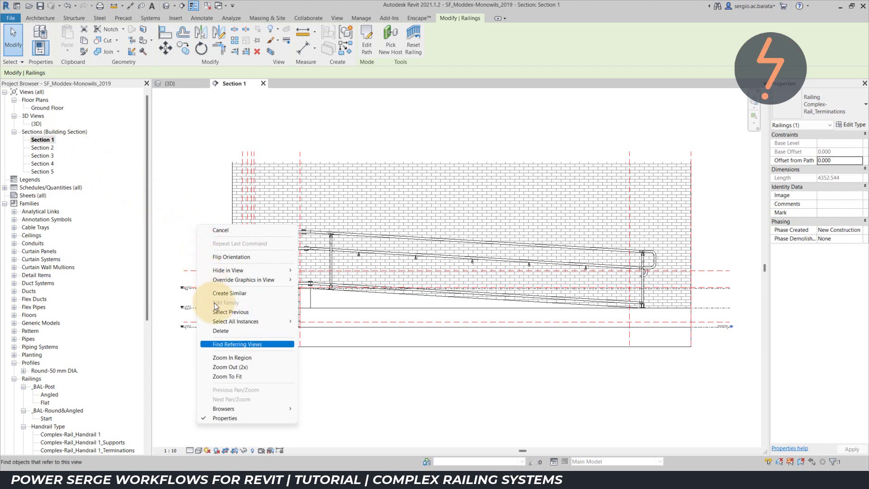
{"action": "left_click", "coordinate": [231, 358]}
{"action": "left_click_drag", "start_coordinate": [208, 209], "coordinate": [262, 353]}
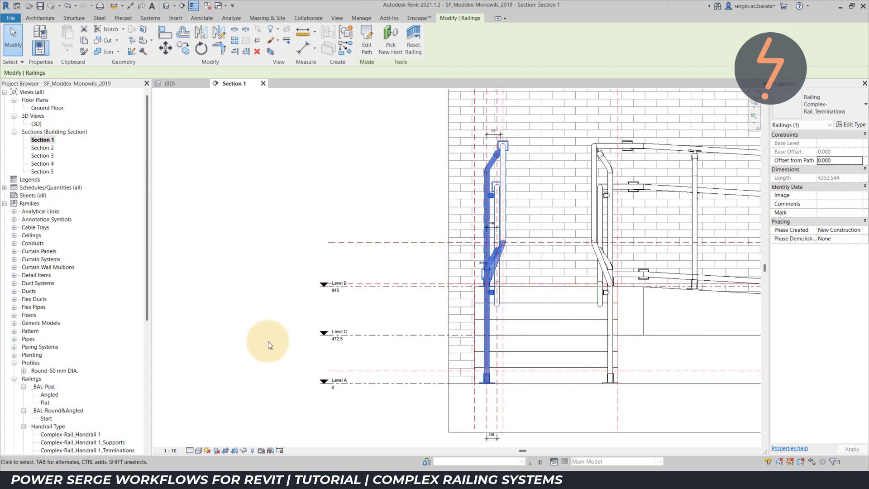
{"action": "right_click", "coordinate": [342, 197]}
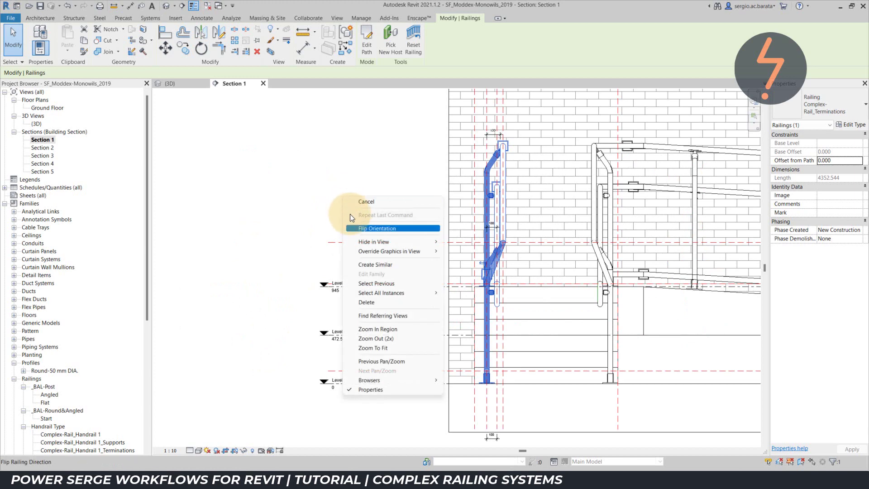
{"action": "left_click", "coordinate": [394, 328]}
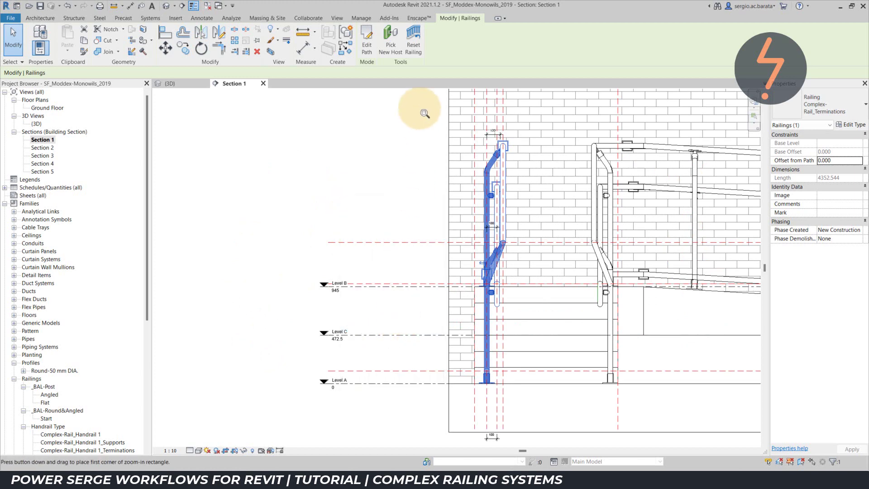
{"action": "left_click_drag", "start_coordinate": [419, 108], "coordinate": [525, 293]}
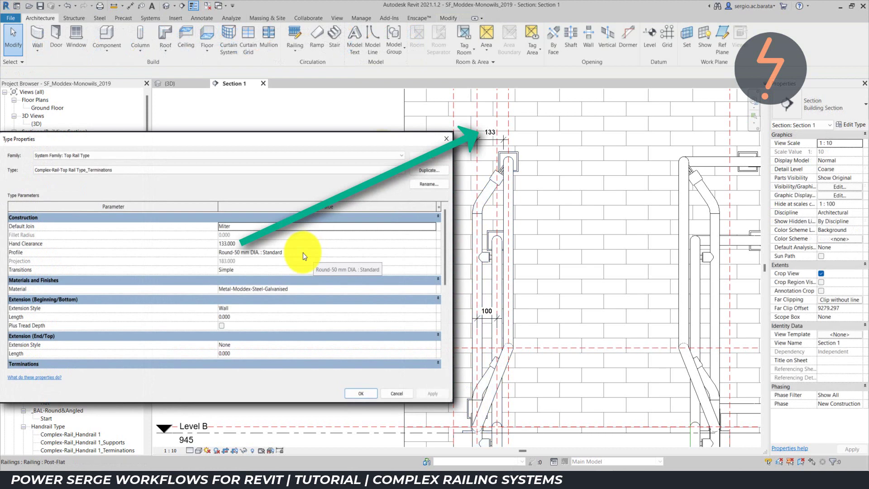
Step: In the {3D} view, open the Complex-Rail_Terminations railing's type properties and pick its Handrail 1 type
{"action": "left_click", "coordinate": [181, 84]}
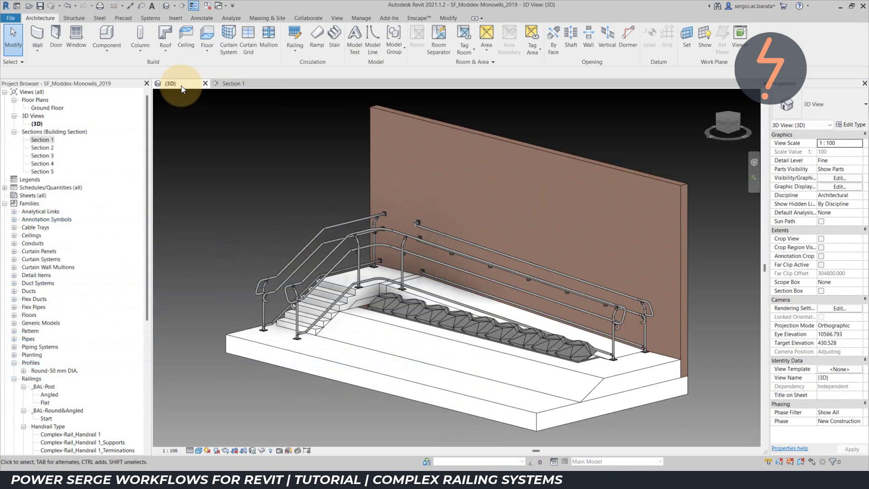
{"action": "left_click", "coordinate": [329, 224]}
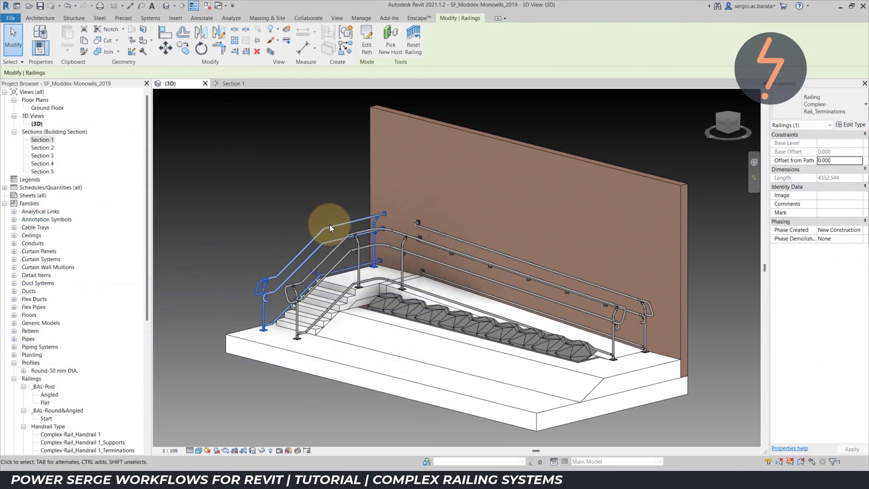
{"action": "left_click", "coordinate": [853, 125]}
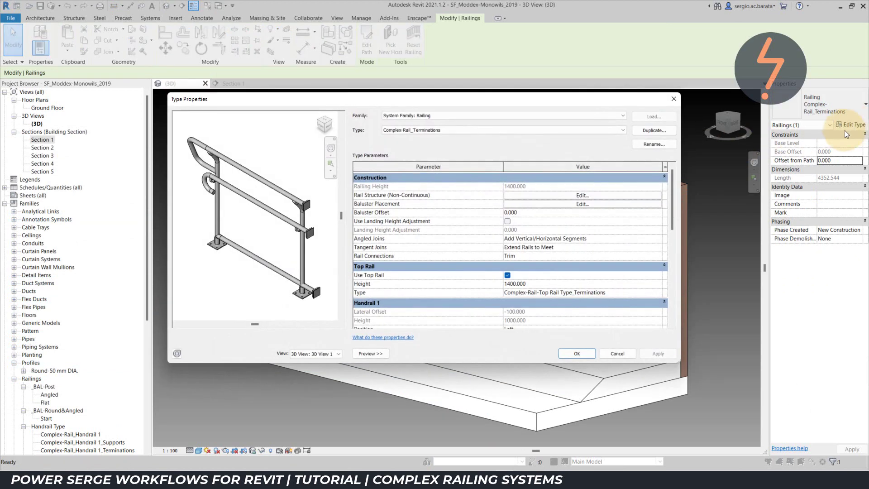
{"action": "left_click_drag", "start_coordinate": [672, 226], "coordinate": [679, 255]}
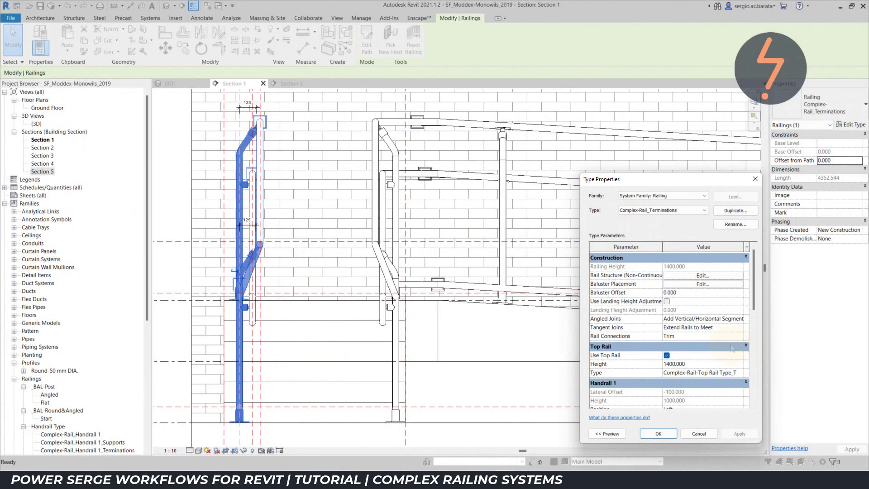
{"action": "scroll", "coordinate": [732, 373], "scroll_direction": "down", "scroll_amount": 1}
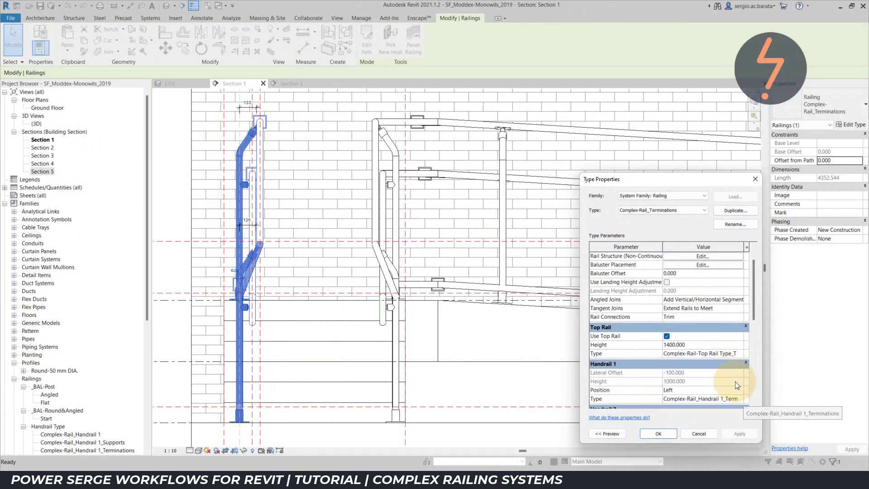
{"action": "left_click", "coordinate": [742, 398]}
Step: Set the Complex-Rail_Handrail 1_Terminations Hand Clearance to -100 and apply it as a preview
{"action": "left_click", "coordinate": [742, 399]}
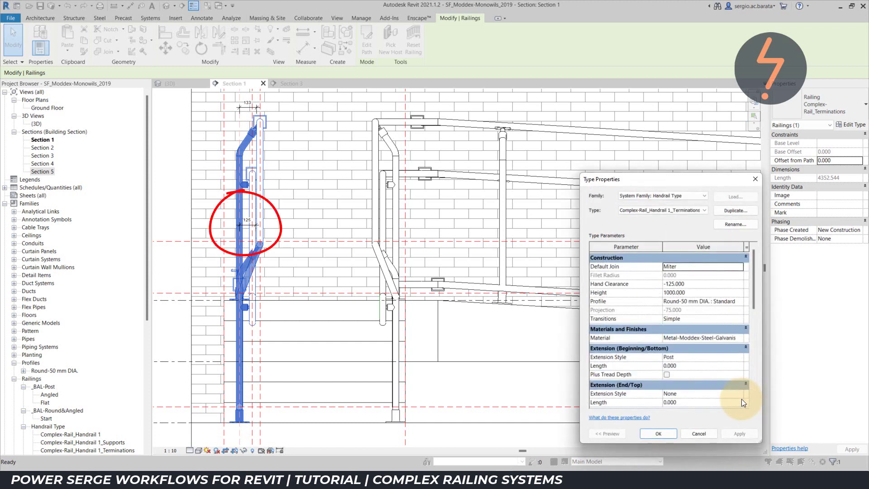
{"action": "left_click", "coordinate": [691, 284]}
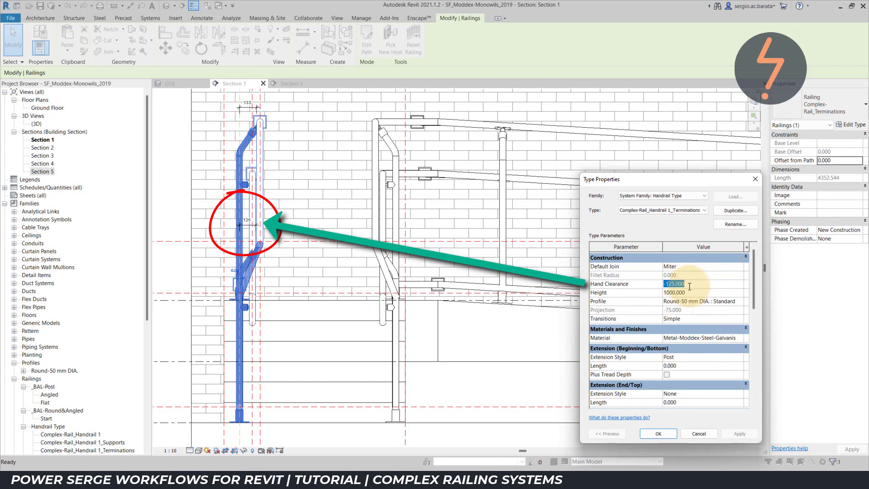
{"action": "left_click_drag", "start_coordinate": [691, 284], "coordinate": [669, 295]}
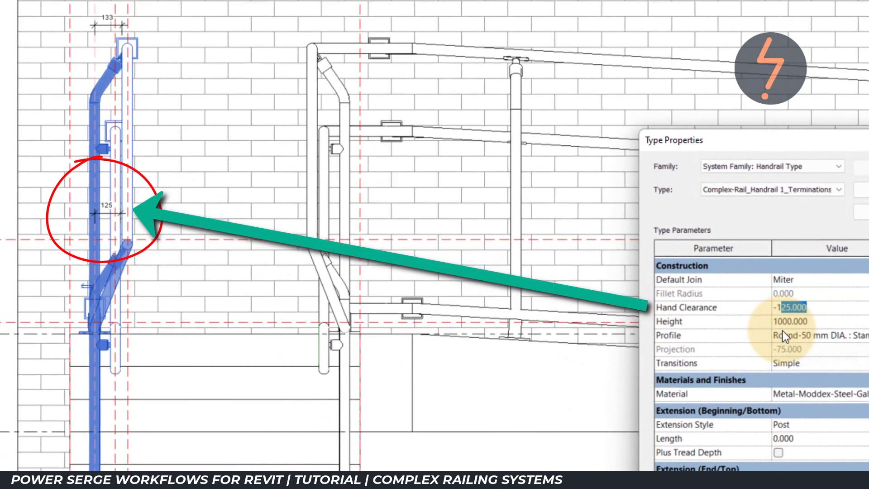
{"action": "type", "text": "00"}
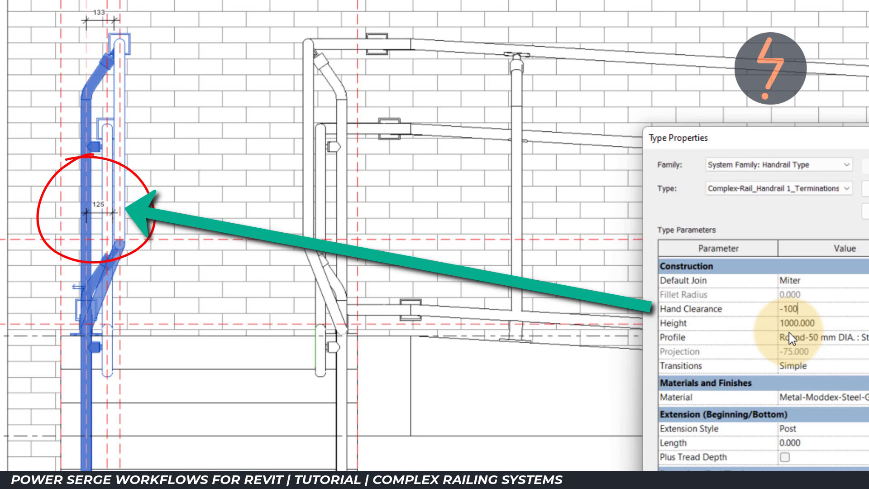
{"action": "key", "text": "Return"}
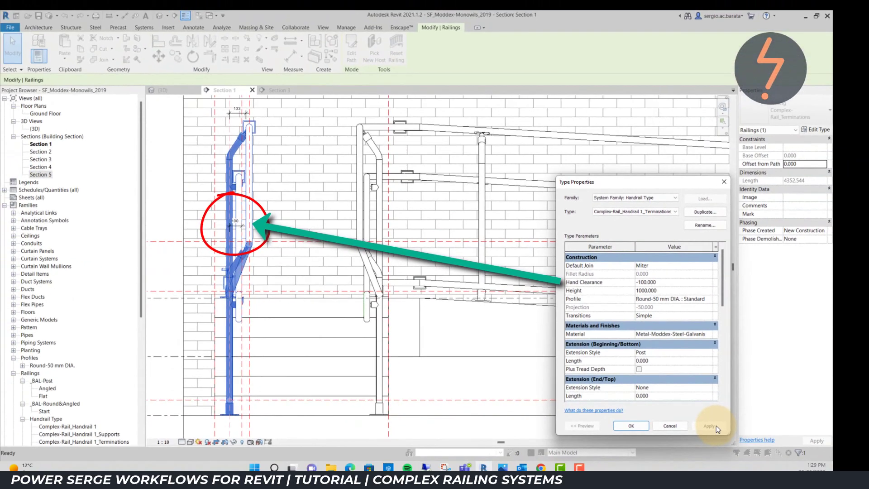
{"action": "left_click", "coordinate": [715, 426]}
Step: Restore the Hand Clearance to -125, apply it, and close the handrail type
{"action": "left_click_drag", "start_coordinate": [661, 284], "coordinate": [642, 294]}
{"action": "type", "text": "25"}
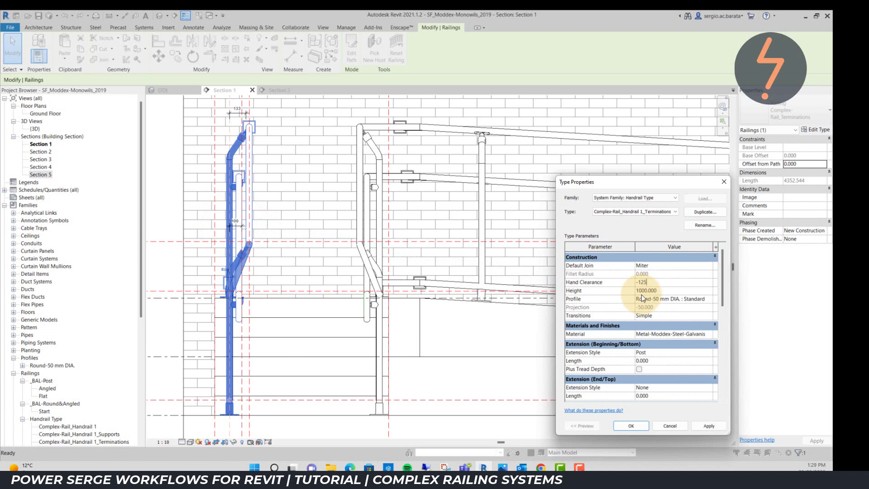
{"action": "left_click", "coordinate": [717, 427]}
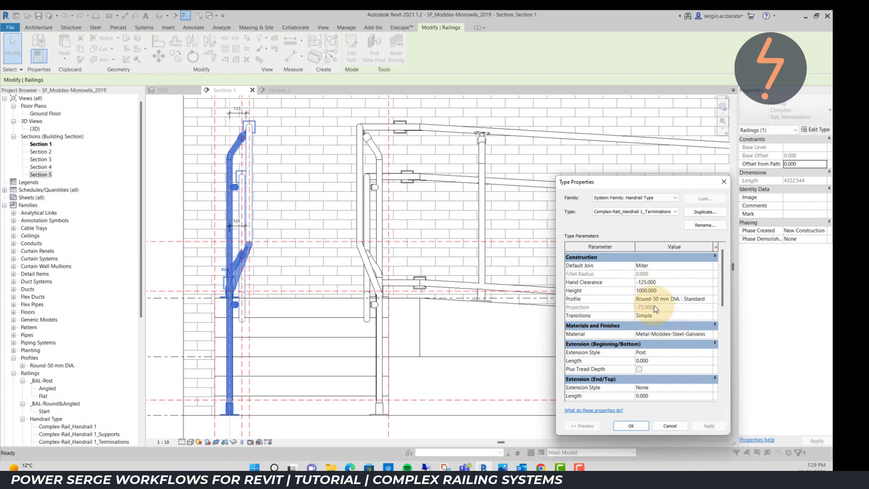
{"action": "left_click", "coordinate": [639, 425]}
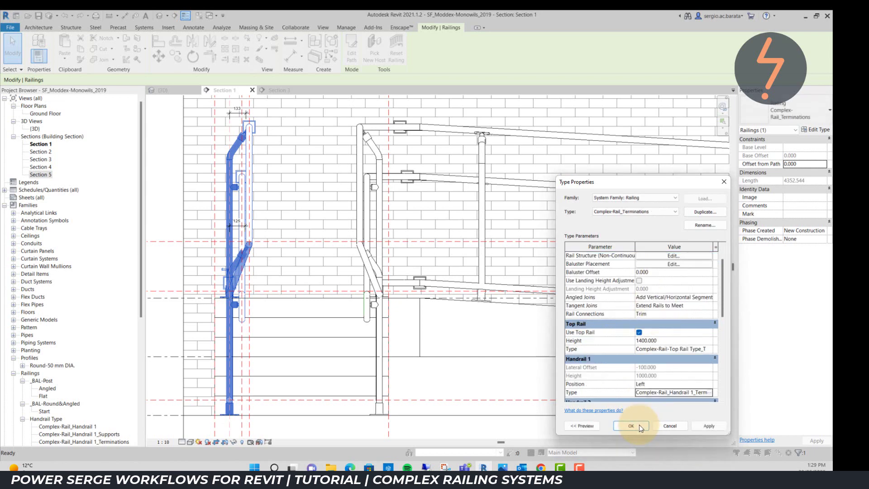
Step: Close the railing type properties and view the stair in Section 3
{"action": "left_click", "coordinate": [646, 427]}
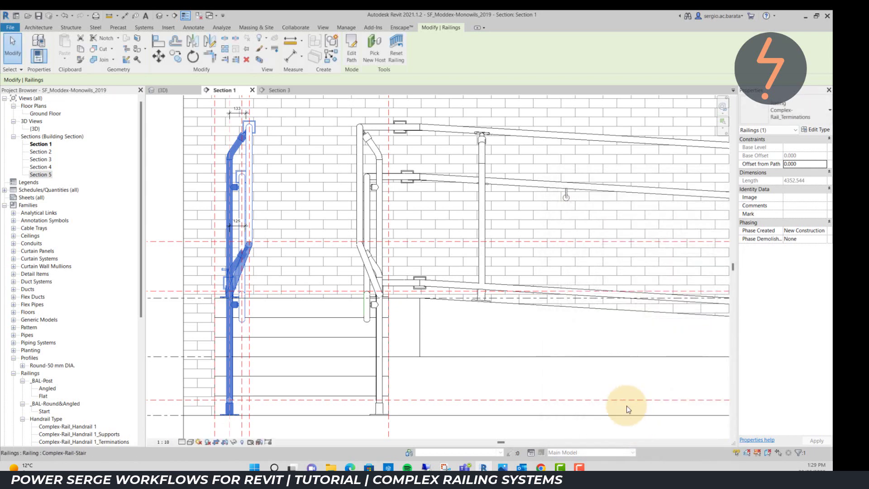
{"action": "left_click", "coordinate": [287, 92]}
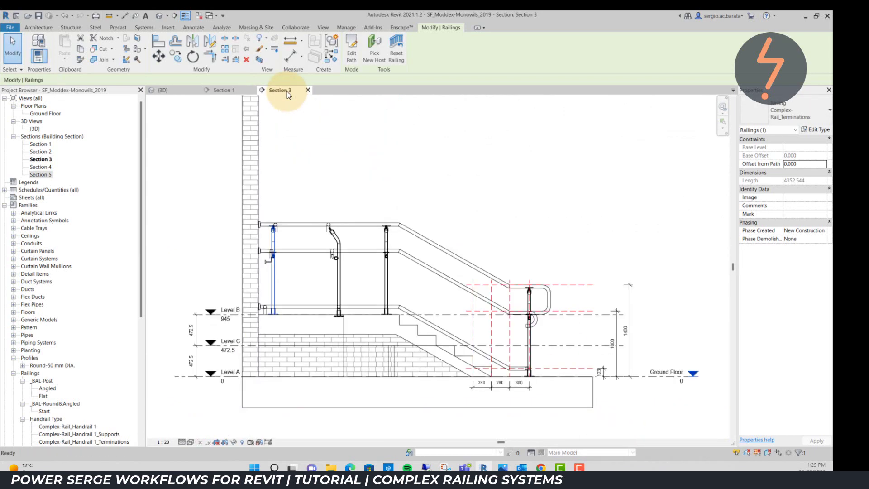
{"action": "left_click", "coordinate": [432, 192]}
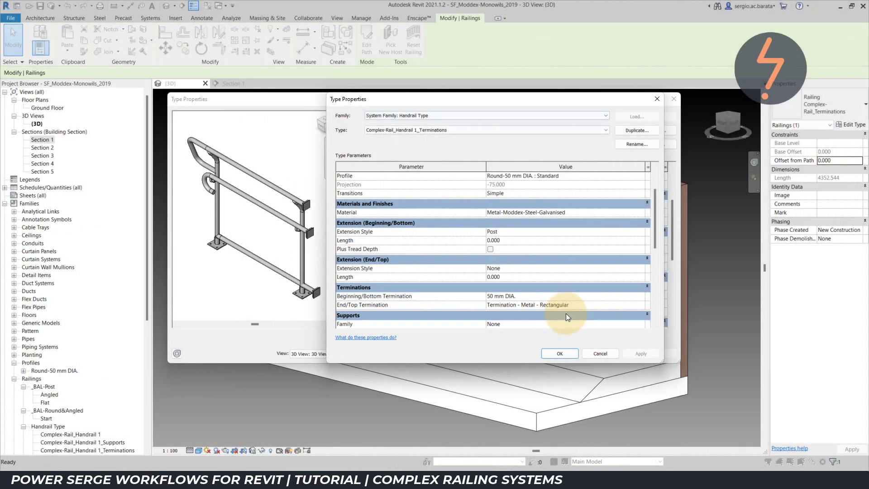
Step: Swap the handrail terminations: rectangular metal at the bottom, 50 mm DIA. at the top, and apply
{"action": "left_click", "coordinate": [580, 307]}
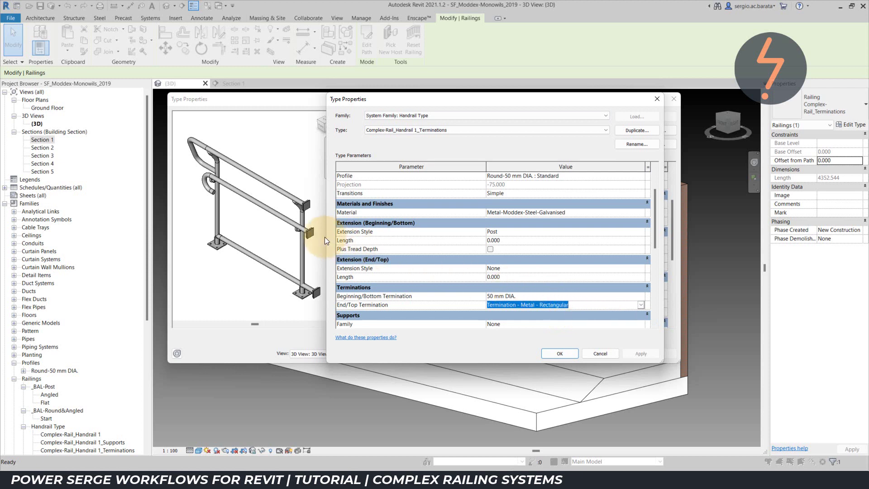
{"action": "left_click", "coordinate": [526, 297]}
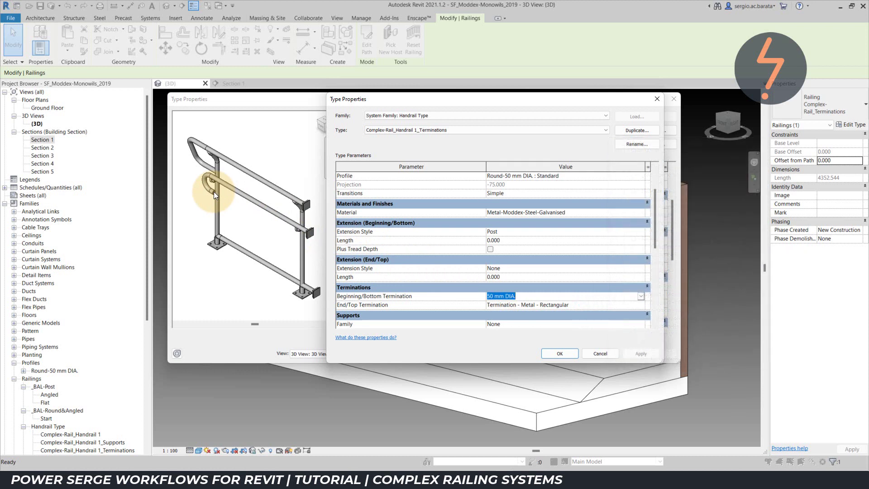
{"action": "left_click", "coordinate": [641, 296]}
{"action": "left_click", "coordinate": [624, 319]}
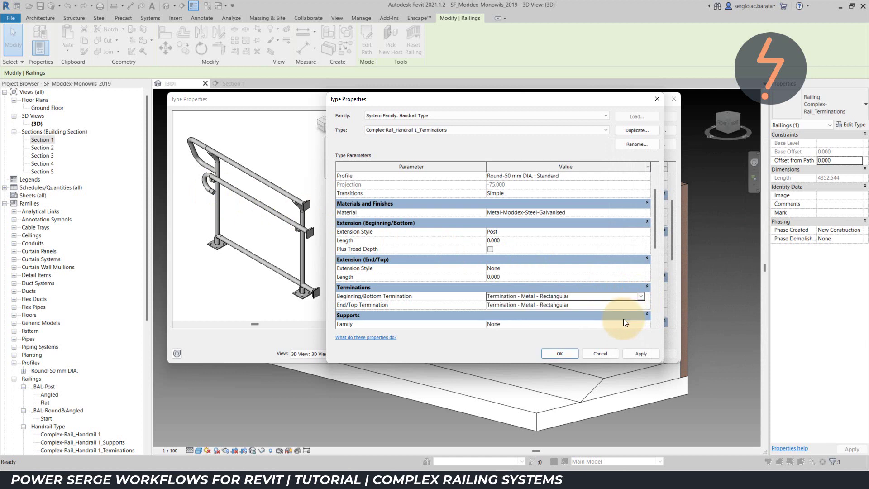
{"action": "left_click", "coordinate": [640, 306]}
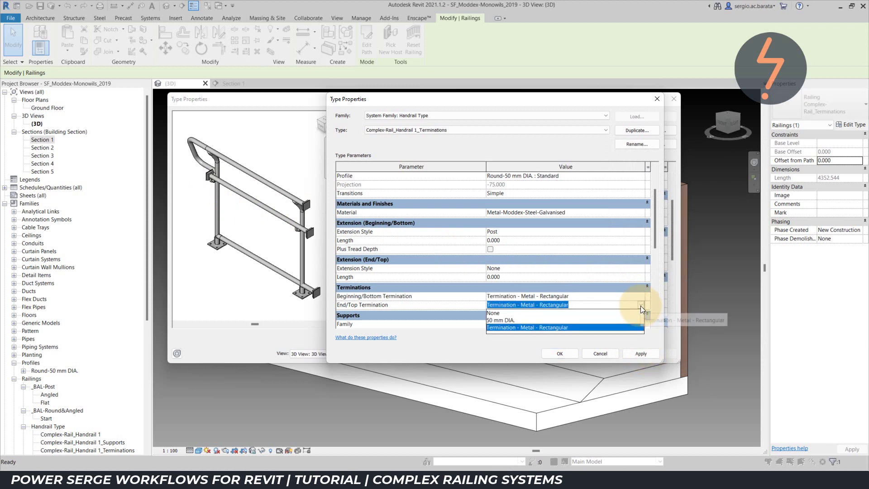
{"action": "left_click", "coordinate": [635, 327]}
{"action": "left_click", "coordinate": [646, 353]}
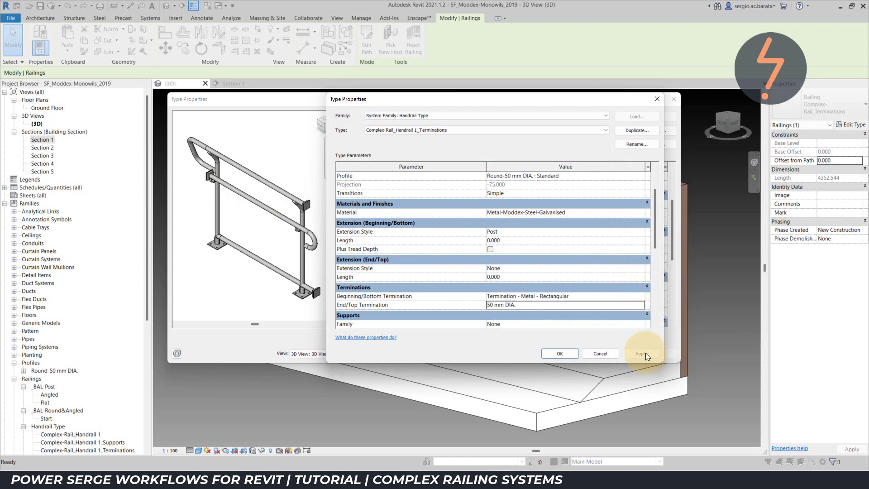
Step: Restore 50 mm DIA. at the bottom and rectangular metal at the top, then close the handrail type
{"action": "left_click", "coordinate": [641, 296]}
{"action": "left_click", "coordinate": [632, 311]}
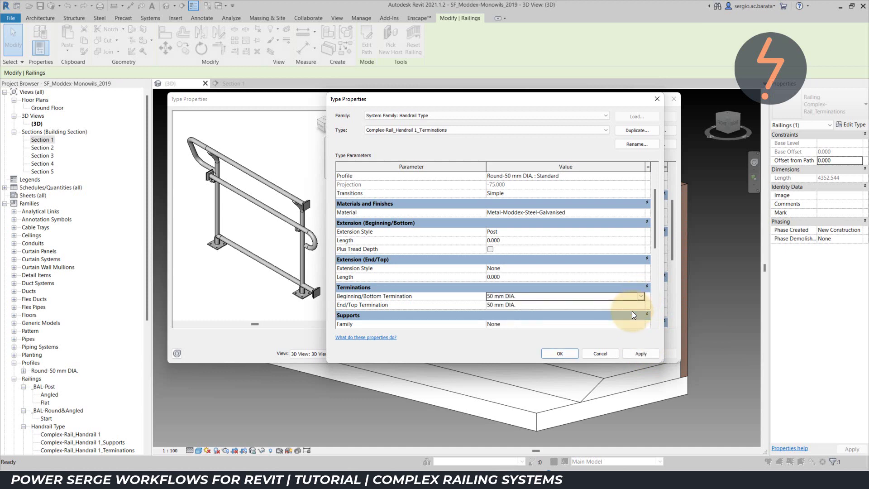
{"action": "left_click", "coordinate": [646, 353]}
{"action": "left_click", "coordinate": [641, 304]}
{"action": "left_click", "coordinate": [634, 316]}
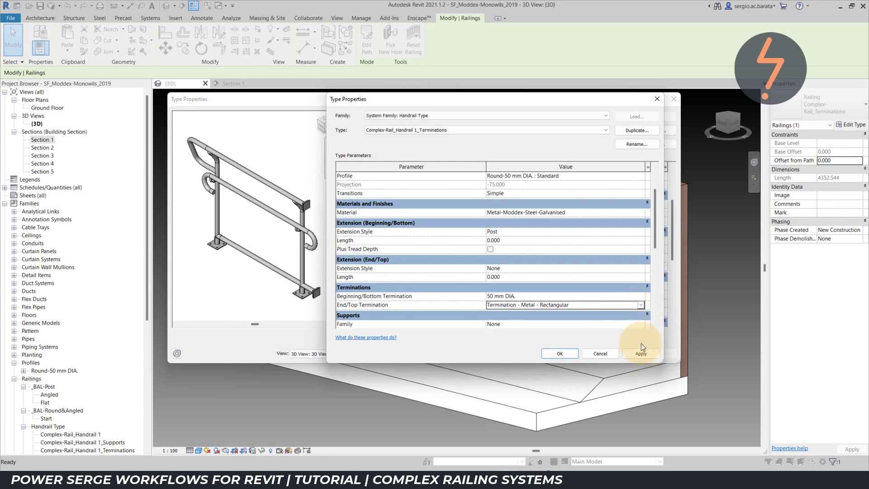
{"action": "left_click", "coordinate": [649, 352]}
{"action": "left_click", "coordinate": [566, 352]}
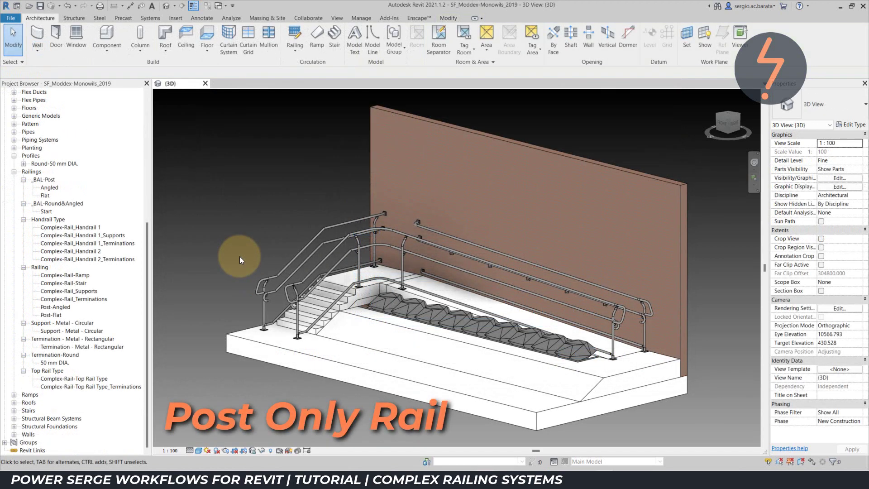
Step: Rename the Complex-Rail-Ramp 2 railing type to 'Example' in the Project Browser
{"action": "left_click", "coordinate": [357, 240]}
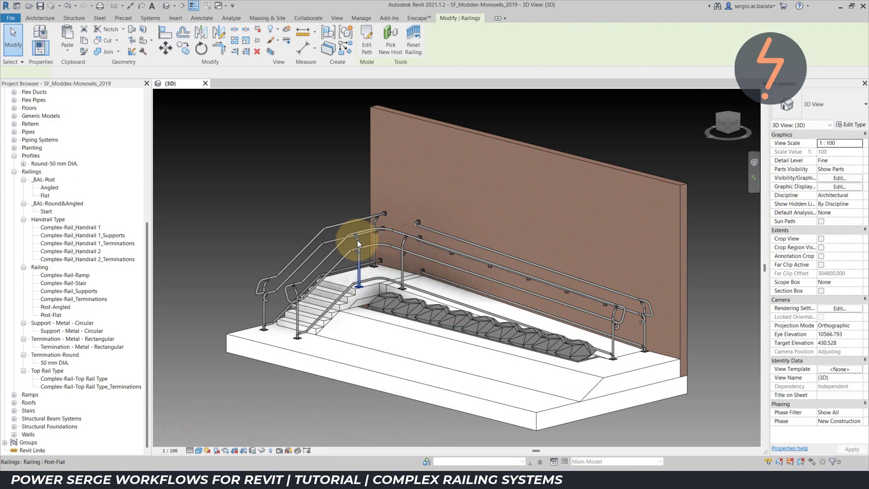
{"action": "right_click", "coordinate": [86, 277]}
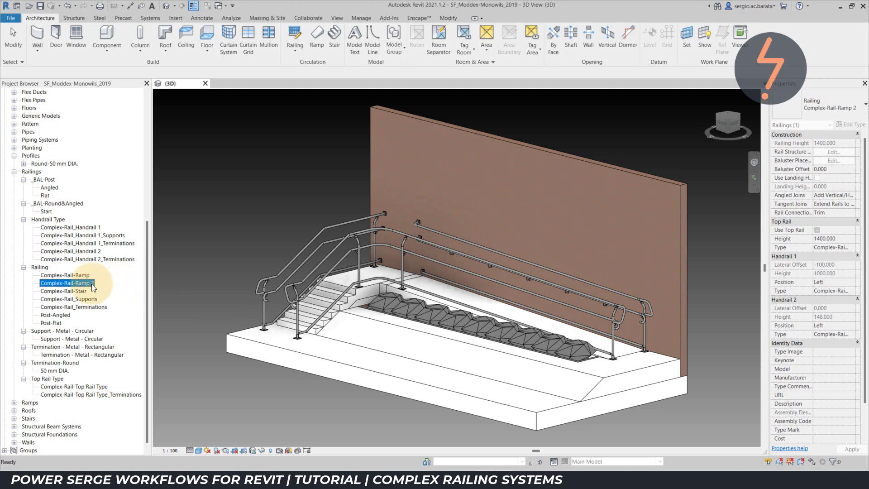
{"action": "right_click", "coordinate": [93, 285]}
{"action": "left_click", "coordinate": [132, 316]}
{"action": "type", "text": "E"}
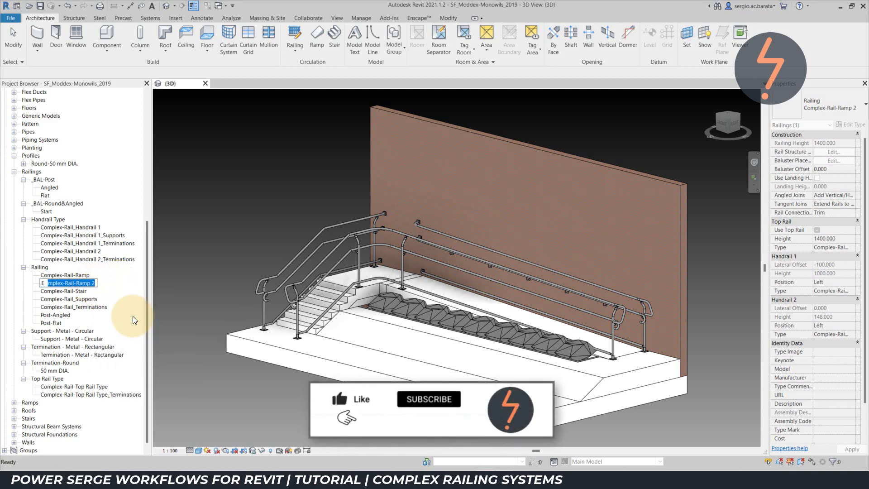
{"action": "type", "text": "xample"}
{"action": "key", "text": "Return"}
Step: Set Handrail 1 and Handrail 2 Position to None in the Example type properties and apply
{"action": "right_click", "coordinate": [53, 308]}
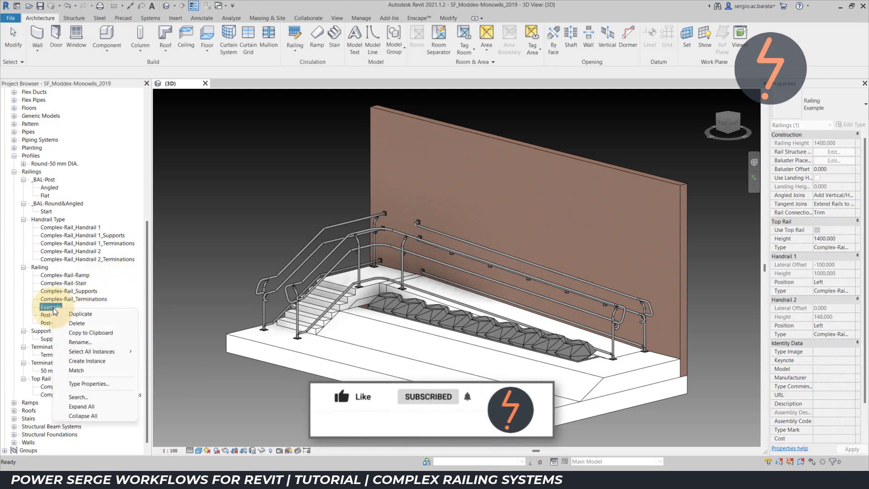
{"action": "left_click", "coordinate": [121, 383]}
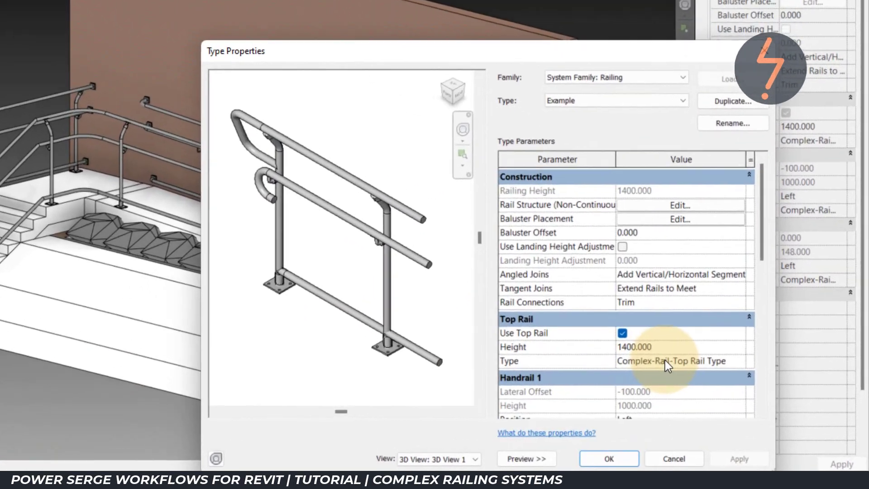
{"action": "scroll", "coordinate": [665, 360], "scroll_direction": "down", "scroll_amount": 3}
{"action": "left_click", "coordinate": [739, 347]}
{"action": "left_click", "coordinate": [721, 361]}
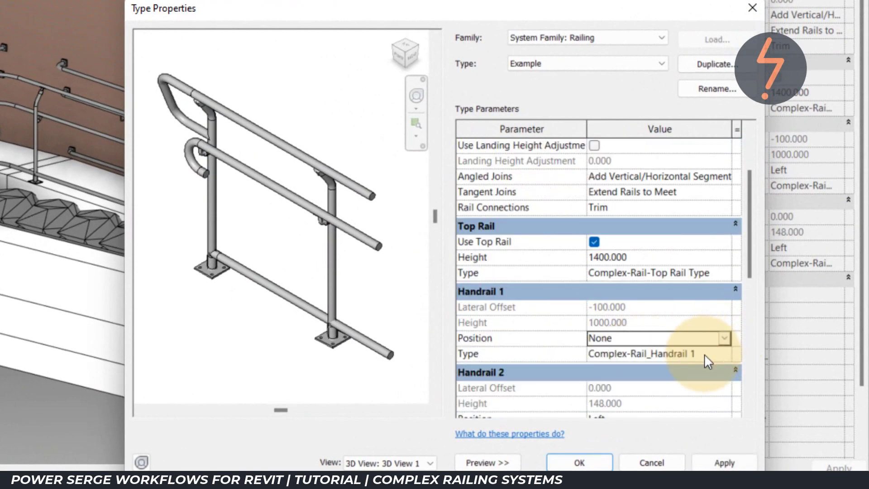
{"action": "scroll", "coordinate": [704, 354], "scroll_direction": "down", "scroll_amount": 1}
{"action": "left_click", "coordinate": [725, 372]}
{"action": "left_click", "coordinate": [701, 389]}
{"action": "left_click", "coordinate": [729, 464]}
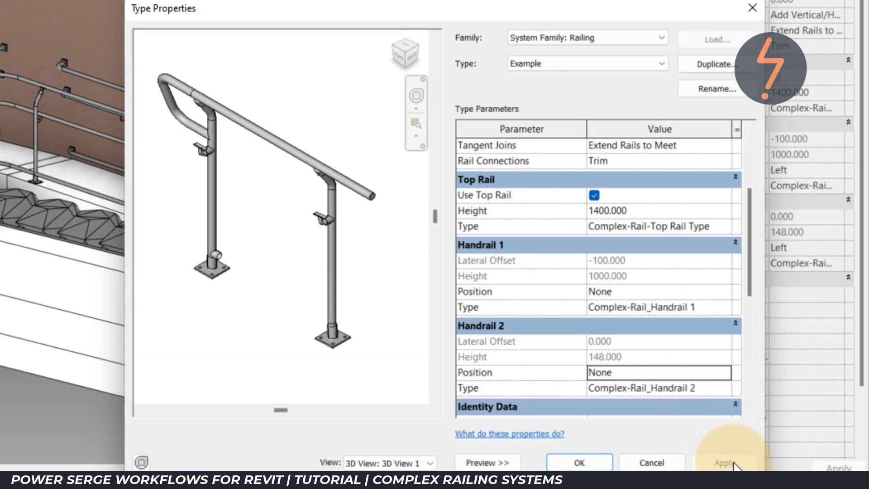
{"action": "left_click_drag", "start_coordinate": [749, 279], "coordinate": [733, 202]}
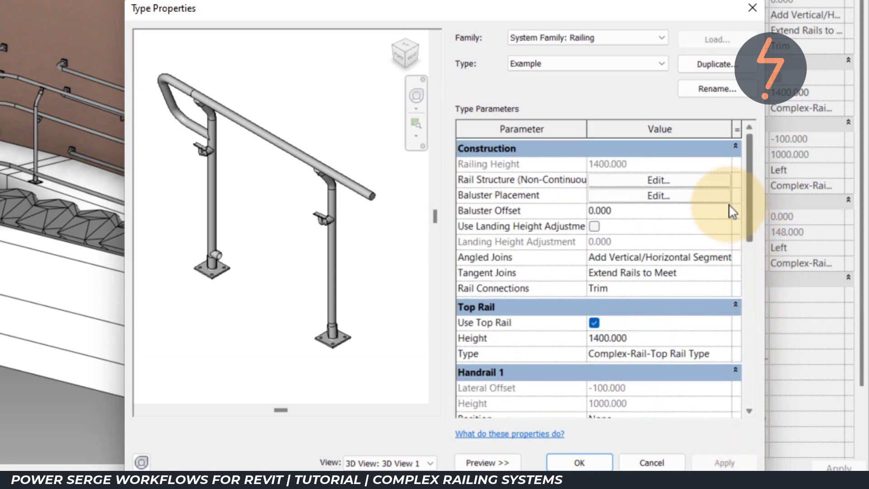
Step: In Baluster Placement, set start and corner posts to _BAL-Post : Flat, and remove the end post
{"action": "left_click", "coordinate": [707, 195]}
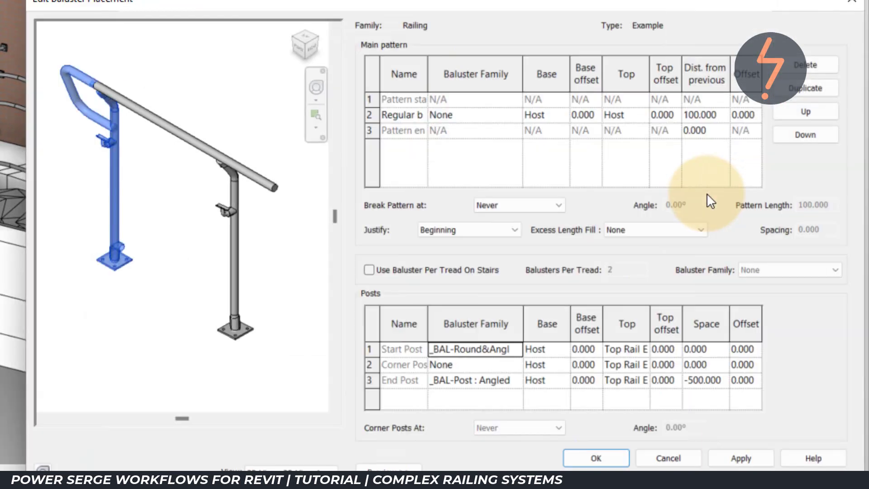
{"action": "left_click", "coordinate": [516, 350]}
{"action": "left_click", "coordinate": [495, 416]}
{"action": "left_click", "coordinate": [514, 380]}
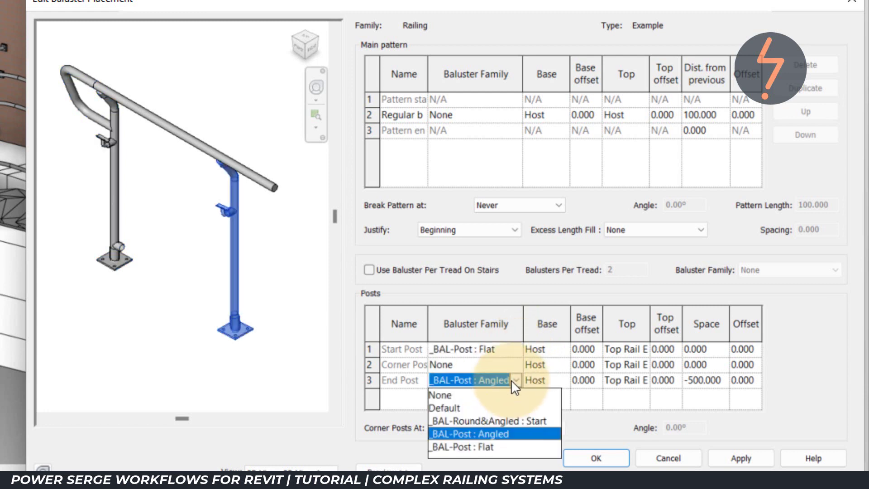
{"action": "left_click", "coordinate": [516, 392]}
{"action": "left_click", "coordinate": [516, 364]}
{"action": "left_click", "coordinate": [514, 415]}
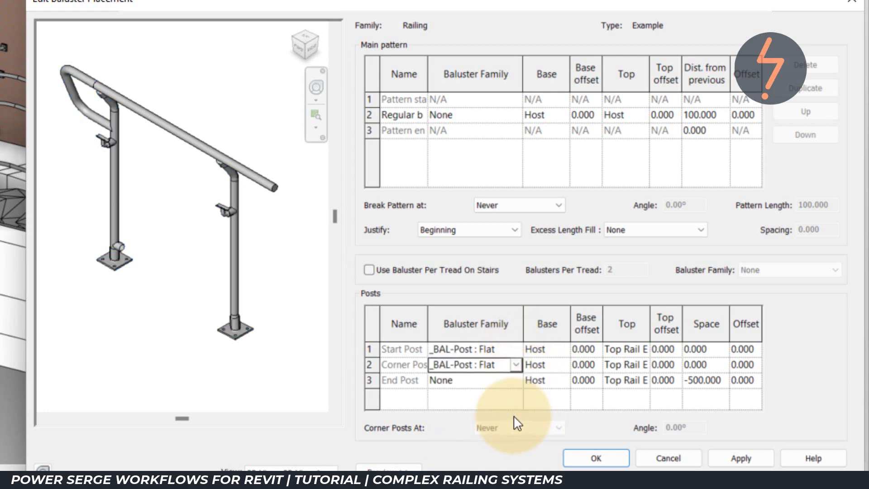
{"action": "left_click", "coordinate": [702, 381]}
{"action": "type", "text": "0"}
Step: Set start and corner post tops to Host with 900 offset, confirm, and turn off Use Top Rail
{"action": "left_click", "coordinate": [642, 349]}
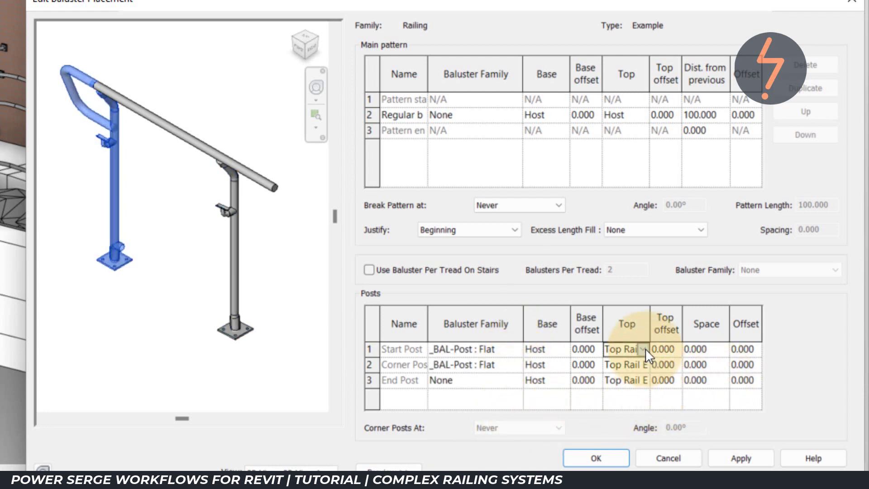
{"action": "left_click", "coordinate": [640, 363]}
{"action": "left_click", "coordinate": [642, 365]}
{"action": "left_click", "coordinate": [618, 380]}
{"action": "left_click", "coordinate": [673, 351]}
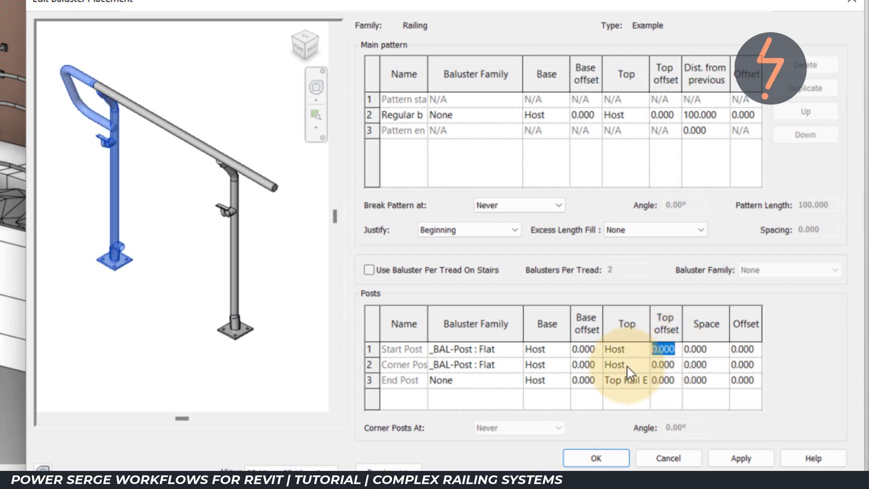
{"action": "type", "text": "900"}
{"action": "key", "text": "Down"}
{"action": "type", "text": "900"}
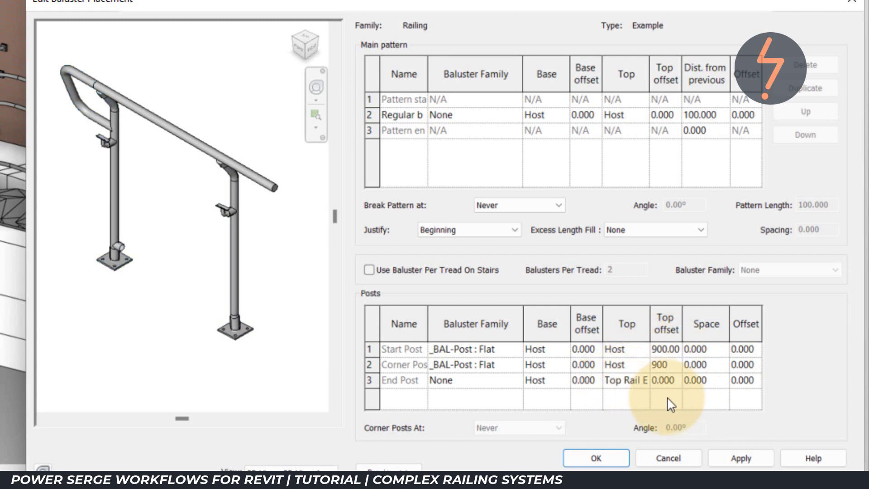
{"action": "left_click", "coordinate": [751, 460]}
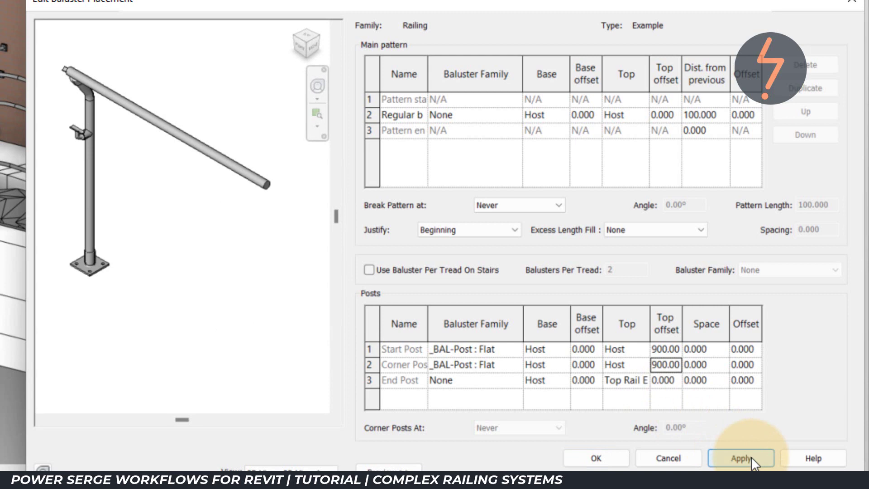
{"action": "left_click", "coordinate": [605, 458]}
{"action": "left_click", "coordinate": [594, 323]}
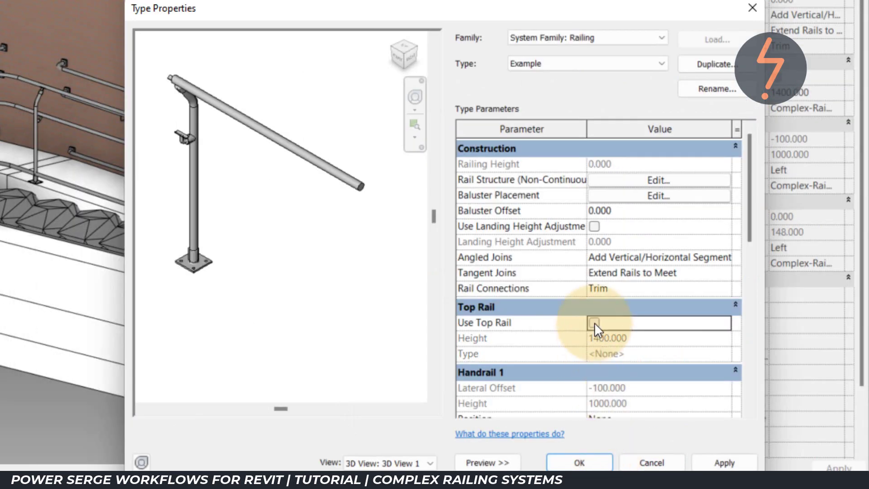
{"action": "left_click", "coordinate": [729, 463]}
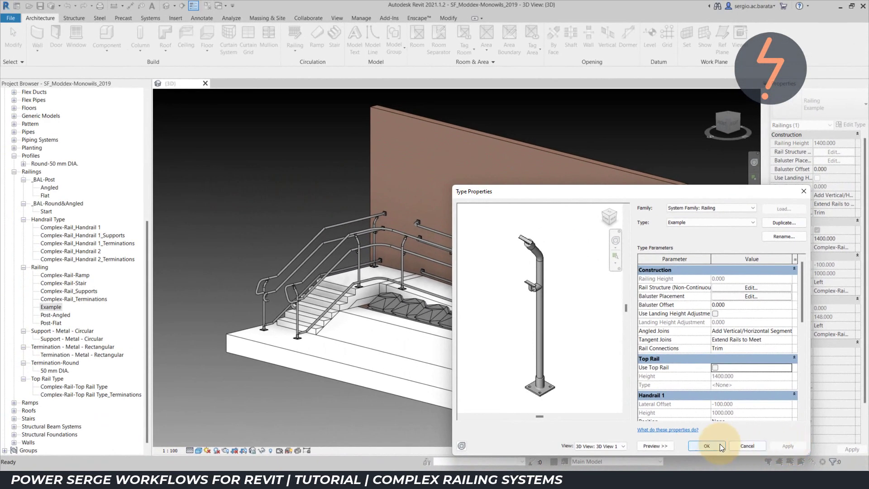
Step: Close the Example type properties and open the Ground Floor plan
{"action": "left_click", "coordinate": [579, 463]}
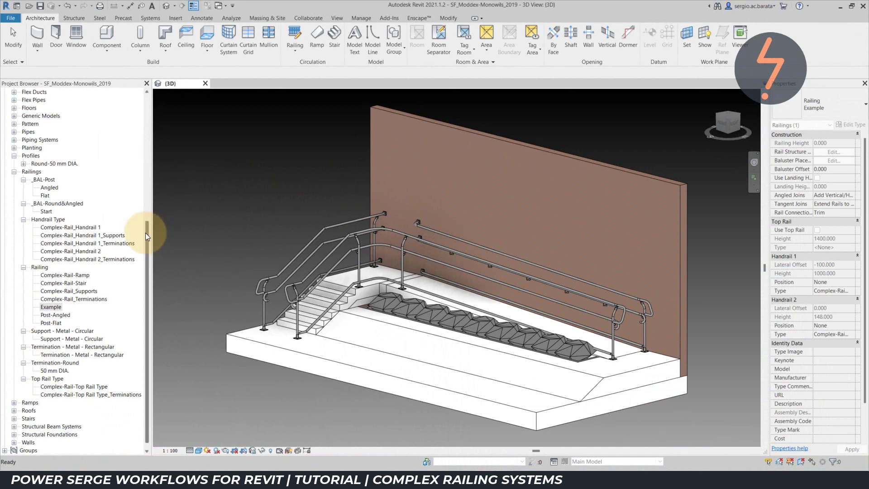
{"action": "left_click_drag", "start_coordinate": [146, 232], "coordinate": [136, 105]}
{"action": "double_click", "coordinate": [59, 110]}
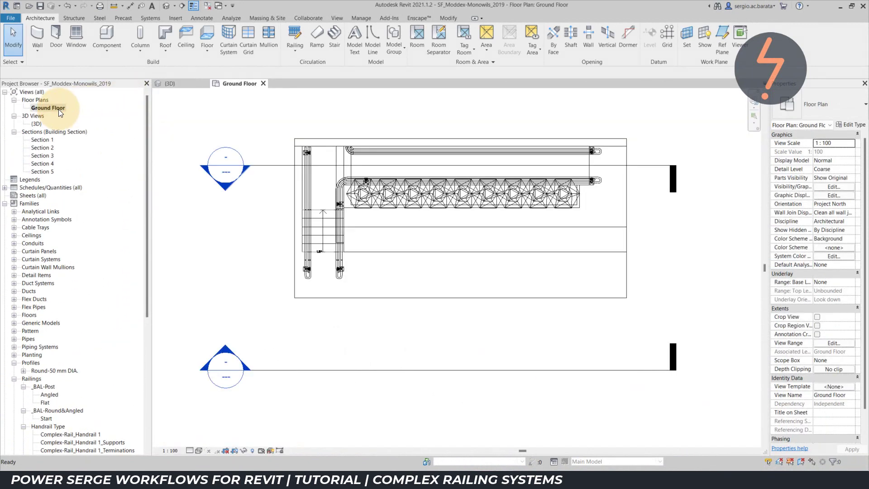
Step: Sketch a short Example-type railing beside the stair, finish it, and view it in 3D
{"action": "left_click", "coordinate": [294, 36]}
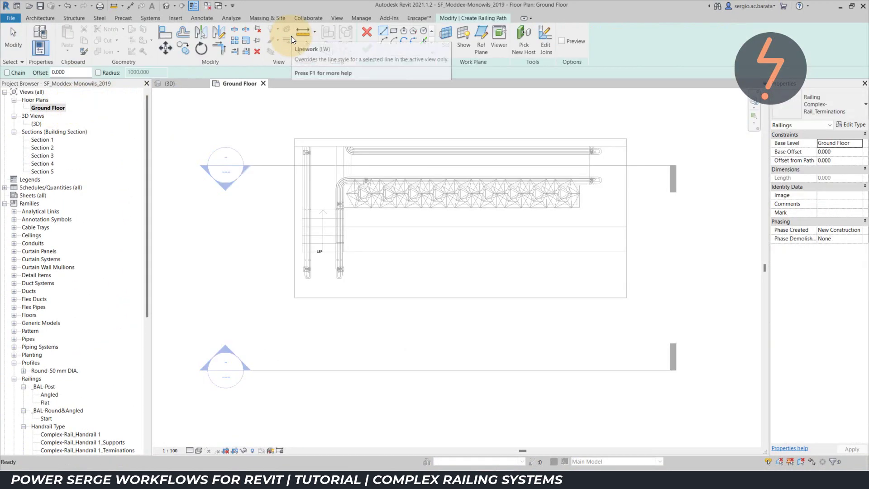
{"action": "left_click", "coordinate": [819, 107]}
{"action": "left_click", "coordinate": [823, 195]}
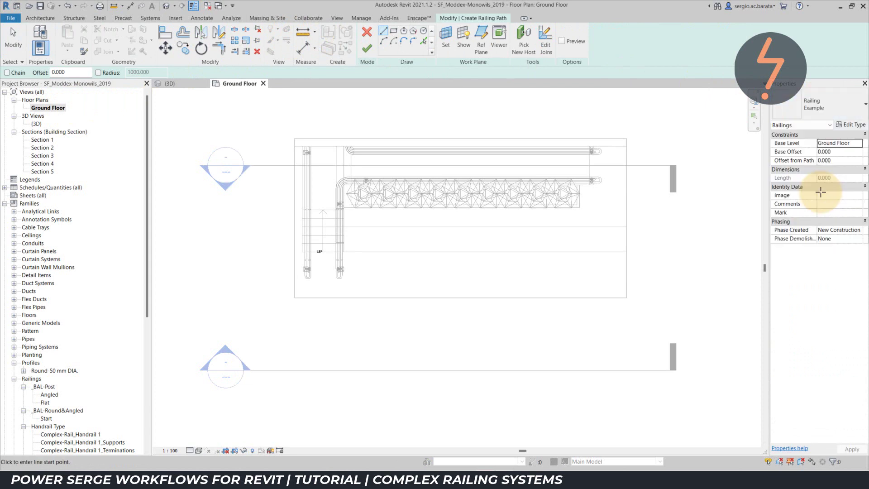
{"action": "left_click", "coordinate": [380, 274]}
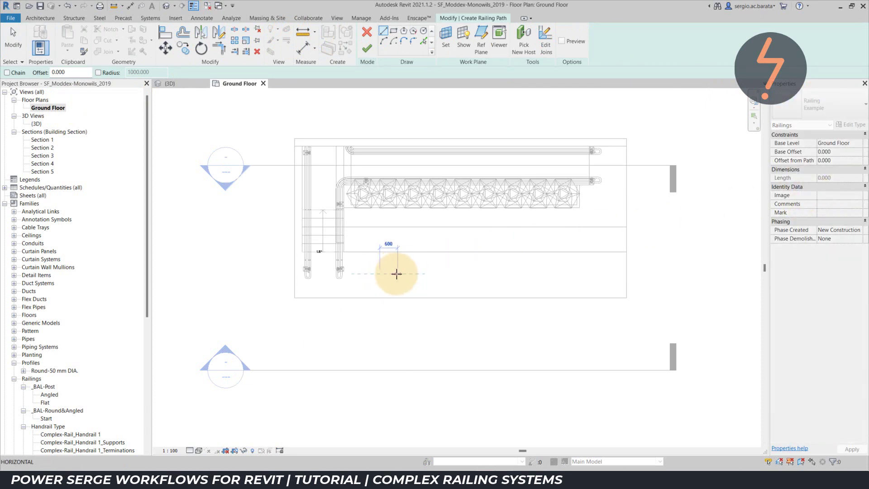
{"action": "left_click", "coordinate": [397, 274]}
{"action": "key", "text": "Escape"}
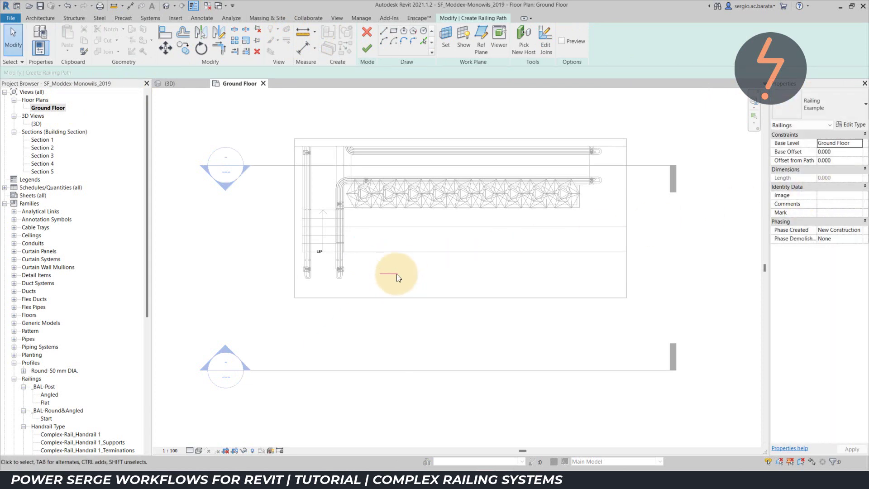
{"action": "left_click", "coordinate": [366, 49]}
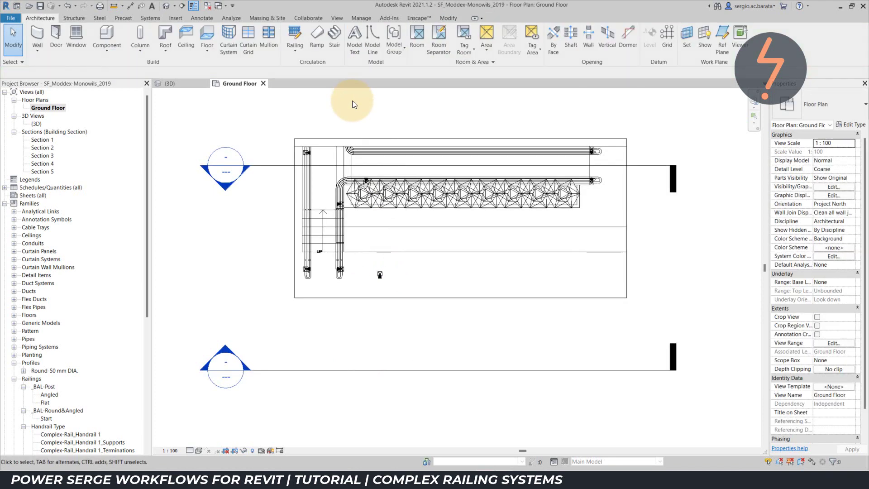
{"action": "left_click", "coordinate": [380, 273]}
{"action": "left_click", "coordinate": [180, 86]}
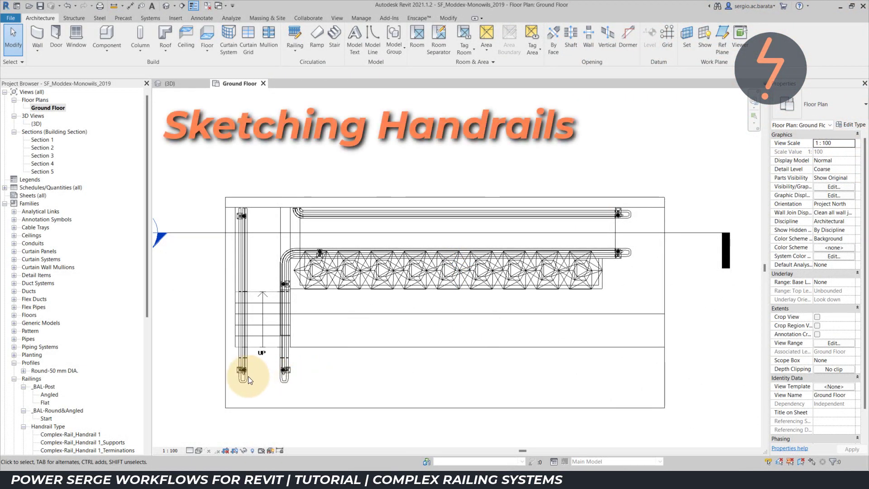
Step: Delete the left stair railing and start a Complex-Rail_Terminations railing path hosted on the stair
{"action": "left_click", "coordinate": [249, 379]}
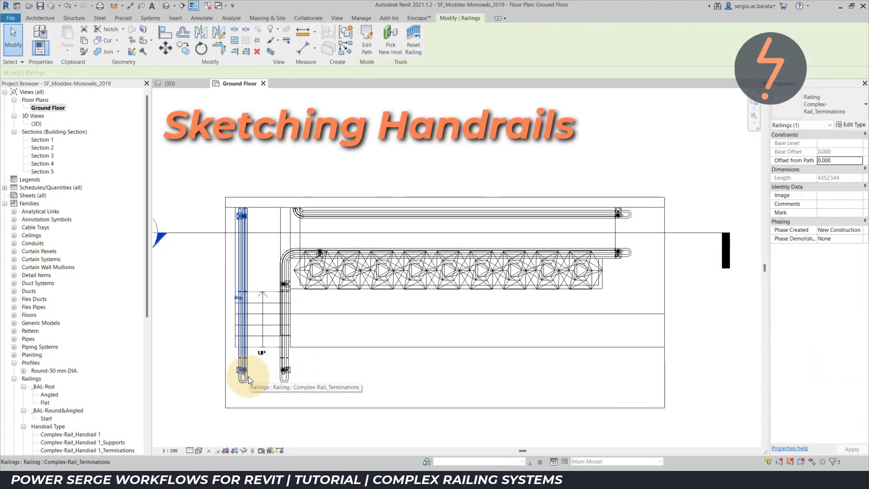
{"action": "key", "text": "Delete"}
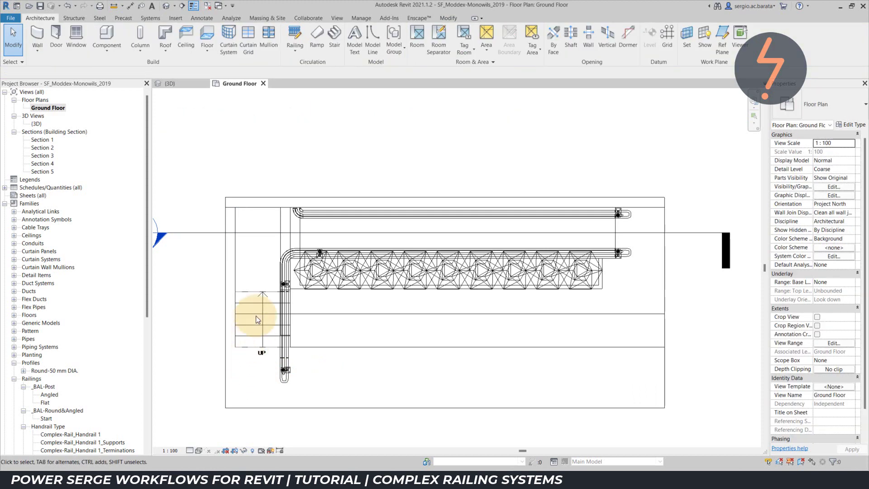
{"action": "left_click", "coordinate": [290, 40]}
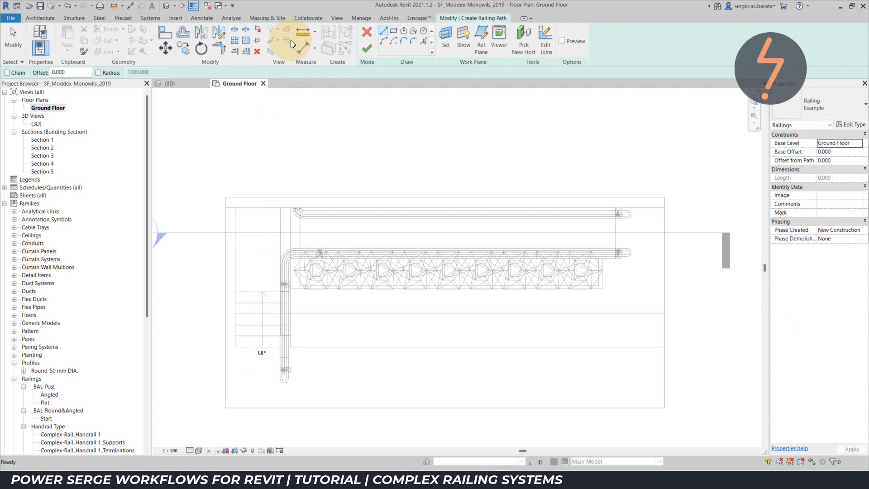
{"action": "left_click", "coordinate": [819, 106]}
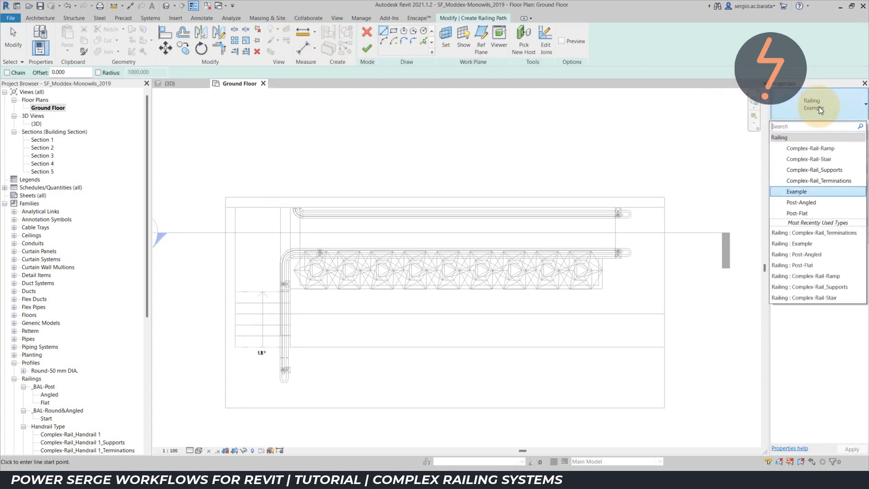
{"action": "left_click", "coordinate": [854, 181]}
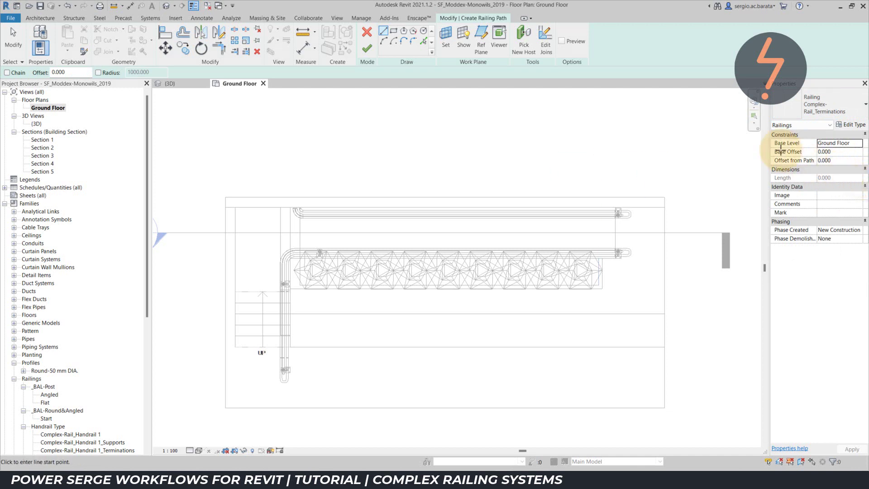
{"action": "left_click", "coordinate": [524, 42]}
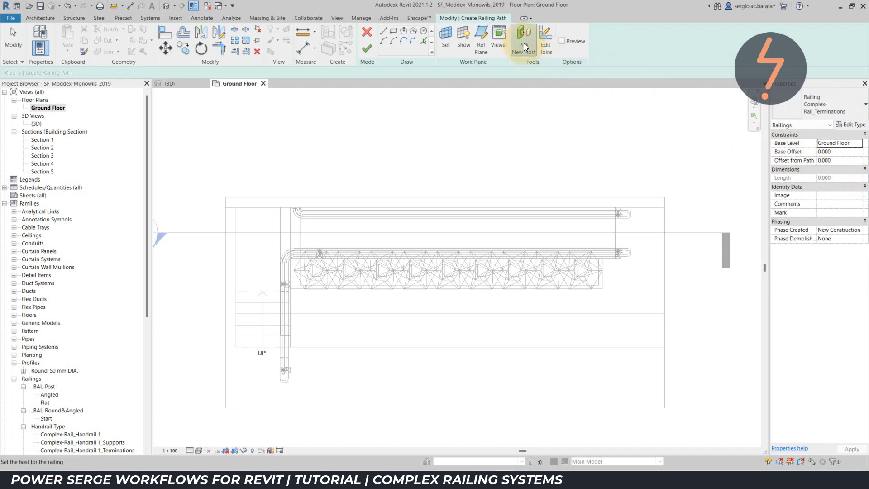
{"action": "left_click", "coordinate": [239, 291]}
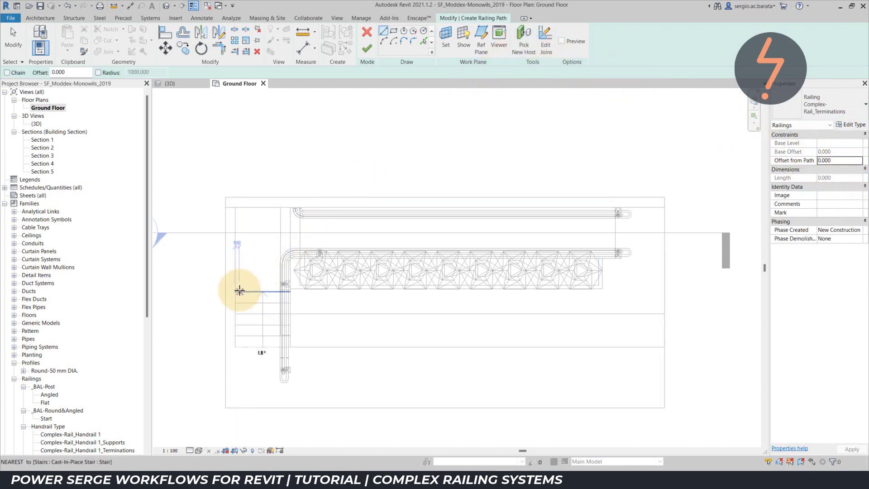
Step: Draw the path line from the stair's lower end to the landing edge, then to the landing top
{"action": "left_click", "coordinate": [241, 346]}
{"action": "left_click", "coordinate": [243, 292]}
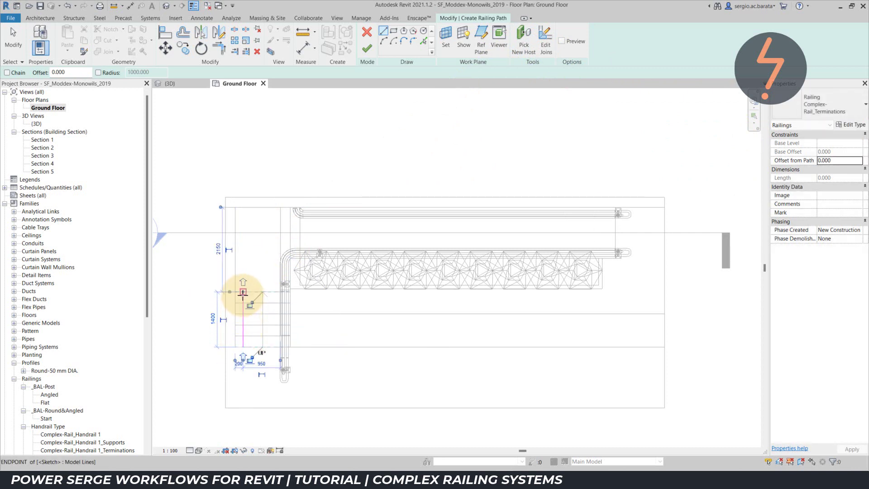
{"action": "key", "text": "Escape"}
{"action": "left_click", "coordinate": [244, 293]}
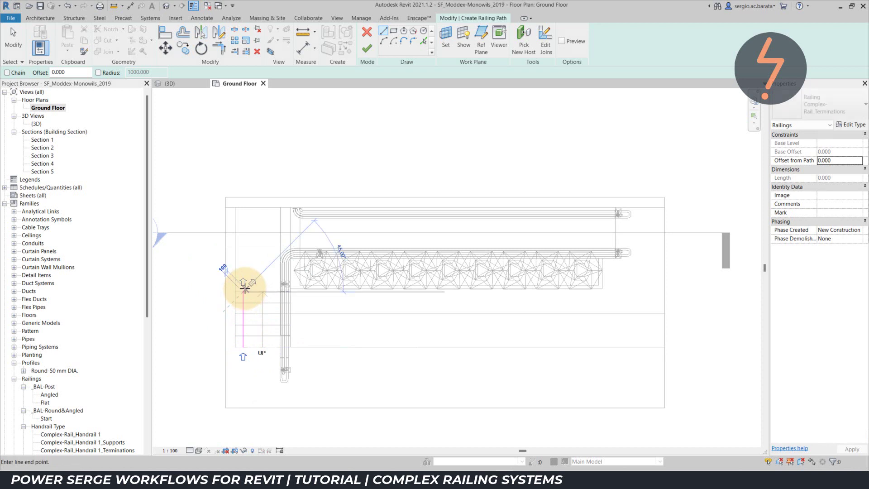
{"action": "left_click", "coordinate": [243, 207]}
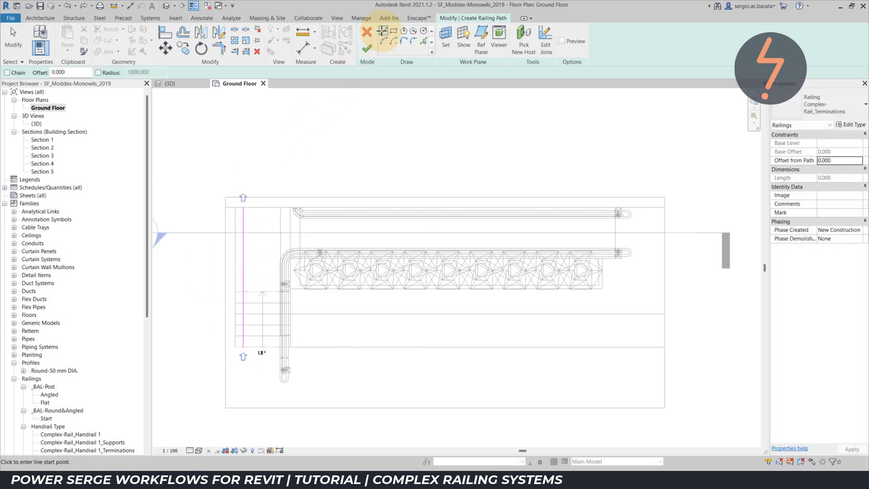
Step: Draw a chained 280 extension with a horizontal return below the path, and trim them to a corner with TR
{"action": "left_click", "coordinate": [7, 72]}
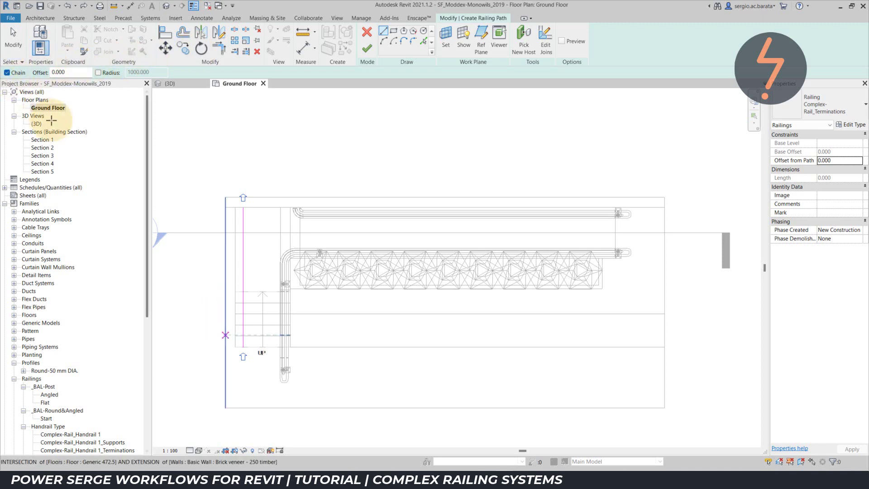
{"action": "left_click", "coordinate": [250, 338]}
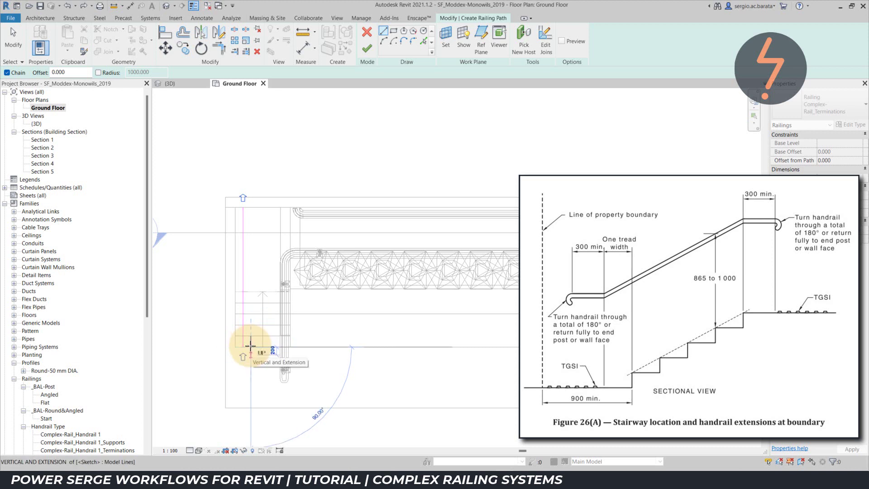
{"action": "type", "text": "280"}
{"action": "key", "text": "Return"}
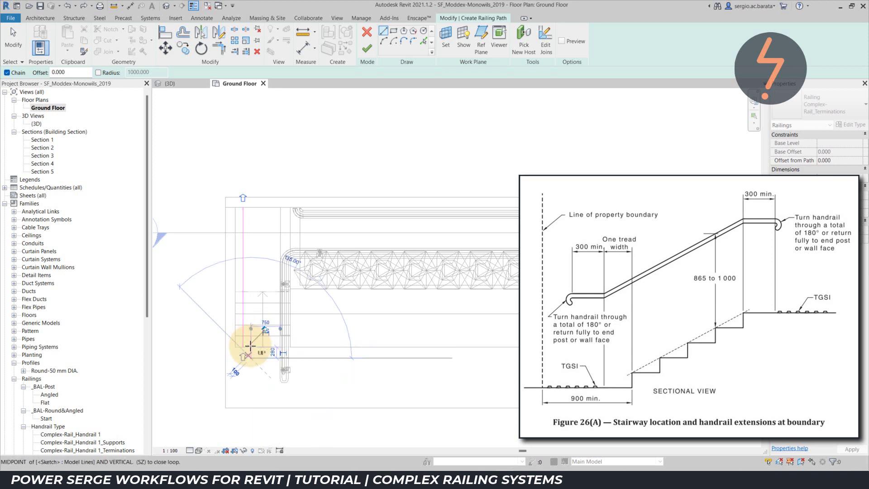
{"action": "left_click", "coordinate": [217, 358]}
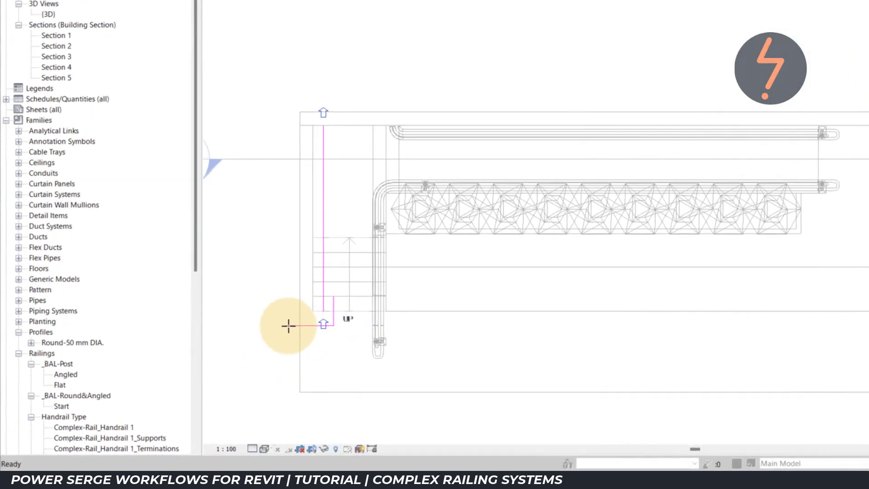
{"action": "key", "text": "Escape"}
{"action": "key", "text": "Escape"}
{"action": "key", "text": "t"}
{"action": "key", "text": "r"}
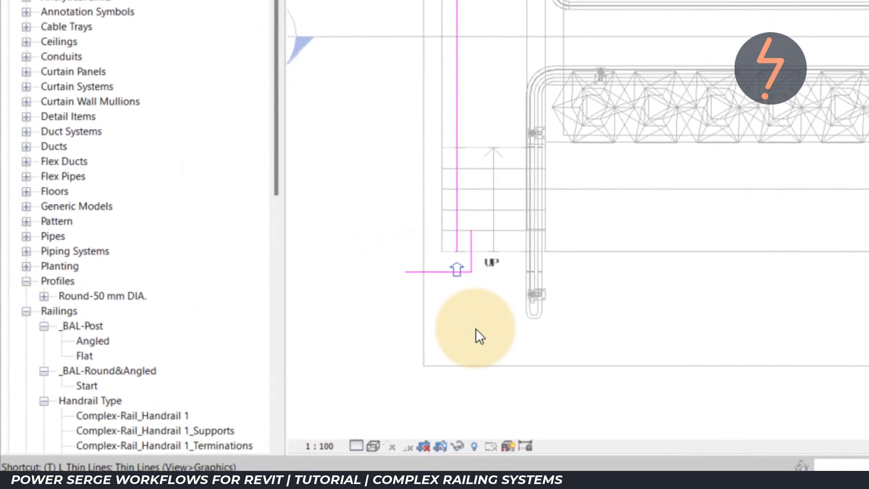
{"action": "left_click", "coordinate": [425, 271]}
{"action": "left_click", "coordinate": [456, 233]}
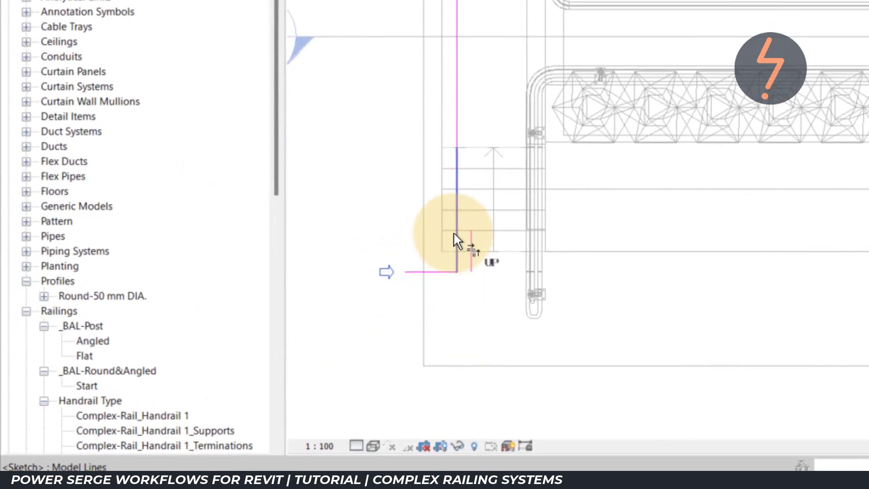
Step: Delete the short vertical line and the horizontal return, leaving one straight path line
{"action": "left_click", "coordinate": [474, 267]}
{"action": "left_click_drag", "start_coordinate": [474, 265], "coordinate": [473, 247]}
{"action": "key", "text": "Delete"}
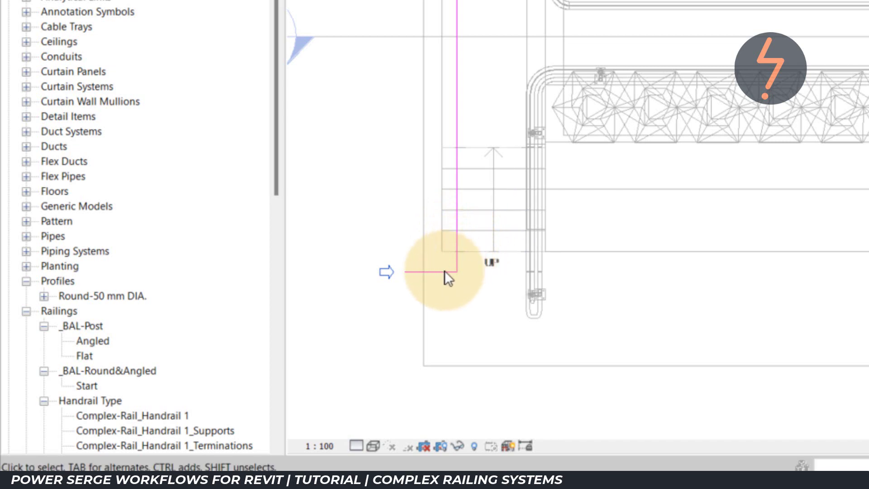
{"action": "left_click", "coordinate": [438, 274]}
{"action": "key", "text": "Delete"}
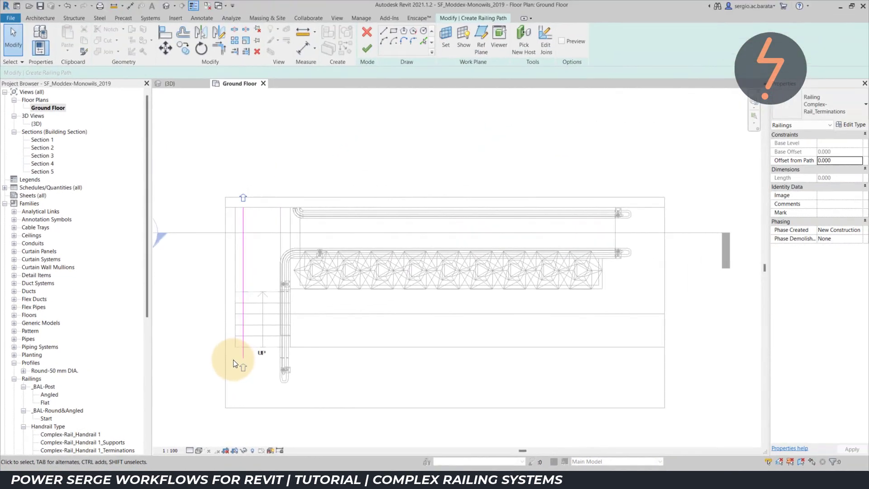
Step: Zoom into the path's top end, then draw and cancel a short sketch line there
{"action": "right_click", "coordinate": [194, 187]}
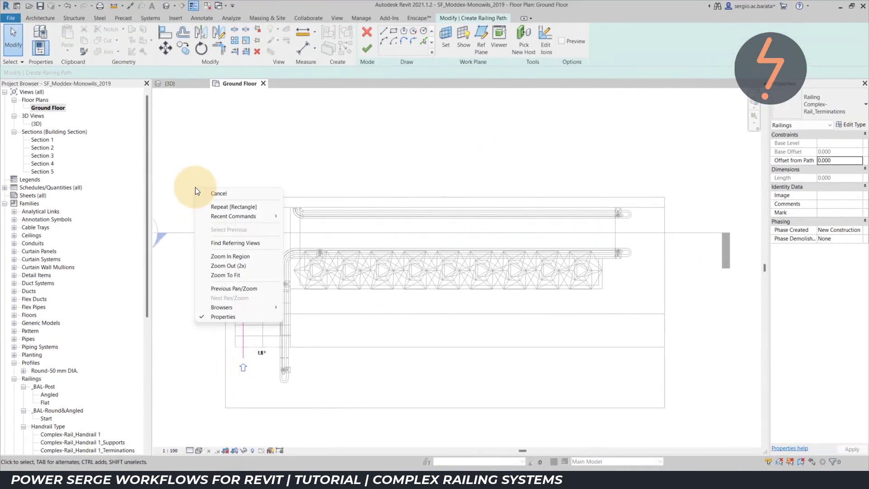
{"action": "left_click", "coordinate": [218, 257]}
{"action": "left_click_drag", "start_coordinate": [206, 172], "coordinate": [260, 223]}
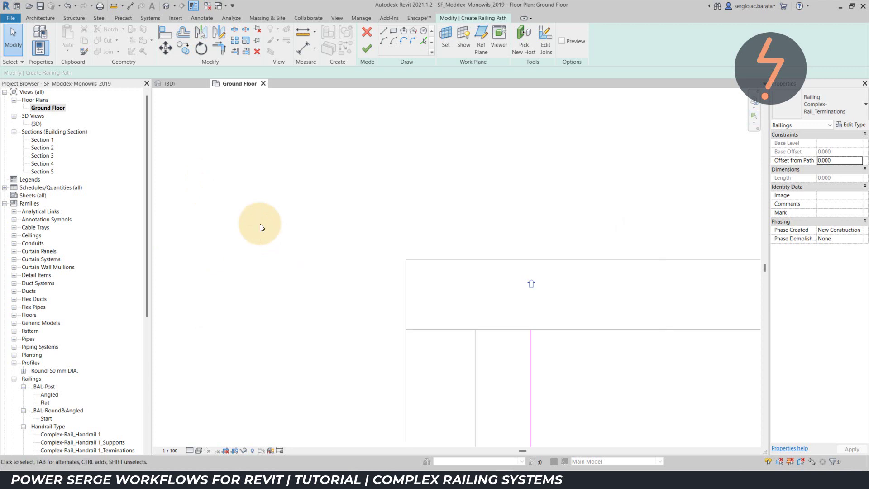
{"action": "left_click", "coordinate": [383, 31]}
{"action": "left_click", "coordinate": [503, 430]}
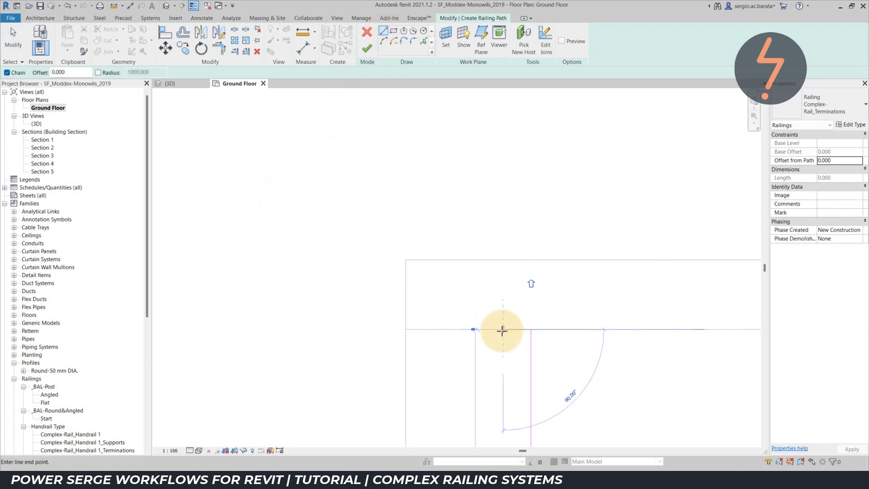
{"action": "left_click", "coordinate": [502, 330]}
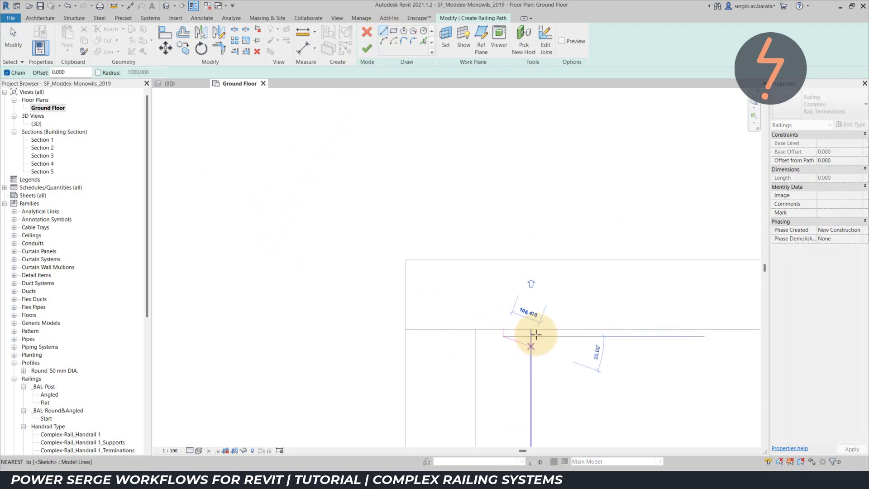
{"action": "key", "text": "Escape"}
{"action": "key", "text": "Escape"}
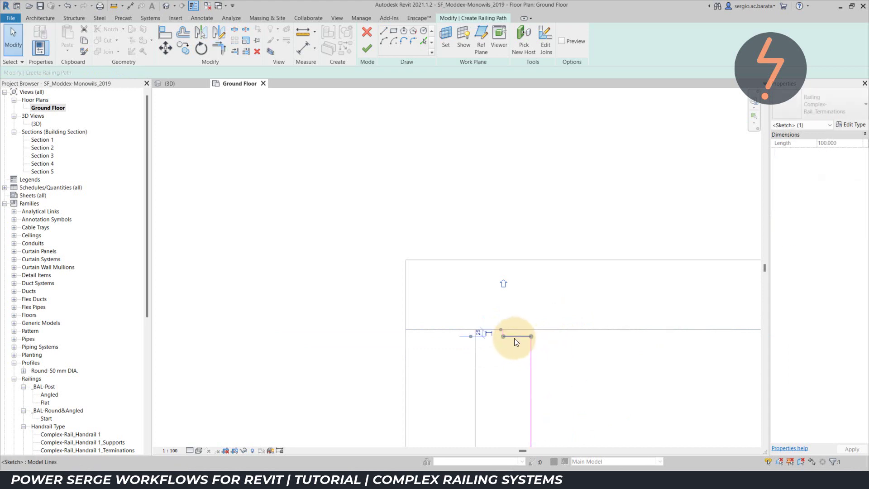
{"action": "left_click", "coordinate": [507, 336]}
Step: Finish the Complex-Rail_Terminations handrail sketch and view it with its posts in 3D
{"action": "right_click", "coordinate": [365, 349]}
{"action": "left_click", "coordinate": [385, 316]}
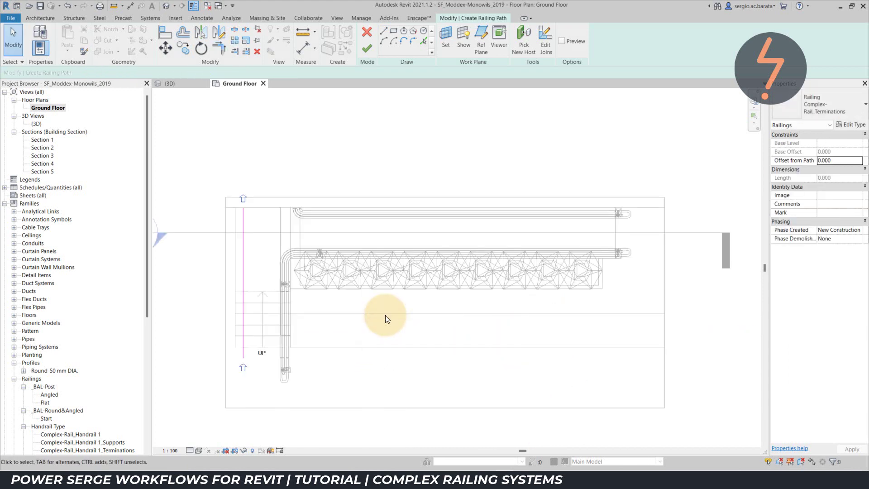
{"action": "left_click", "coordinate": [367, 48]}
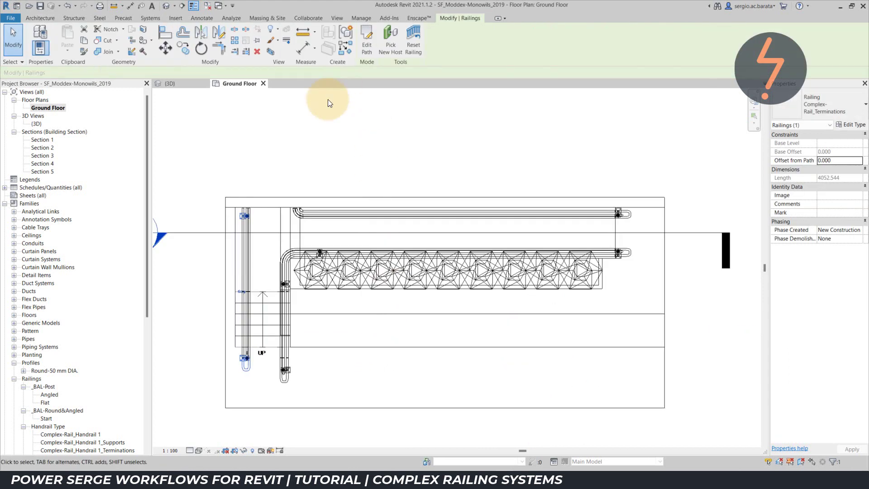
{"action": "left_click", "coordinate": [181, 85]}
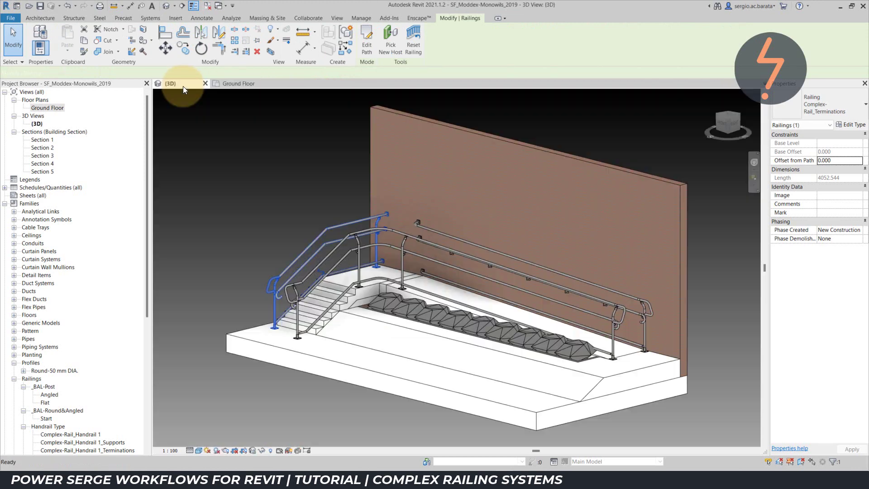
Step: On Ground Floor, extend the handrail path's bottom line by 300, then check it in 3D
{"action": "left_click", "coordinate": [716, 115]}
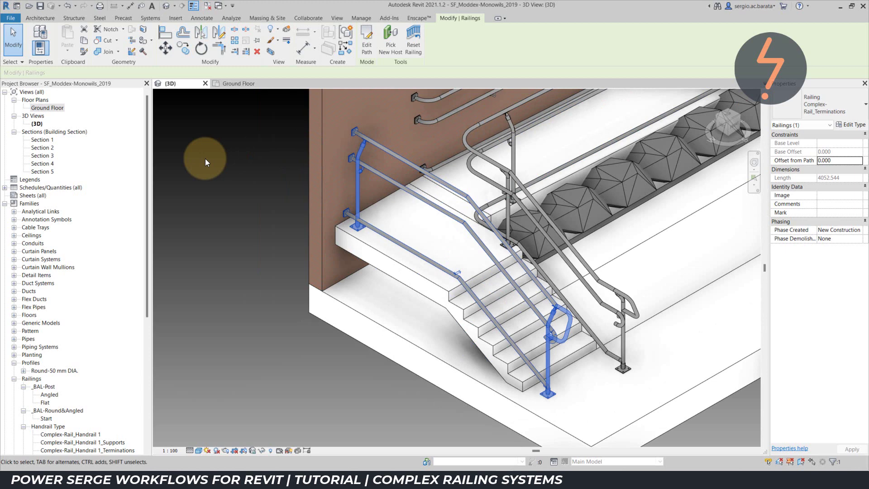
{"action": "left_click", "coordinate": [230, 83]}
{"action": "left_click", "coordinate": [370, 47]}
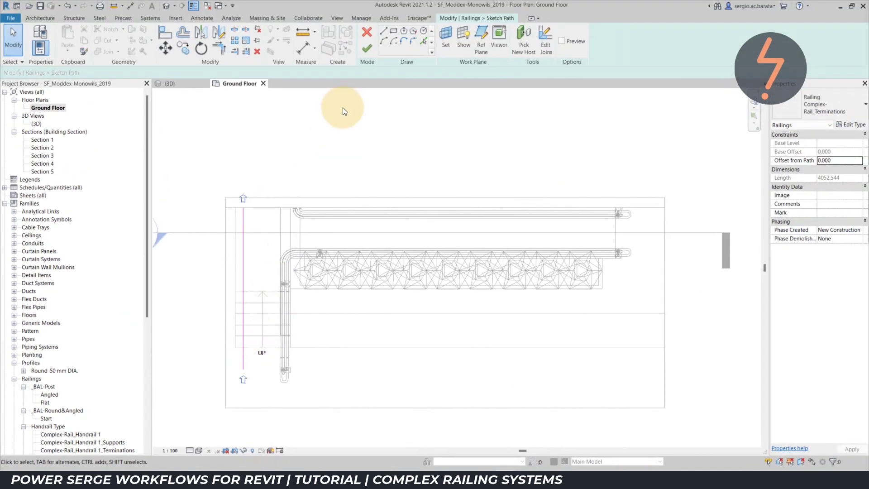
{"action": "left_click", "coordinate": [365, 49]}
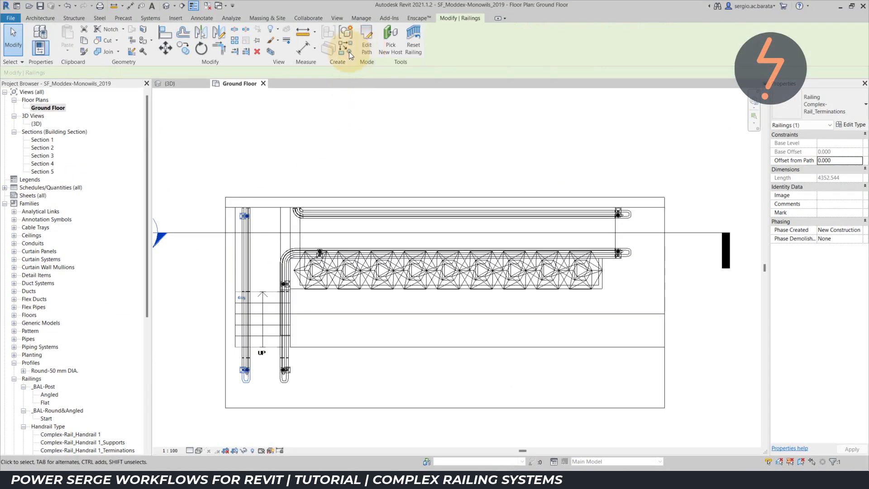
{"action": "left_click", "coordinate": [171, 83]}
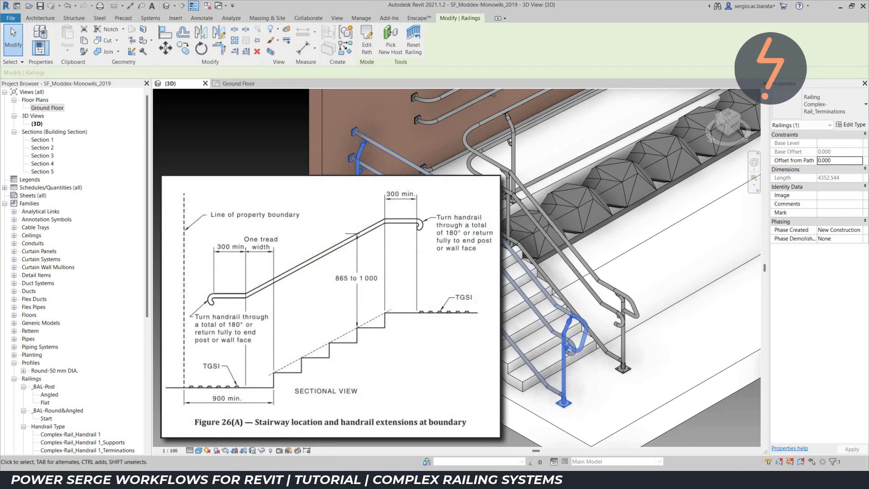
{"action": "key", "text": "Escape"}
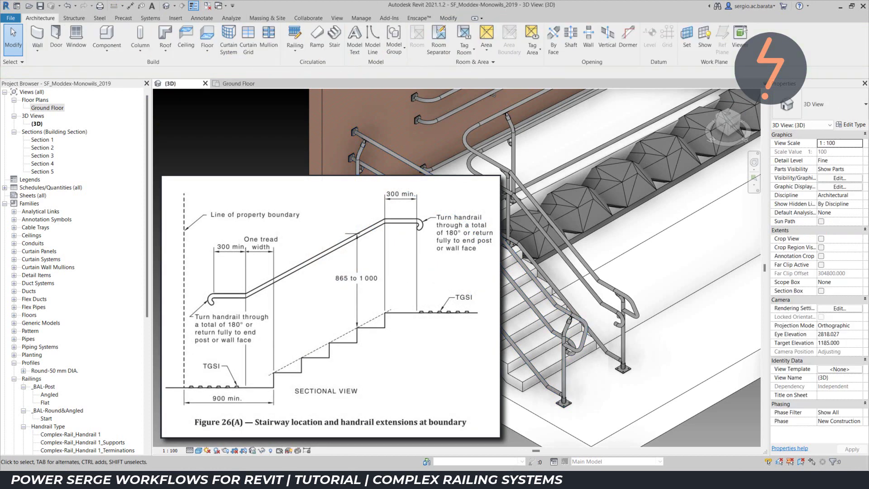